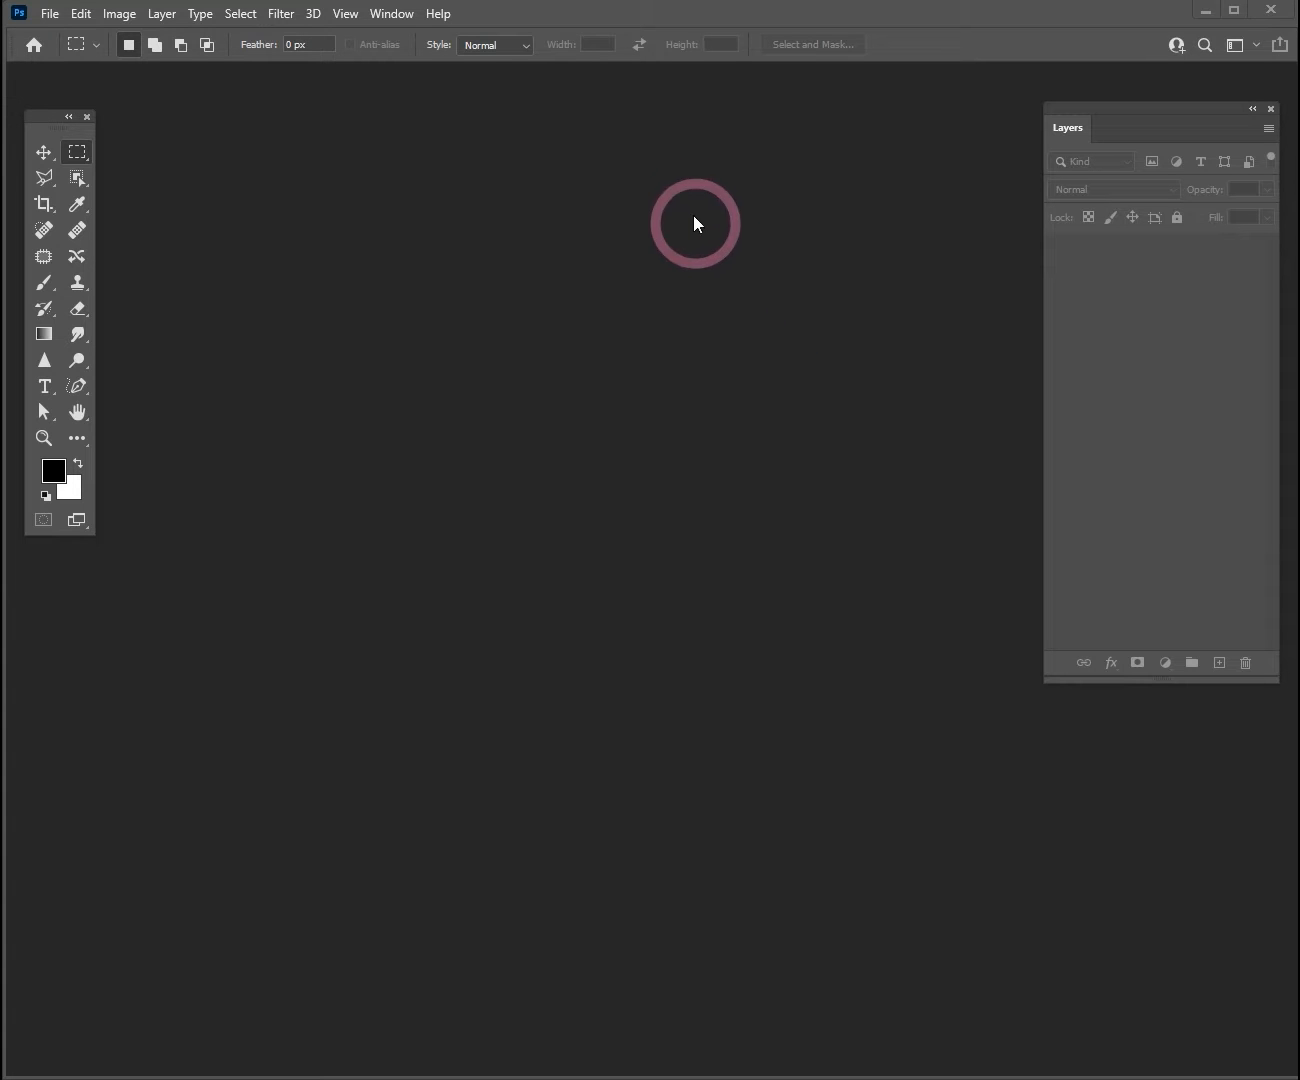
Step: Shift the floating layer list and tool palette slightly within the workspace
left_click(391, 16)
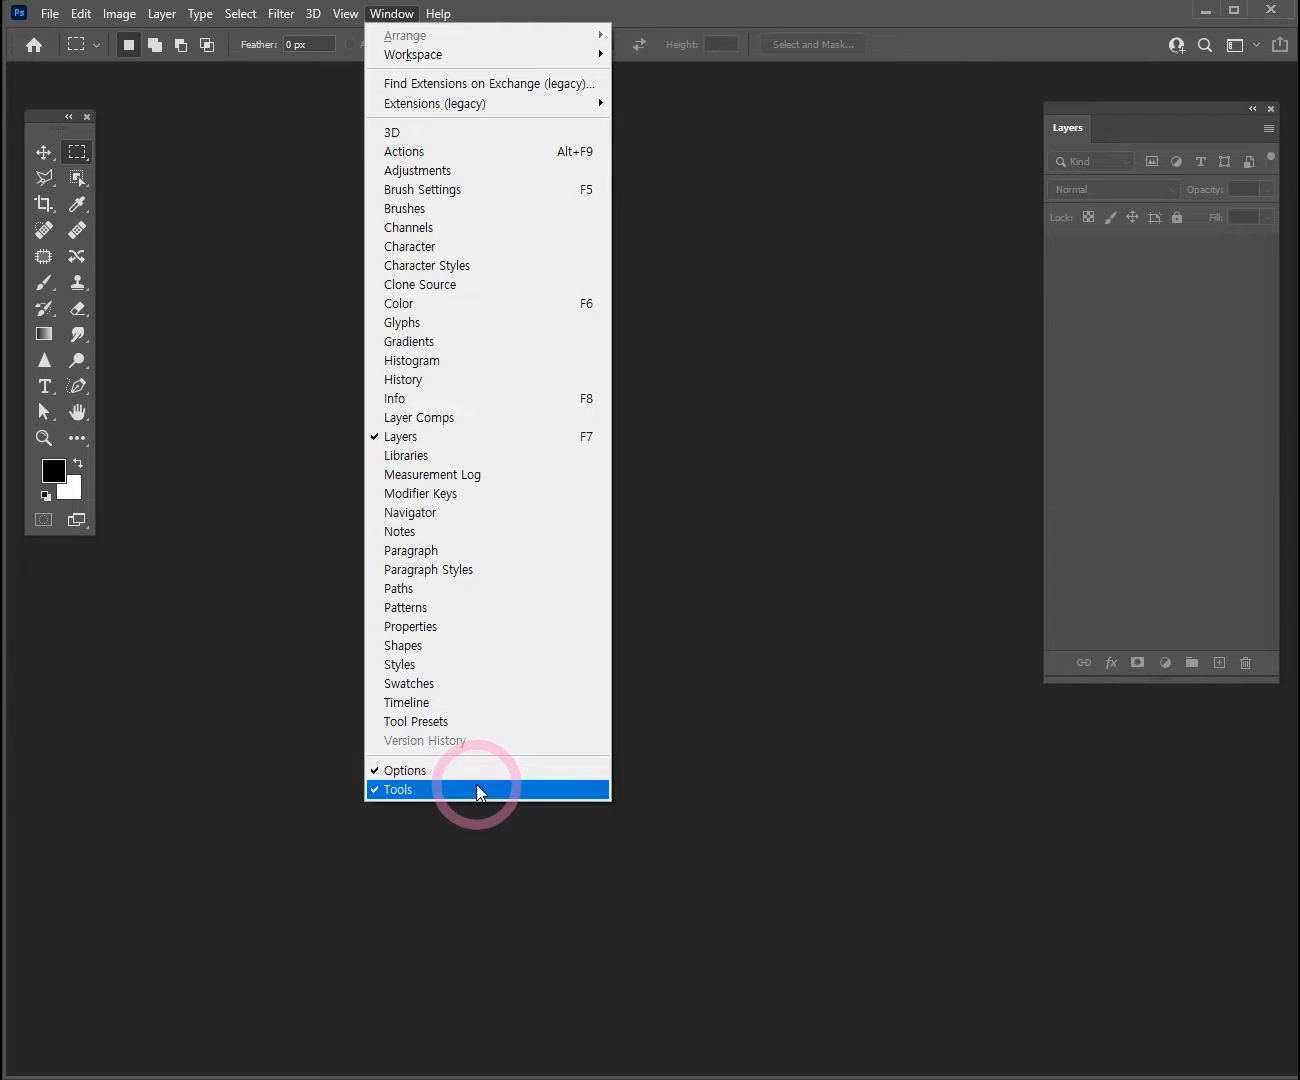
mouse_move(1151, 105)
left_mouse_down()
mouse_move(1100, 138)
mouse_move(1142, 105)
left_mouse_up()
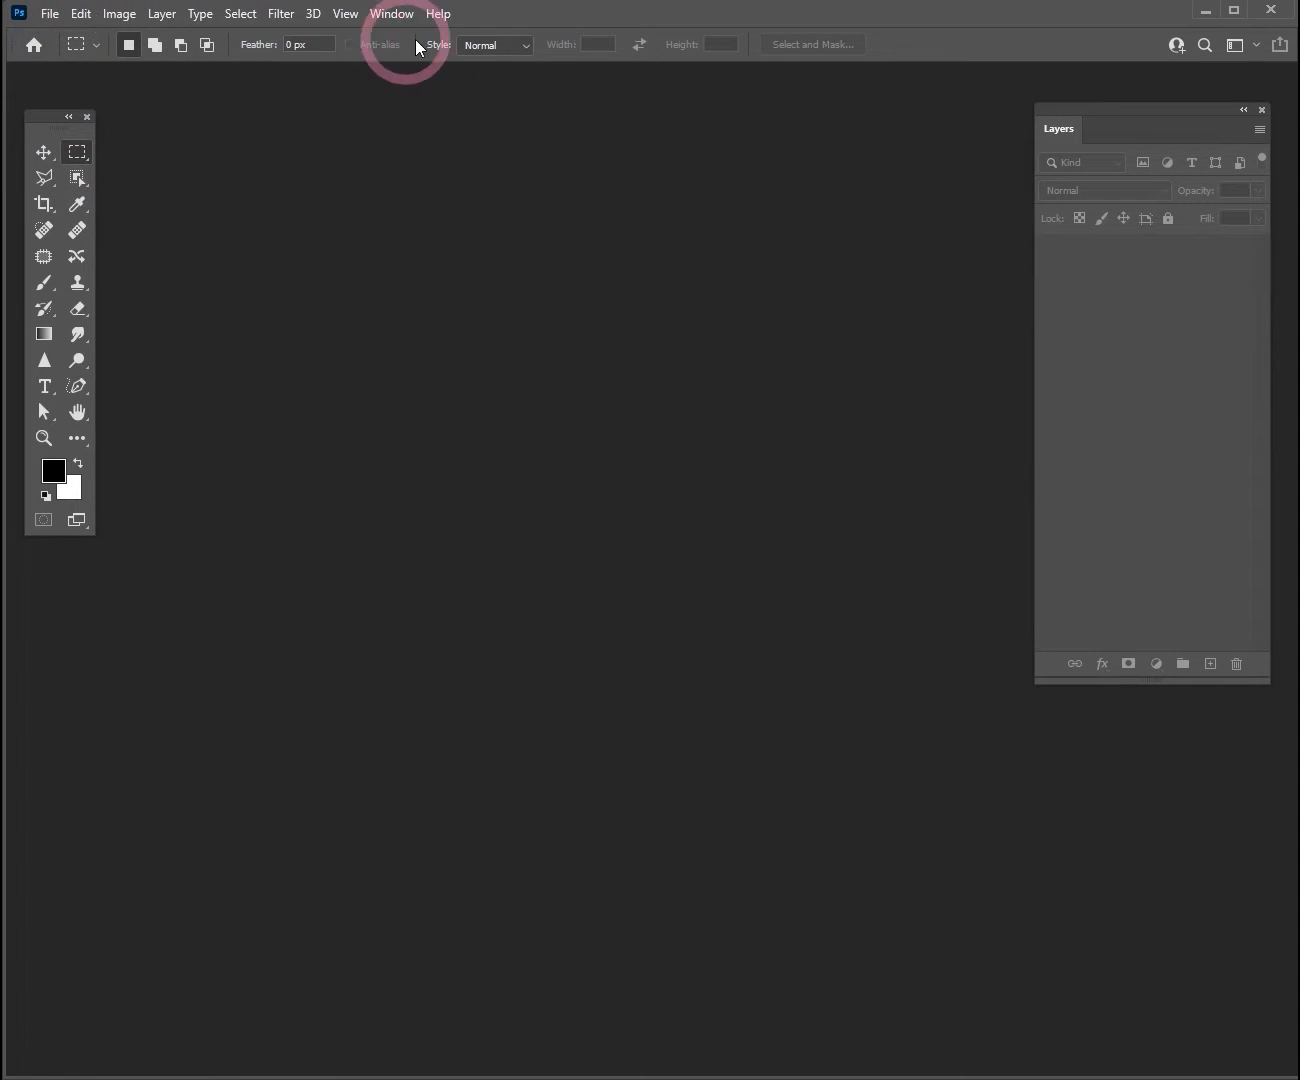
mouse_move(48, 118)
left_mouse_down()
mouse_move(23, 144)
mouse_move(43, 135)
left_mouse_up()
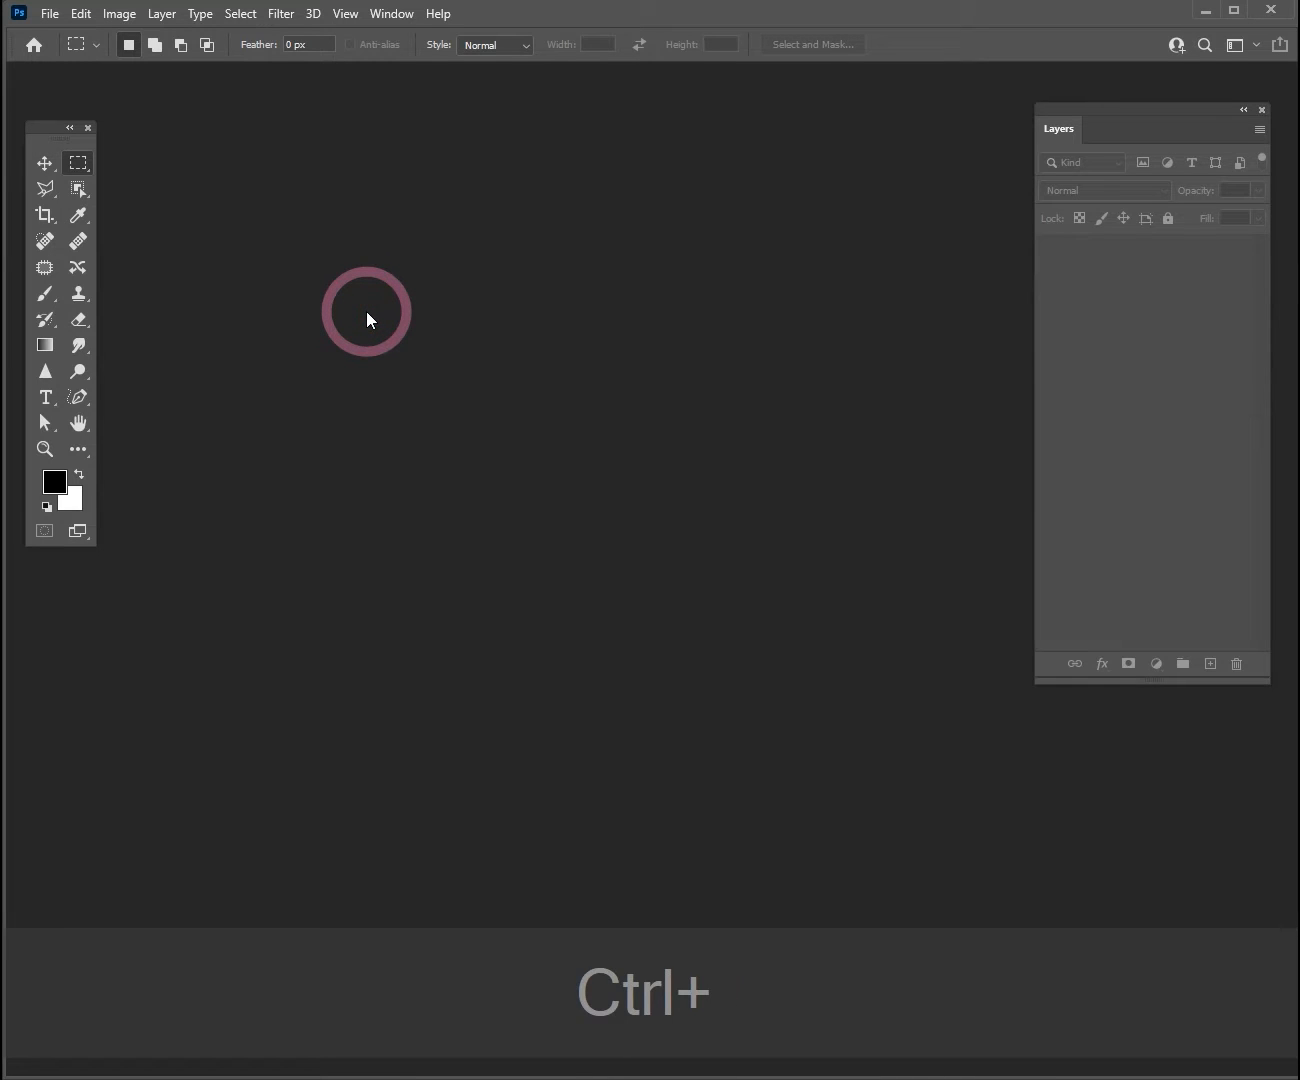
Step: Open BAR2.jpg and dock its floating window as a tabbed document
key("ctrl+o")
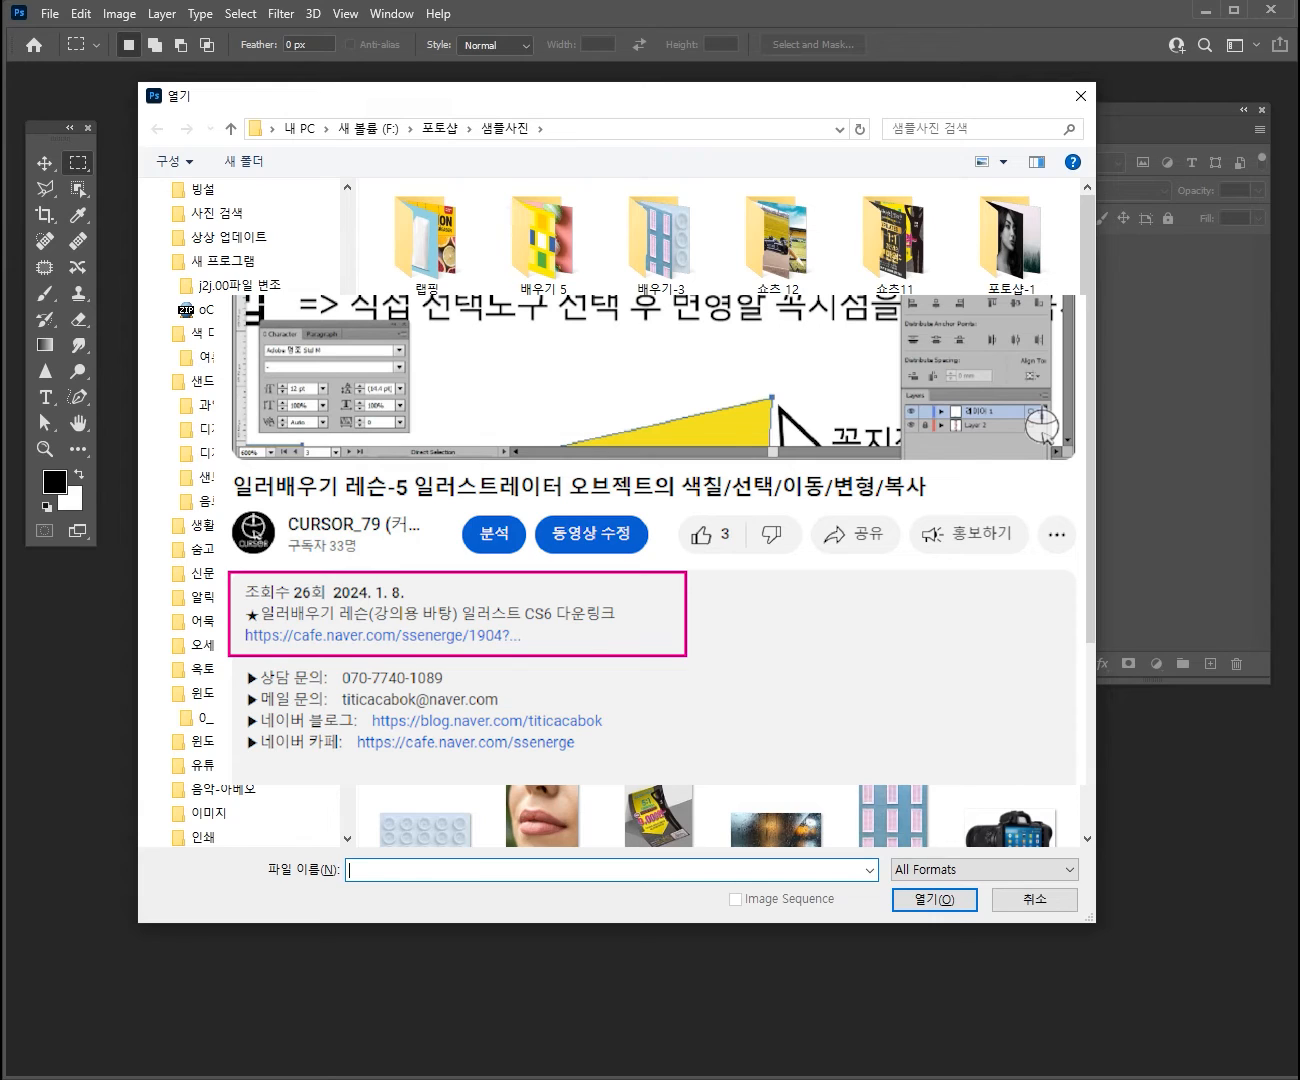
double_click(661, 537)
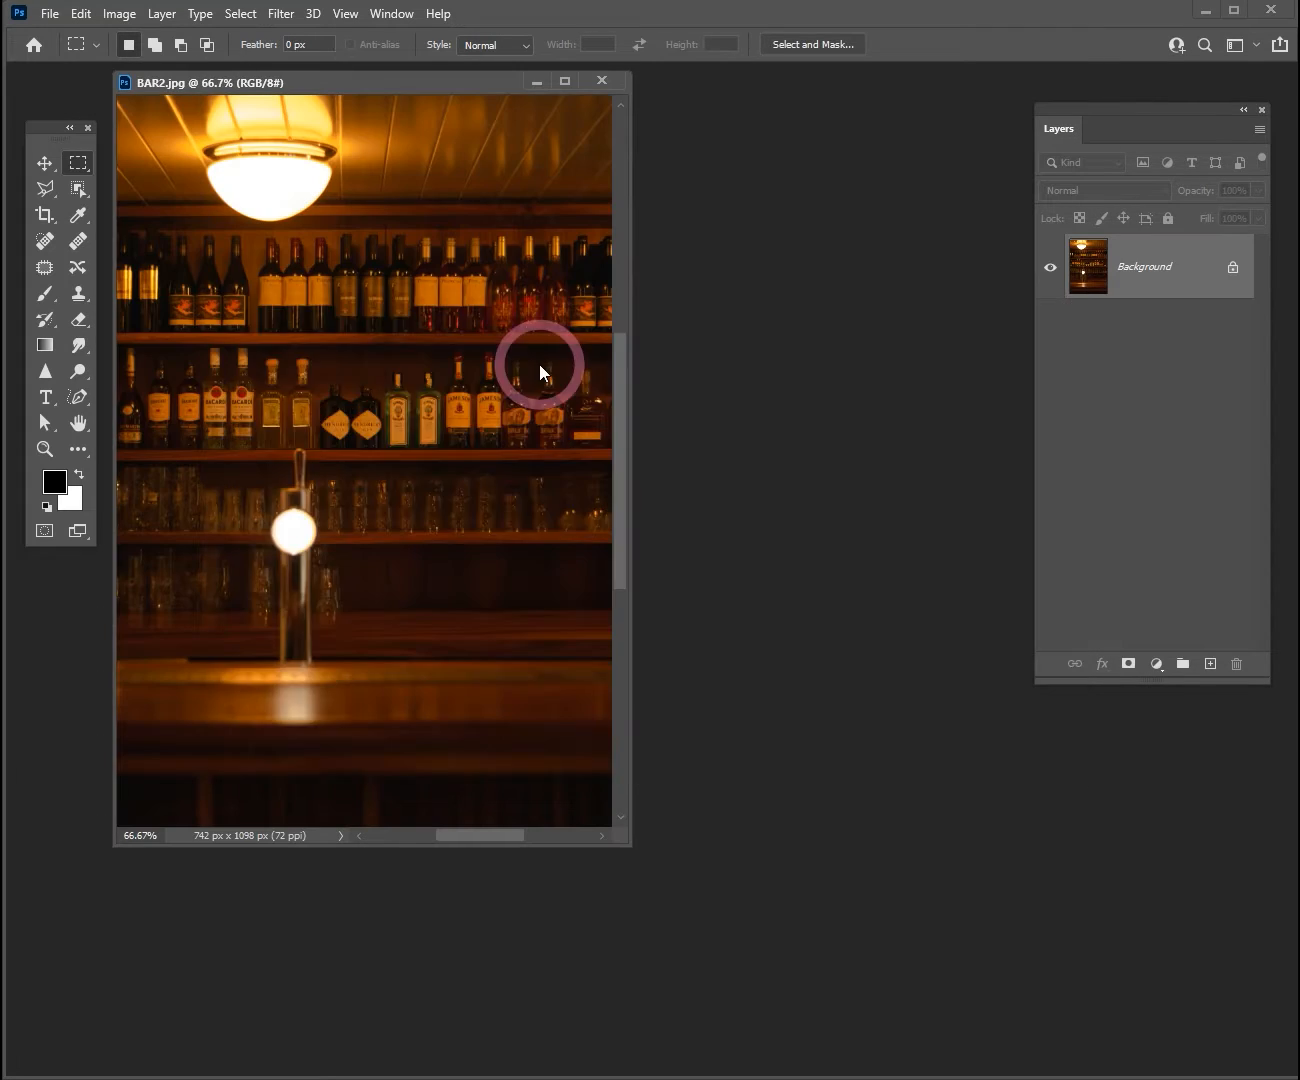
left_click_drag(472, 82, 675, 256)
left_click_drag(586, 255, 591, 69)
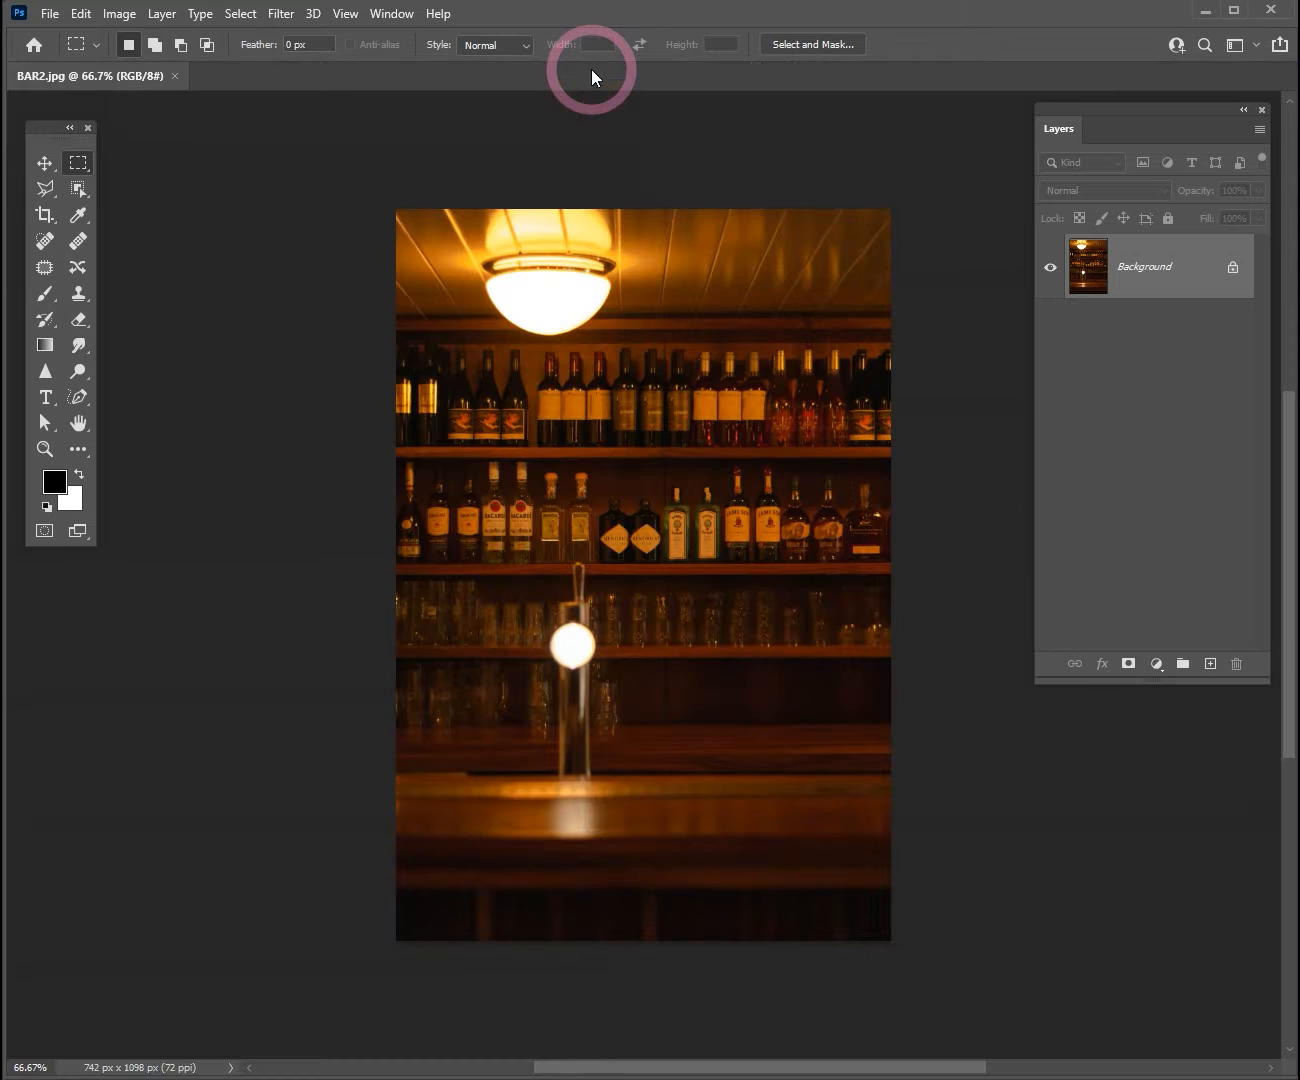
left_click_drag(620, 78, 617, 251)
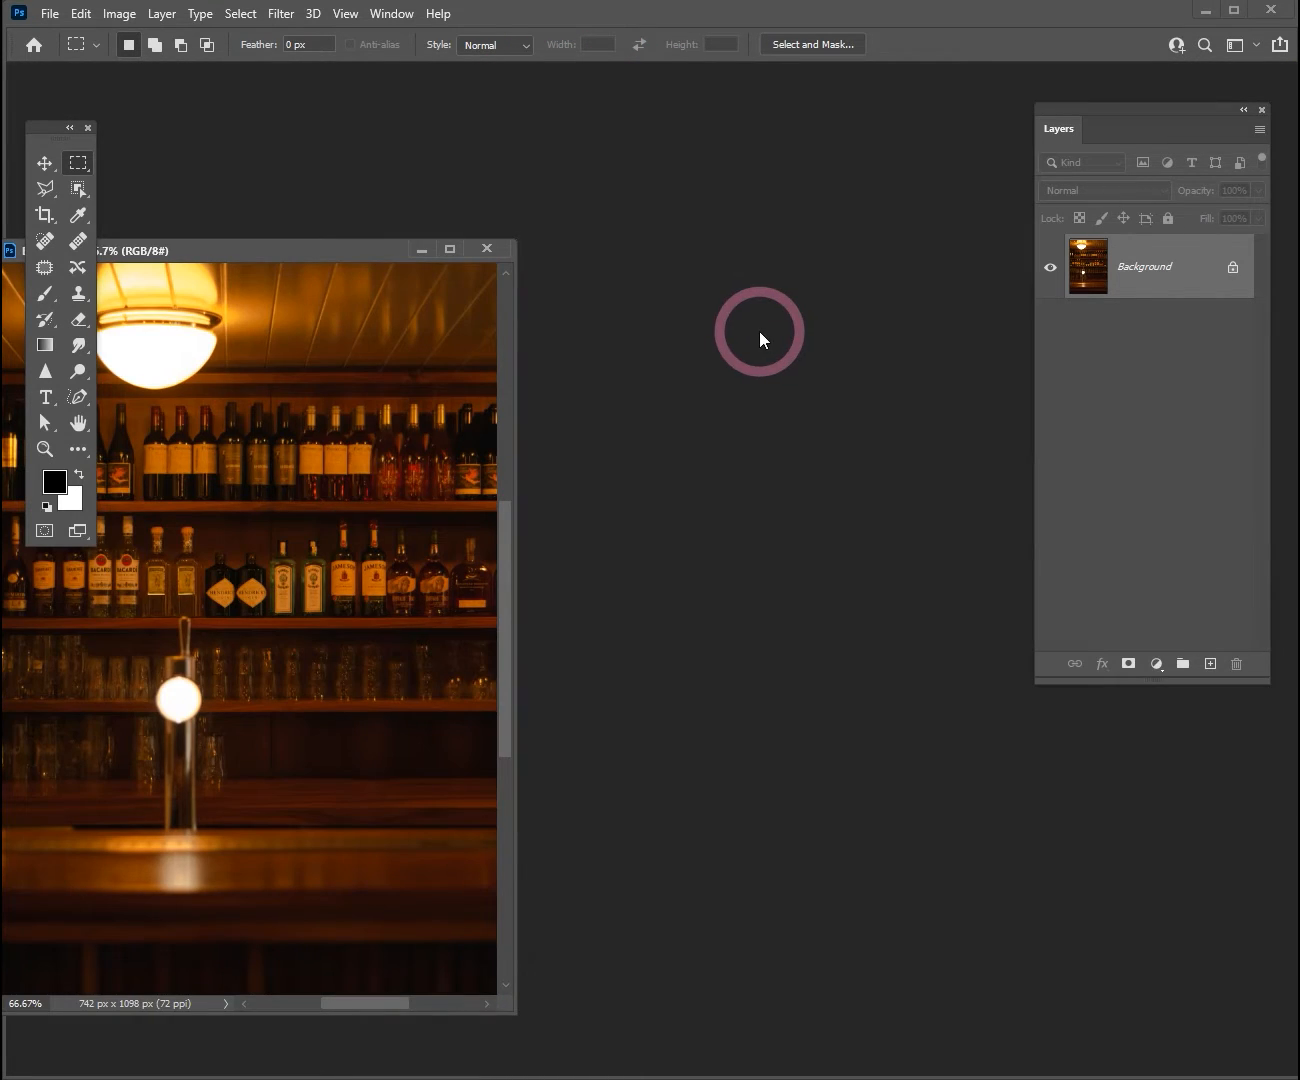
left_click_drag(345, 253, 654, 73)
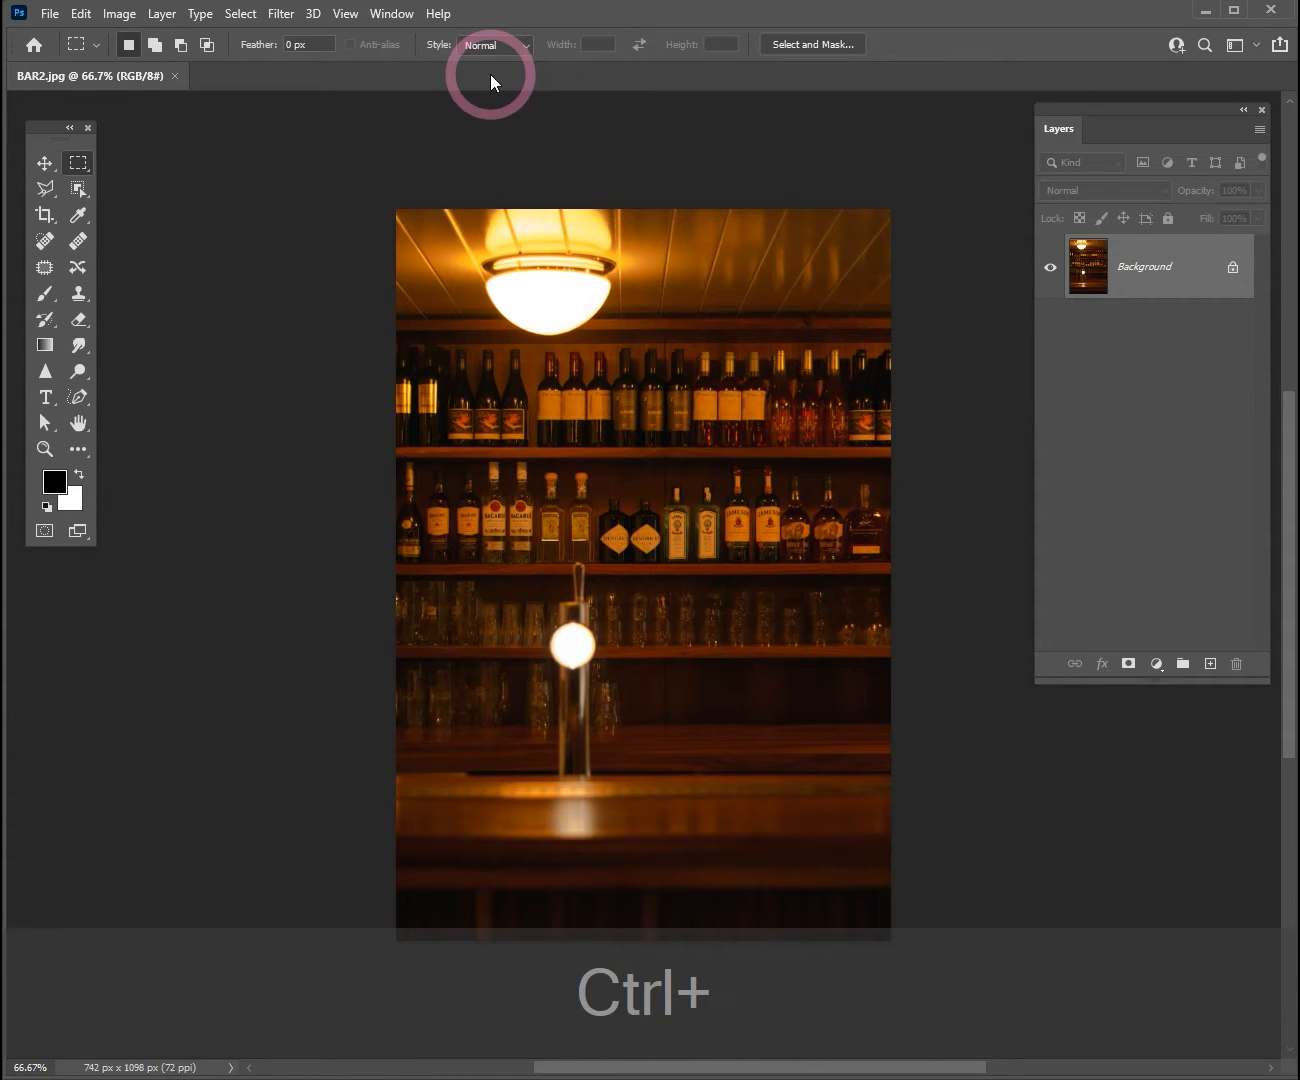
Step: Open cup.png in its own floating window in front of the bar image and view it at 66.7%
key("ctrl+o")
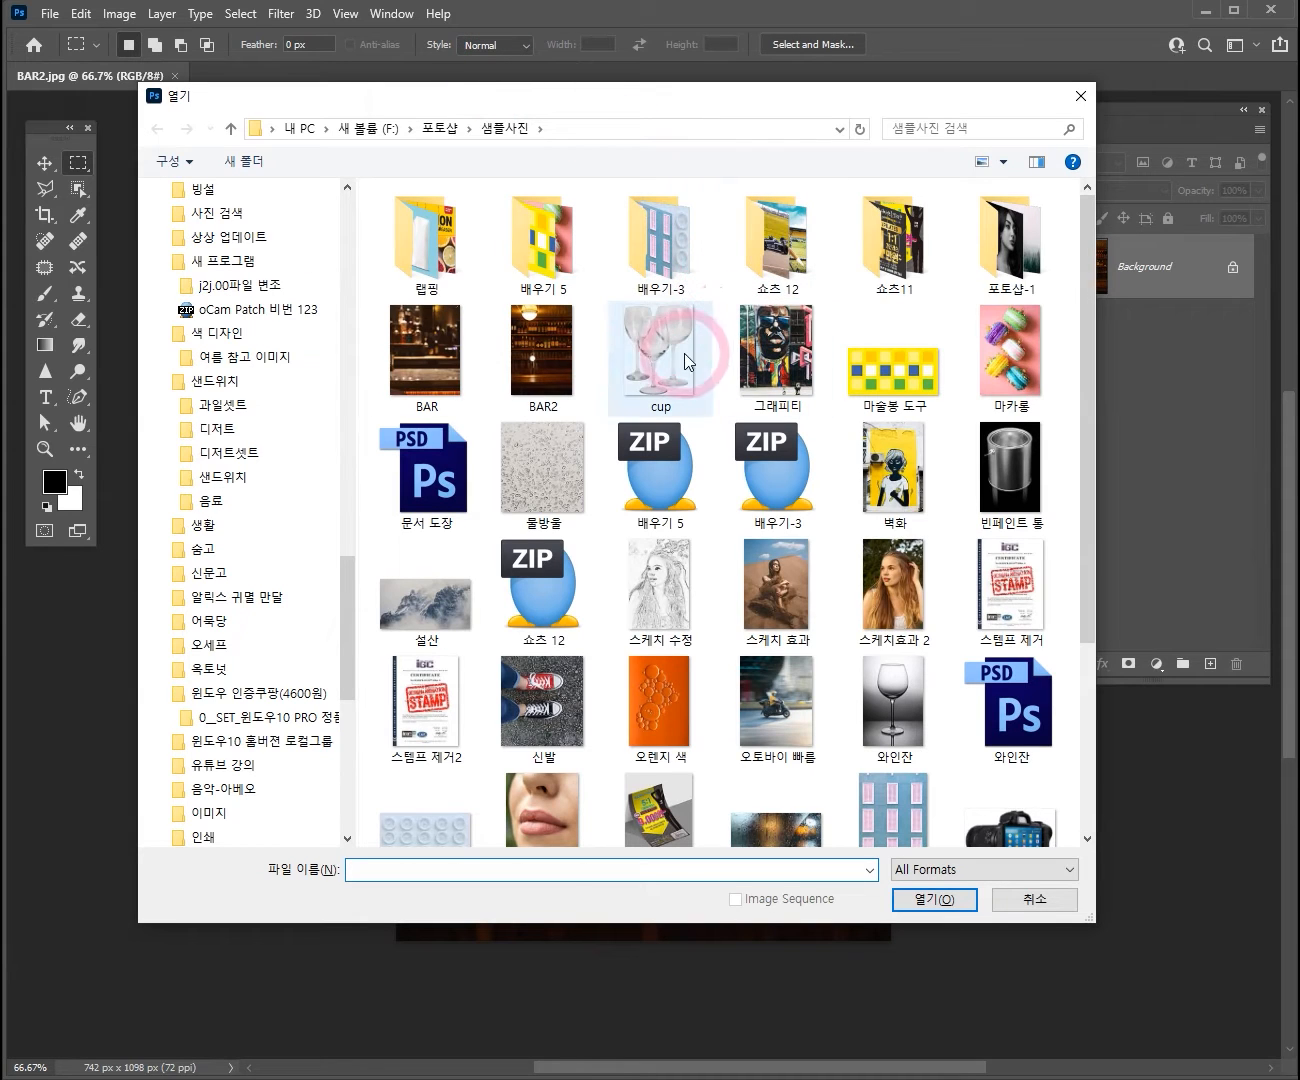
key("Escape")
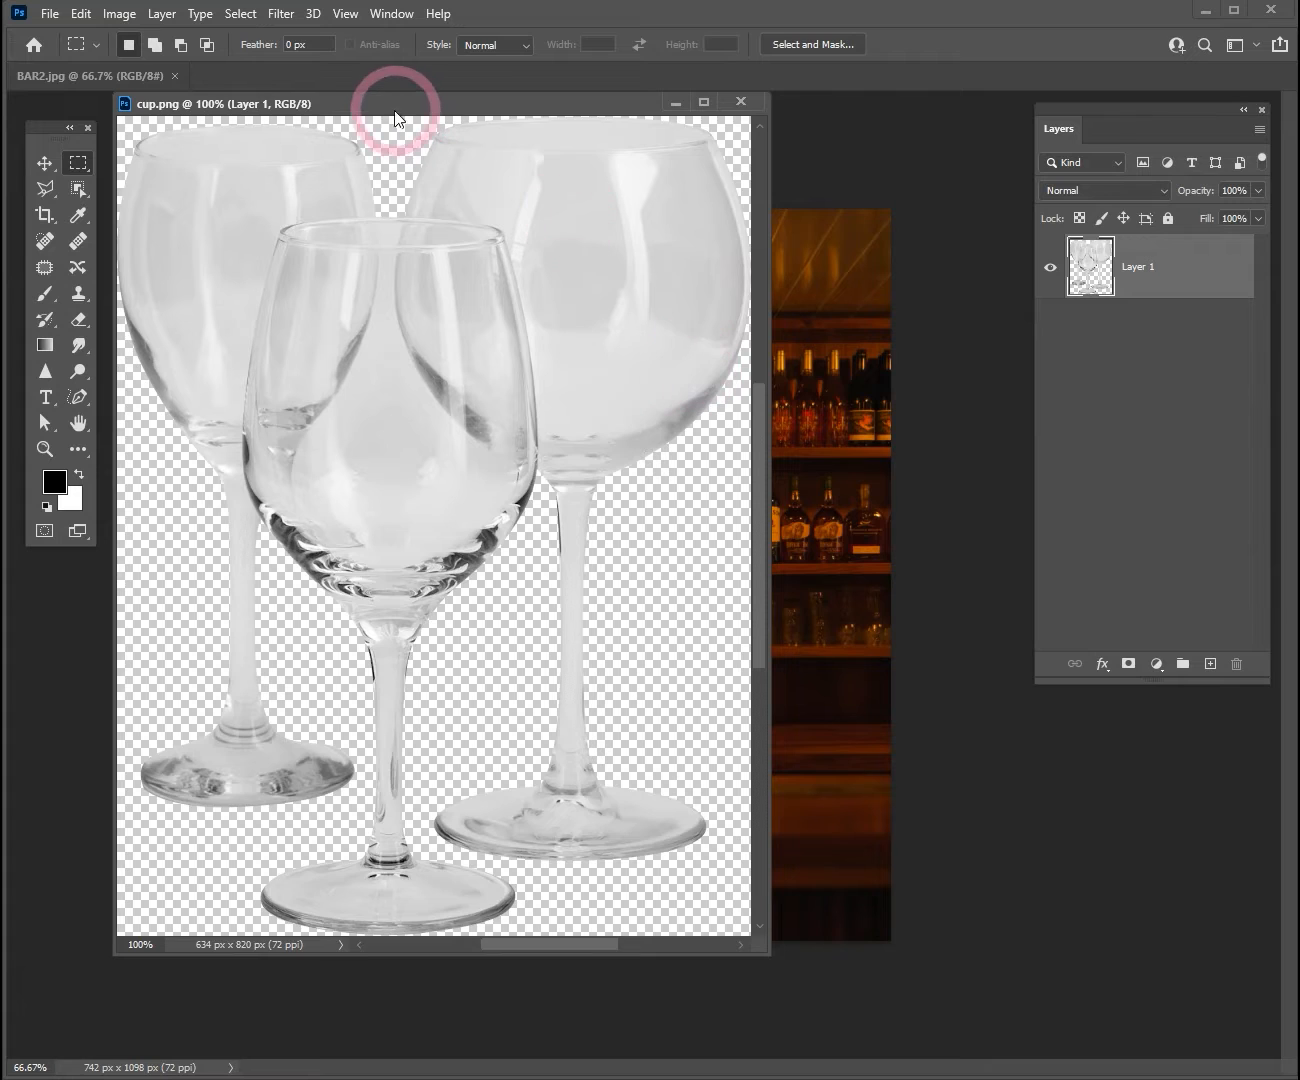
left_click_drag(392, 100, 471, 181)
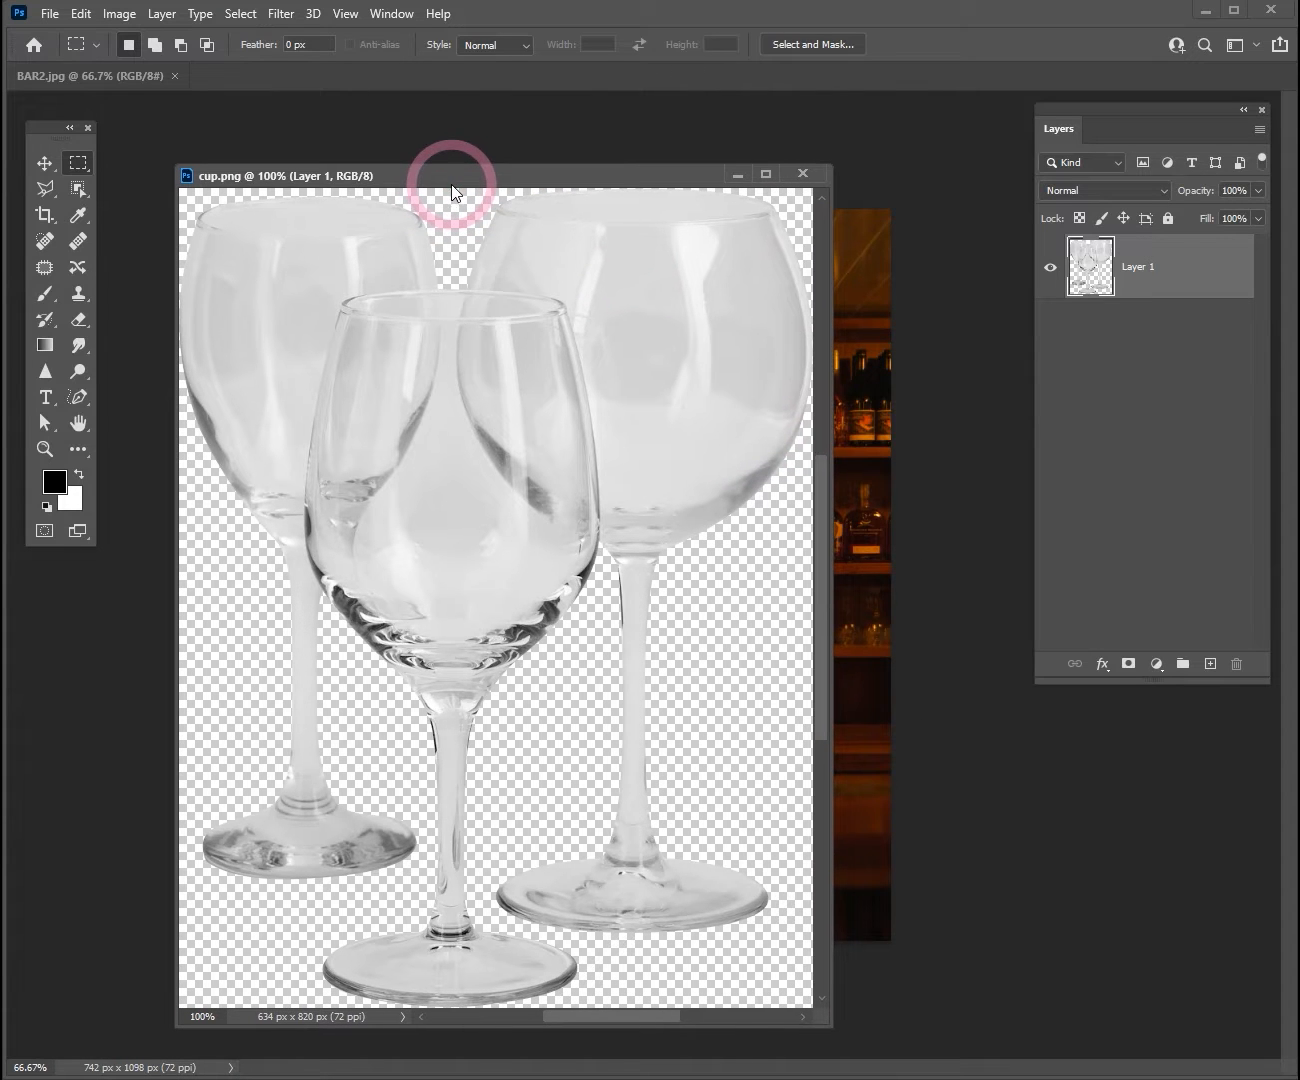
key("ctrl+space")
left_click(577, 734, "ctrl")
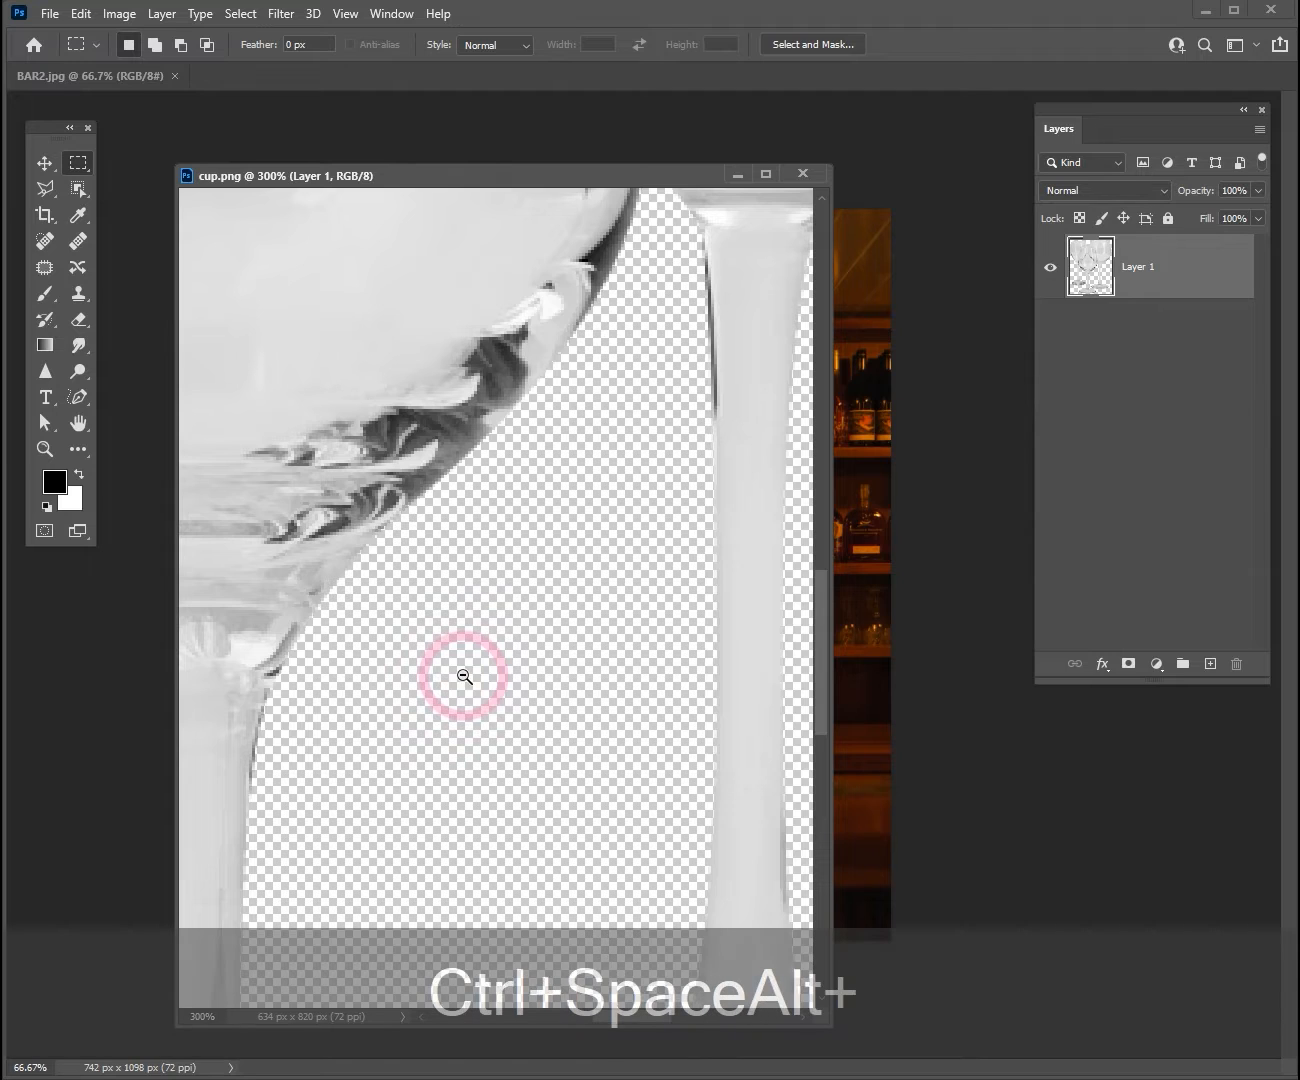
left_click(463, 675, "ctrl+alt")
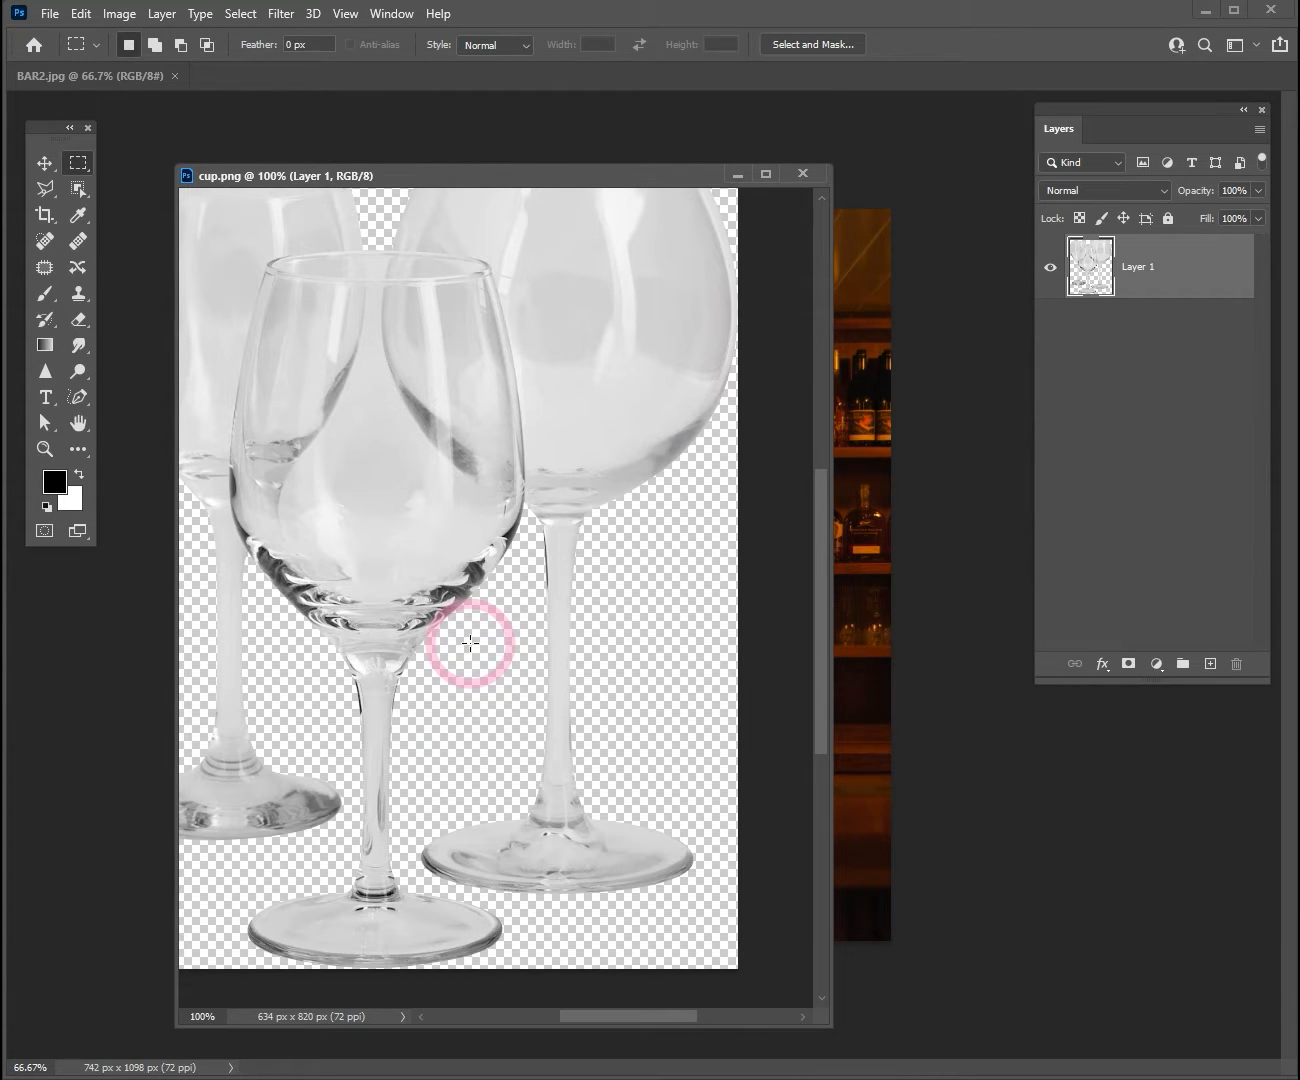
left_click(471, 643, "ctrl+alt")
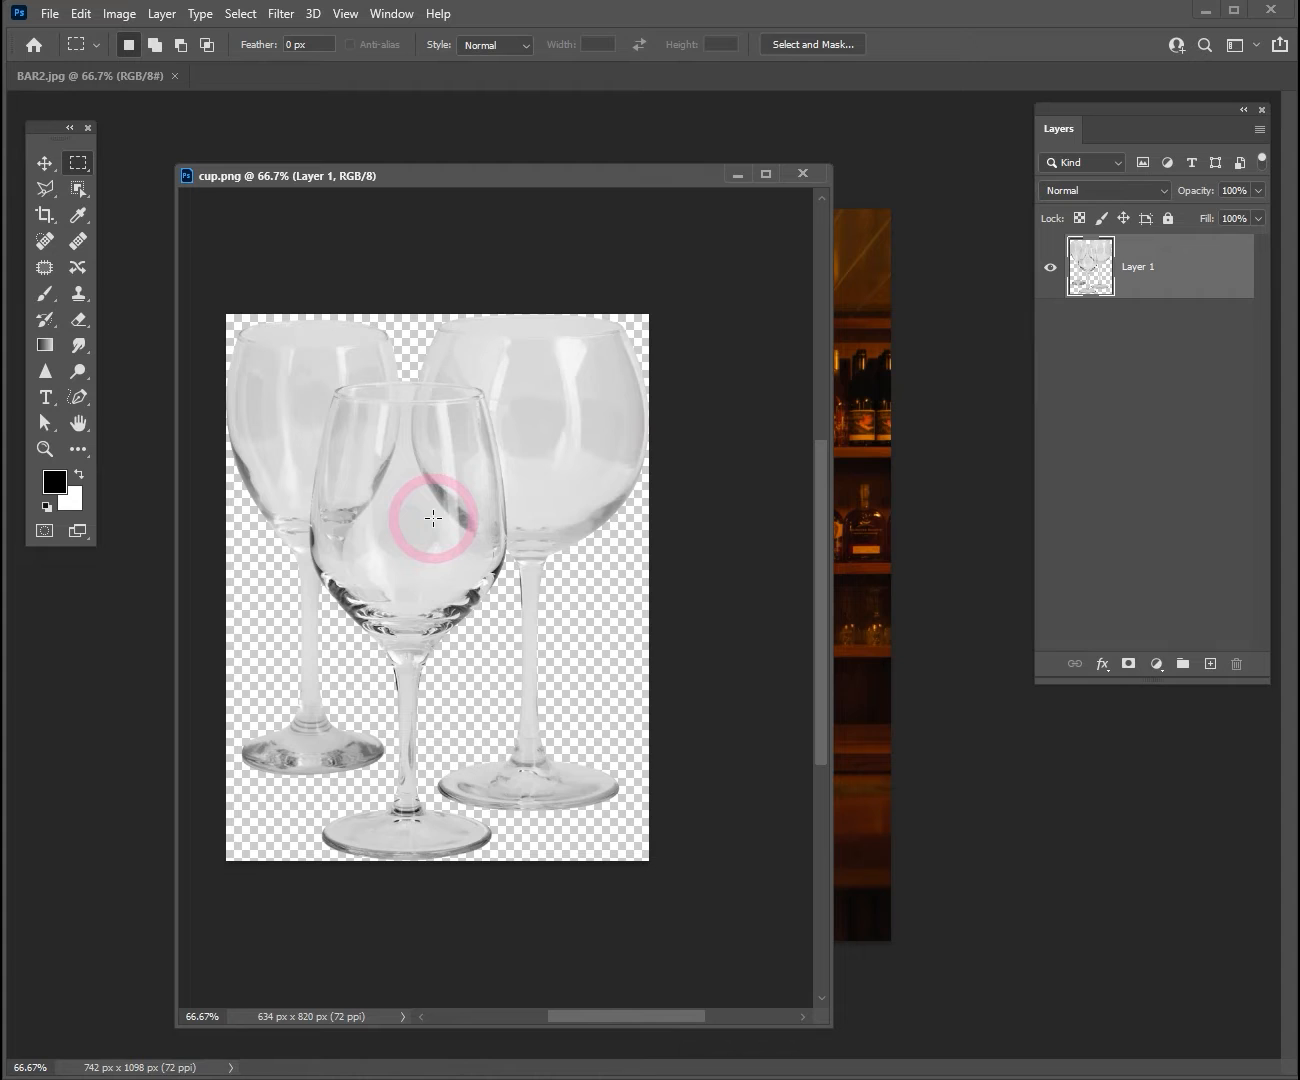
Step: Copy the wine glasses from cup.png into BAR2.jpg twice with the Move tool, offsetting the second copy up and to the left
left_click(44, 169)
left_click_drag(456, 178, 321, 234)
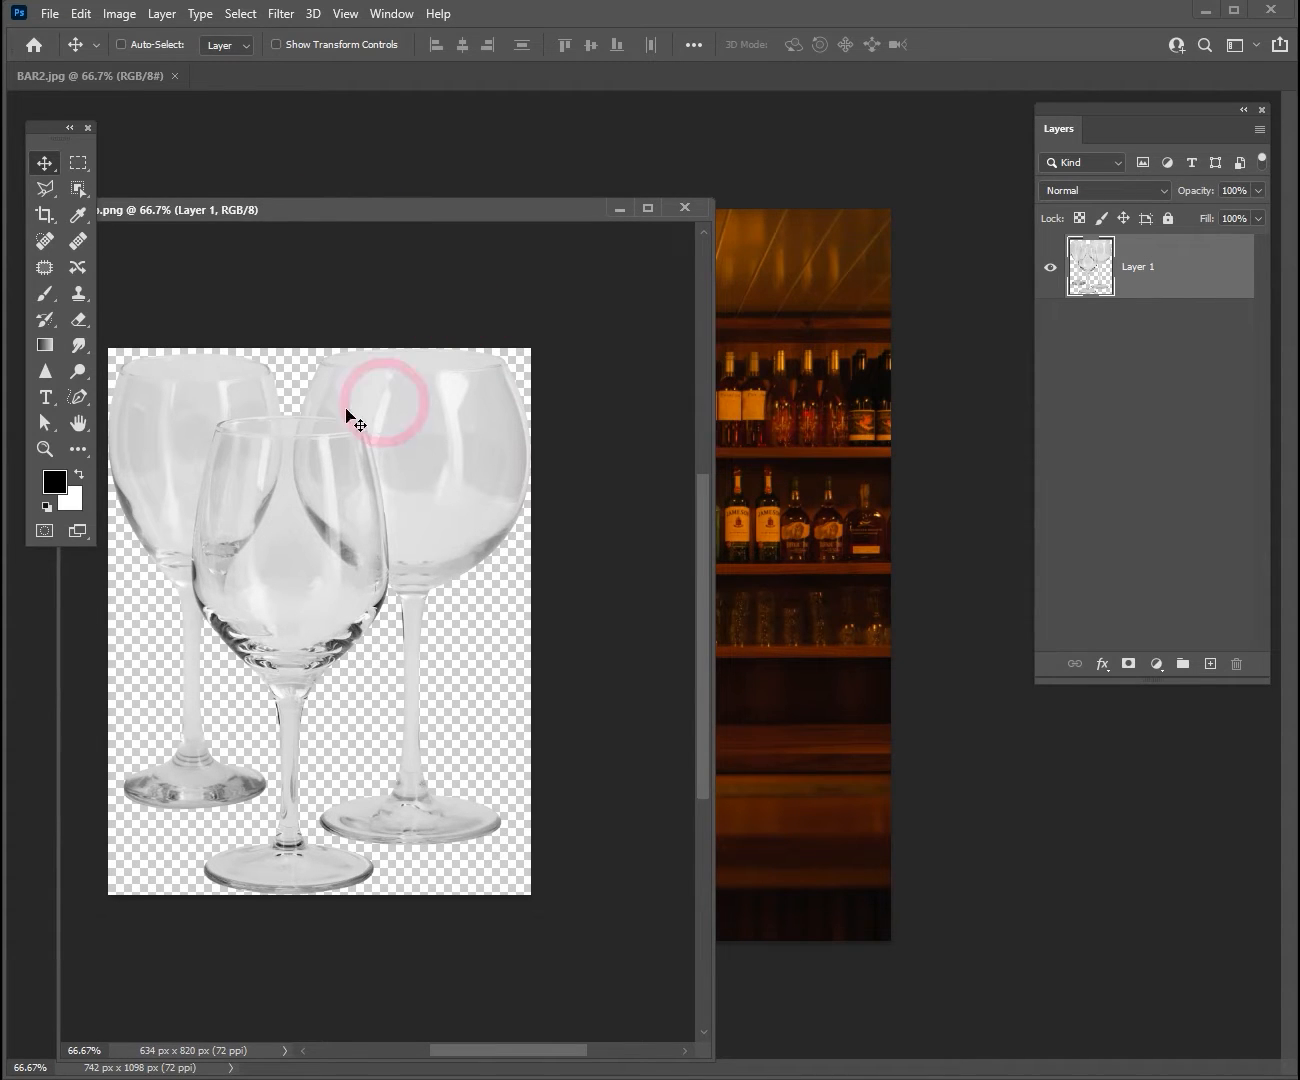
left_click_drag(281, 478, 812, 514)
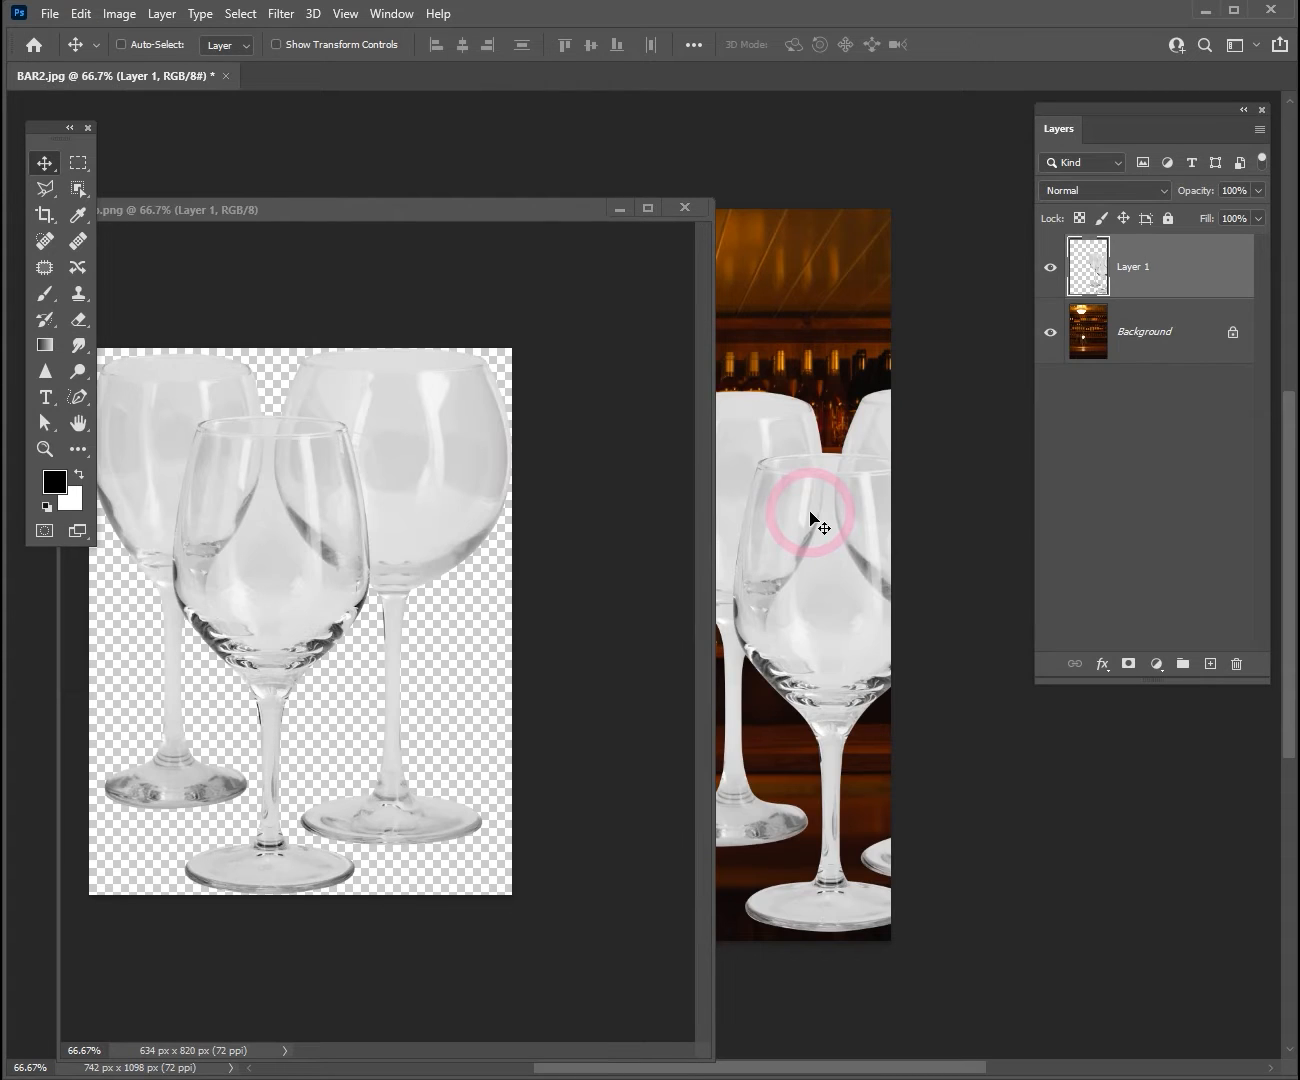
left_click_drag(549, 212, 337, 202)
left_click_drag(215, 443, 597, 387)
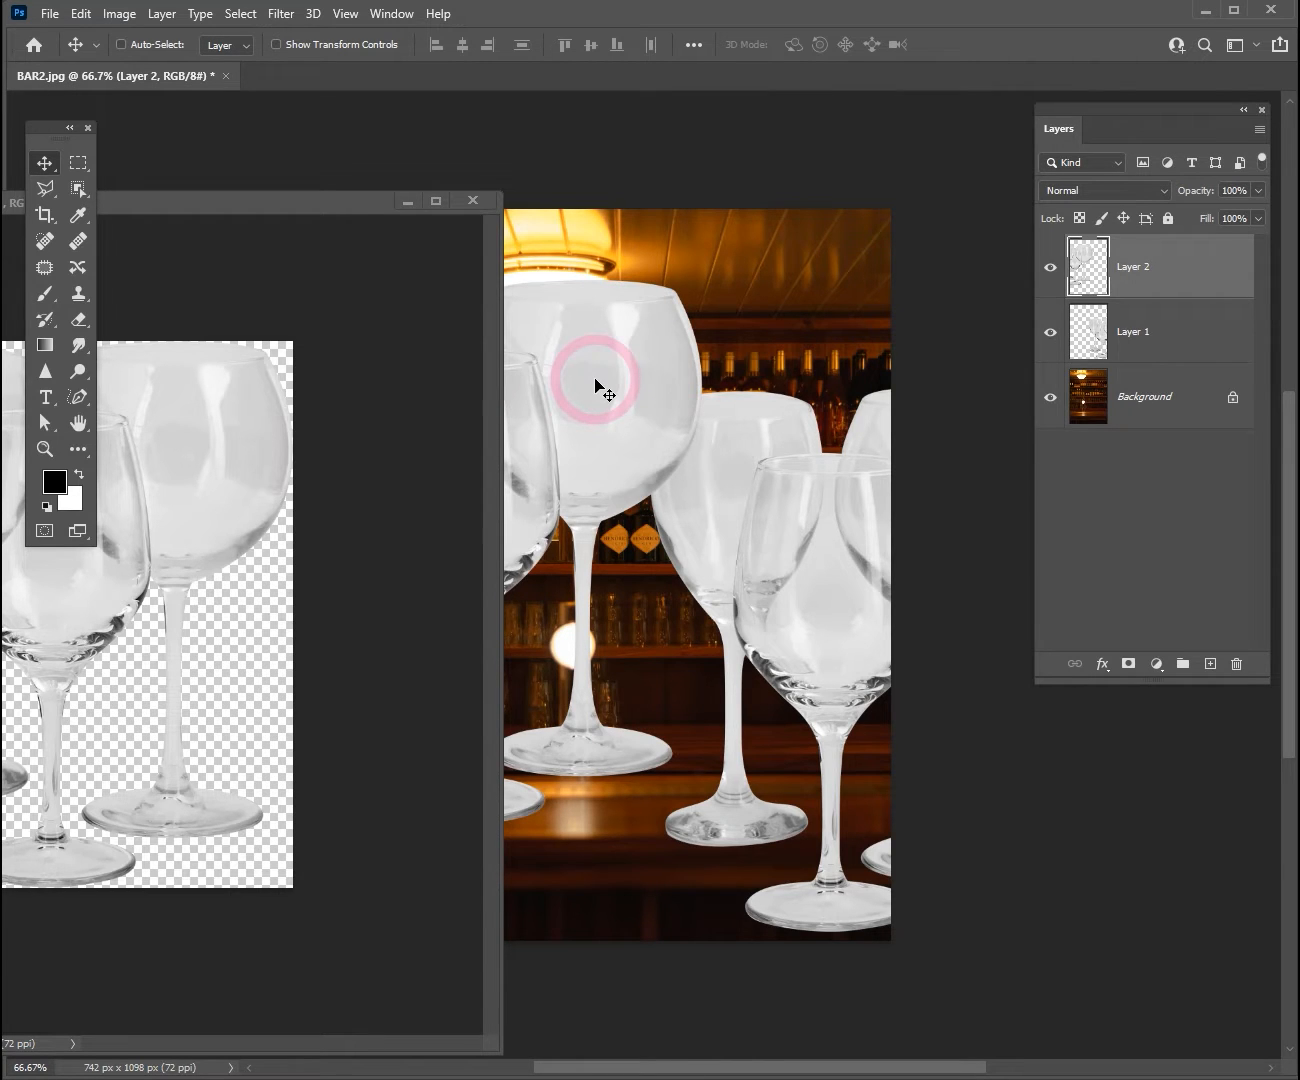
Step: Close the cup.png document and return to the bar image
left_click_drag(333, 209, 636, 193)
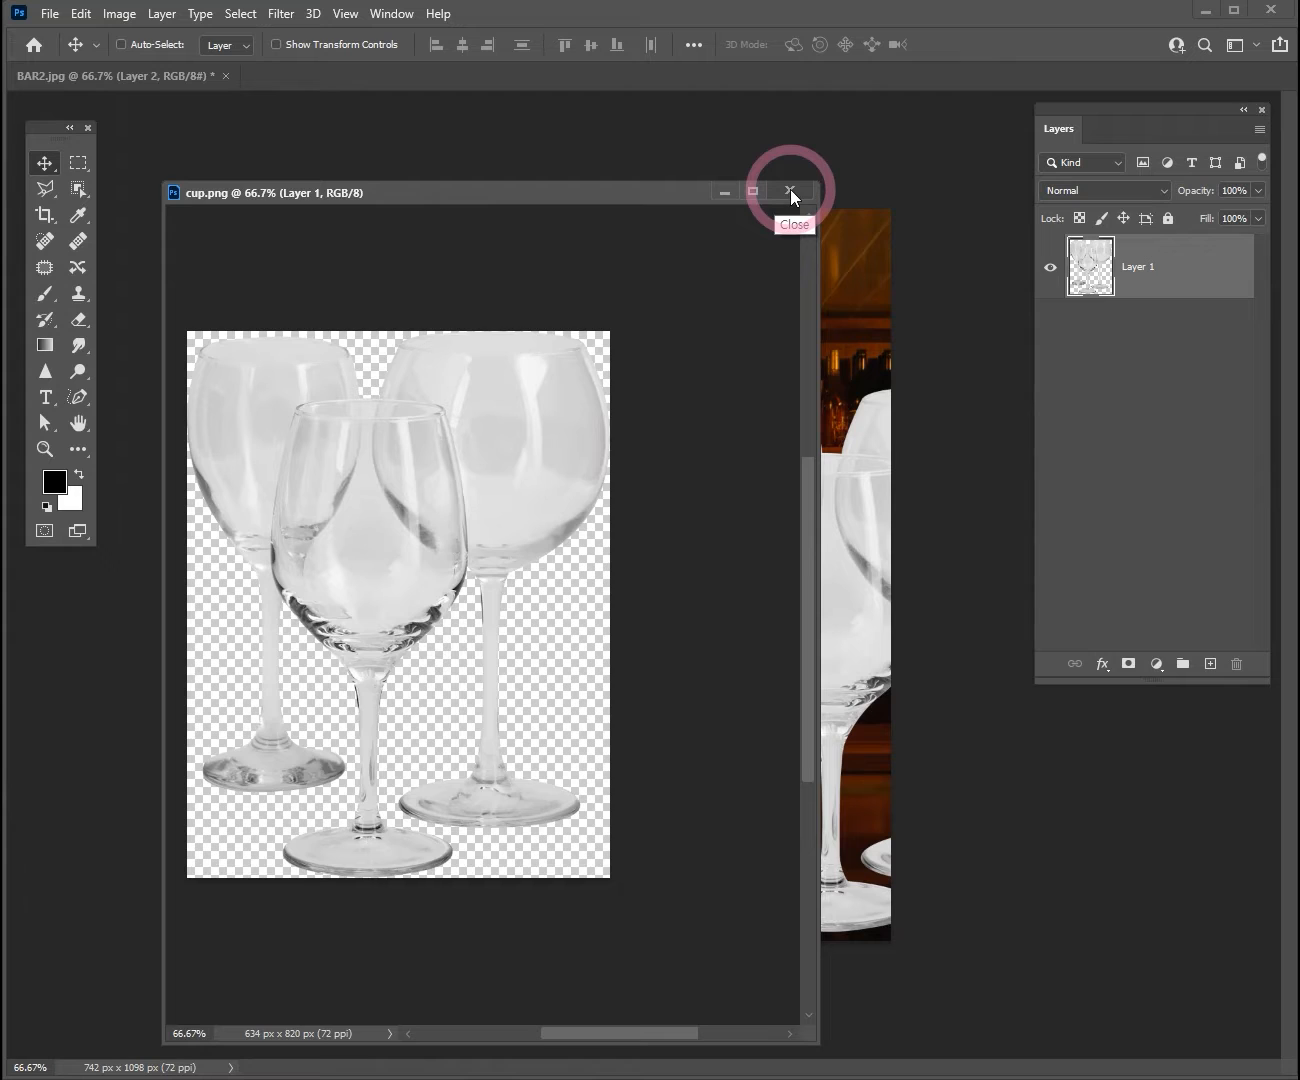
key("ctrl")
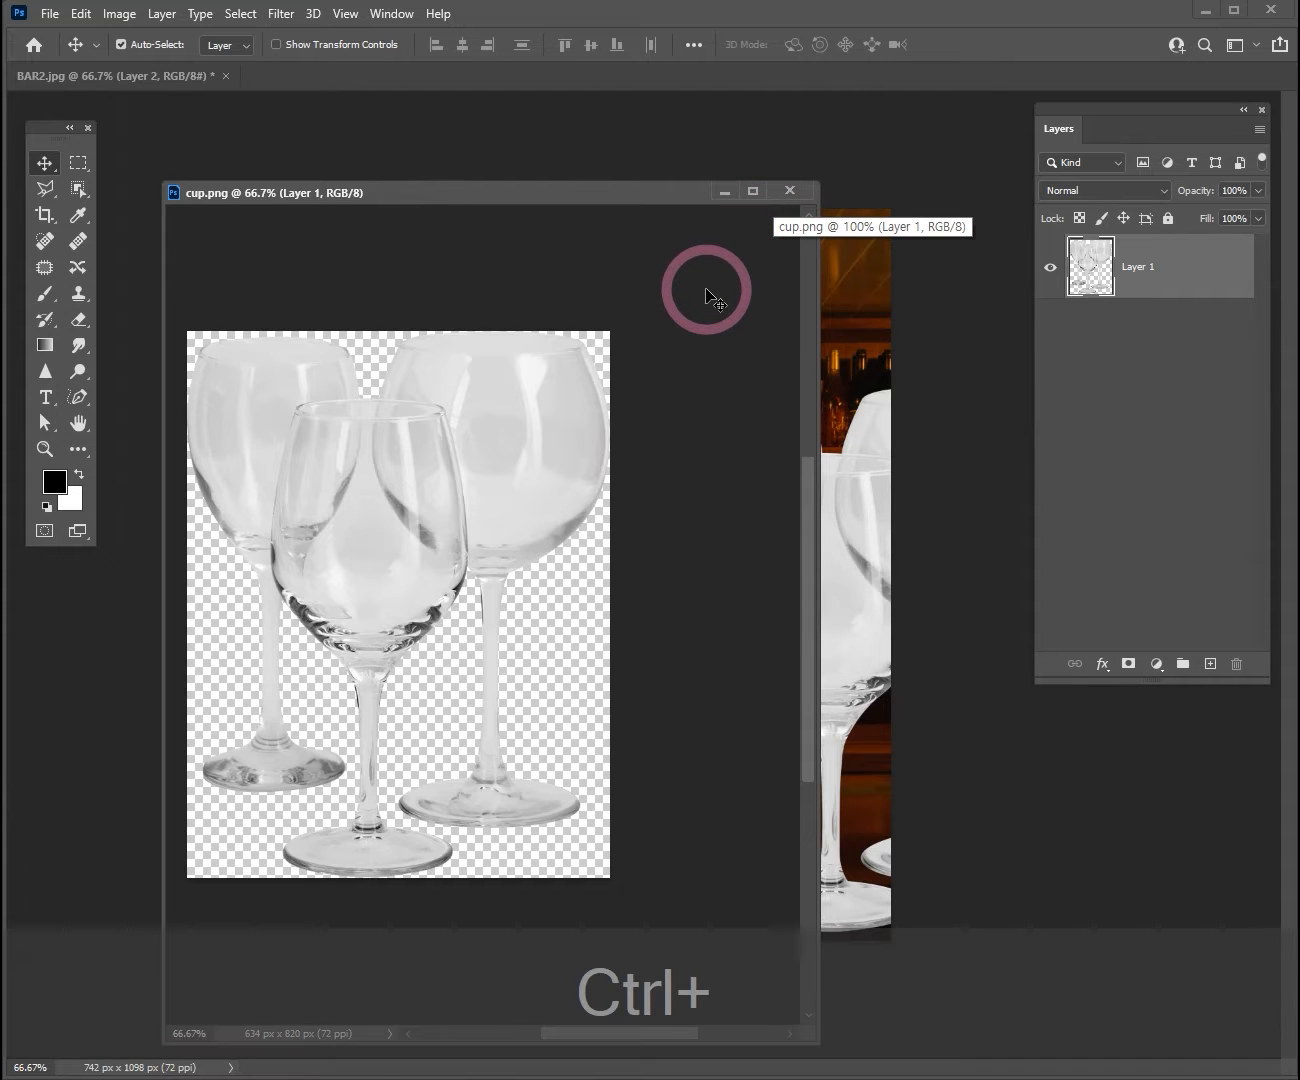
key("ctrl+w")
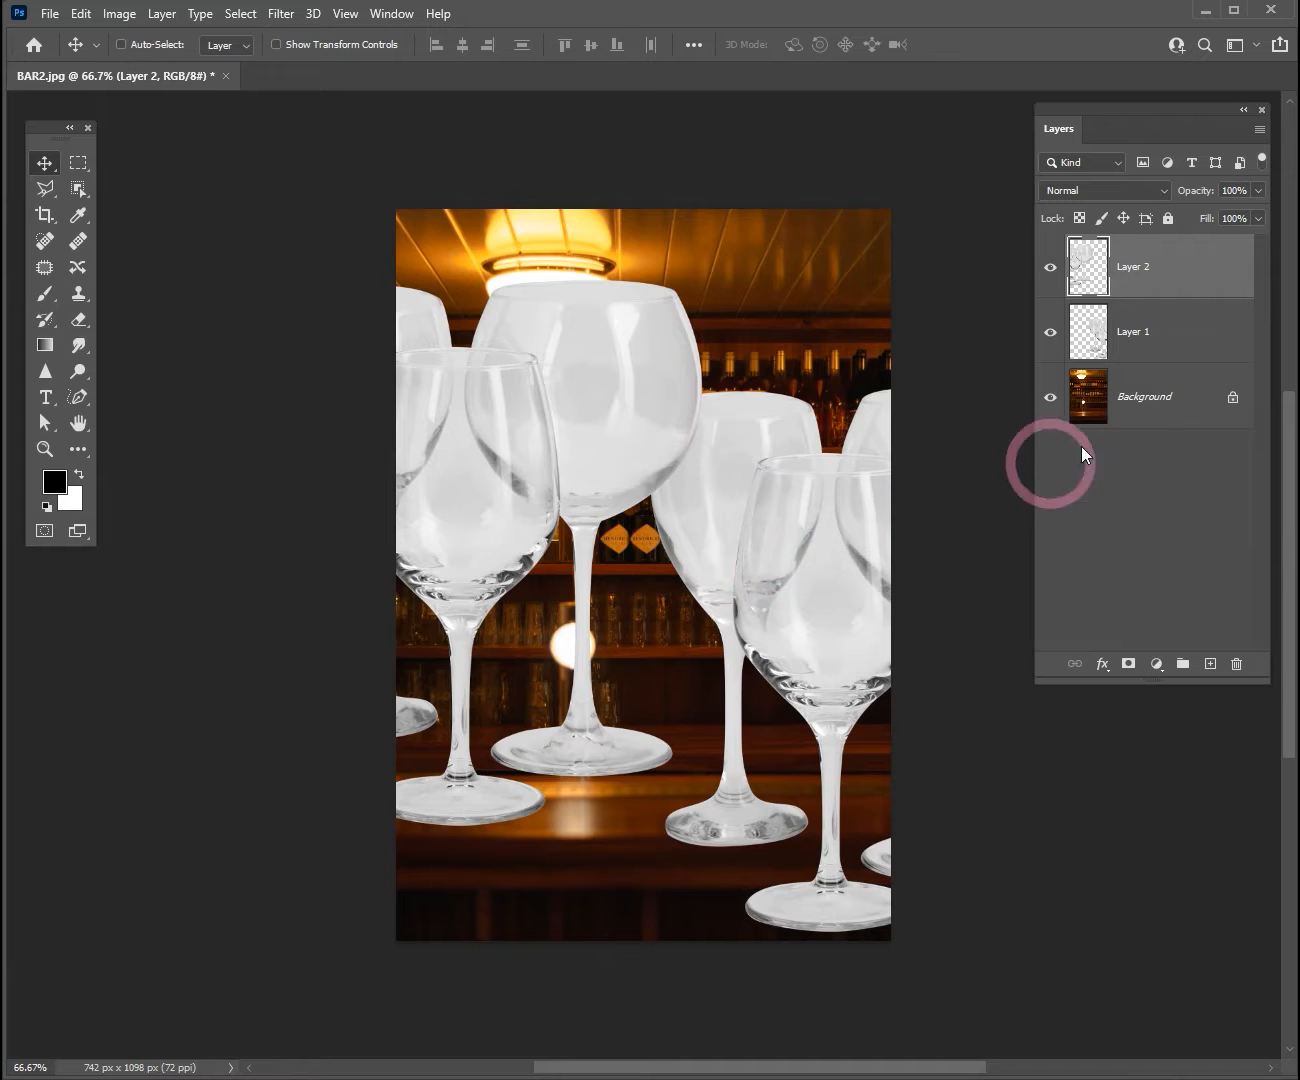
Step: Delete Layer 2 with the extra copy of the glasses from the bar image
left_click(1137, 392, "ctrl")
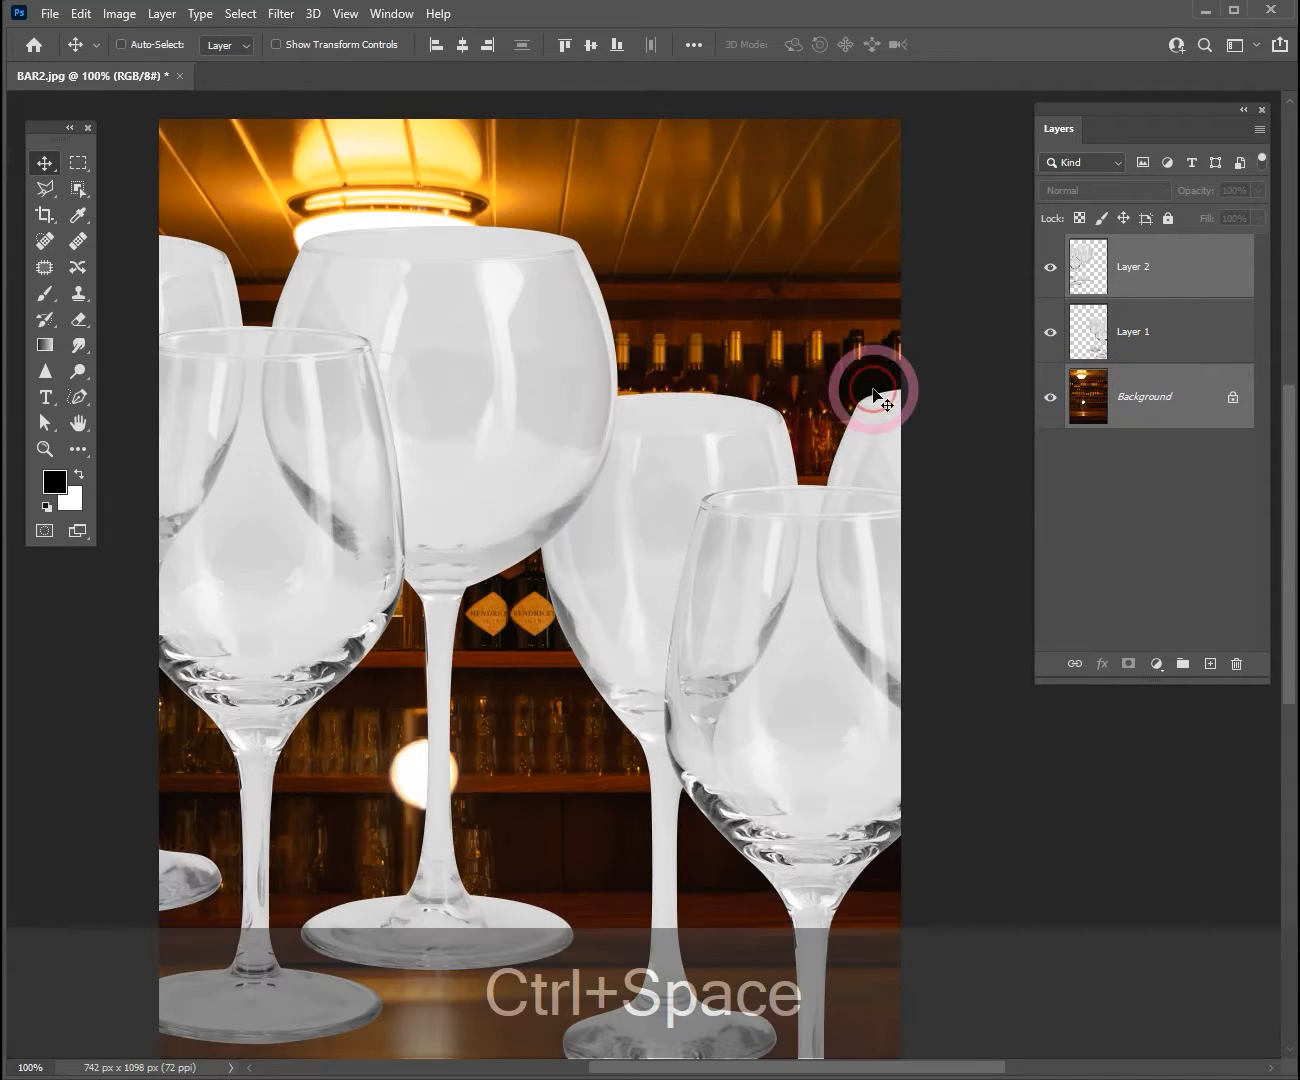
left_click(872, 390, "ctrl")
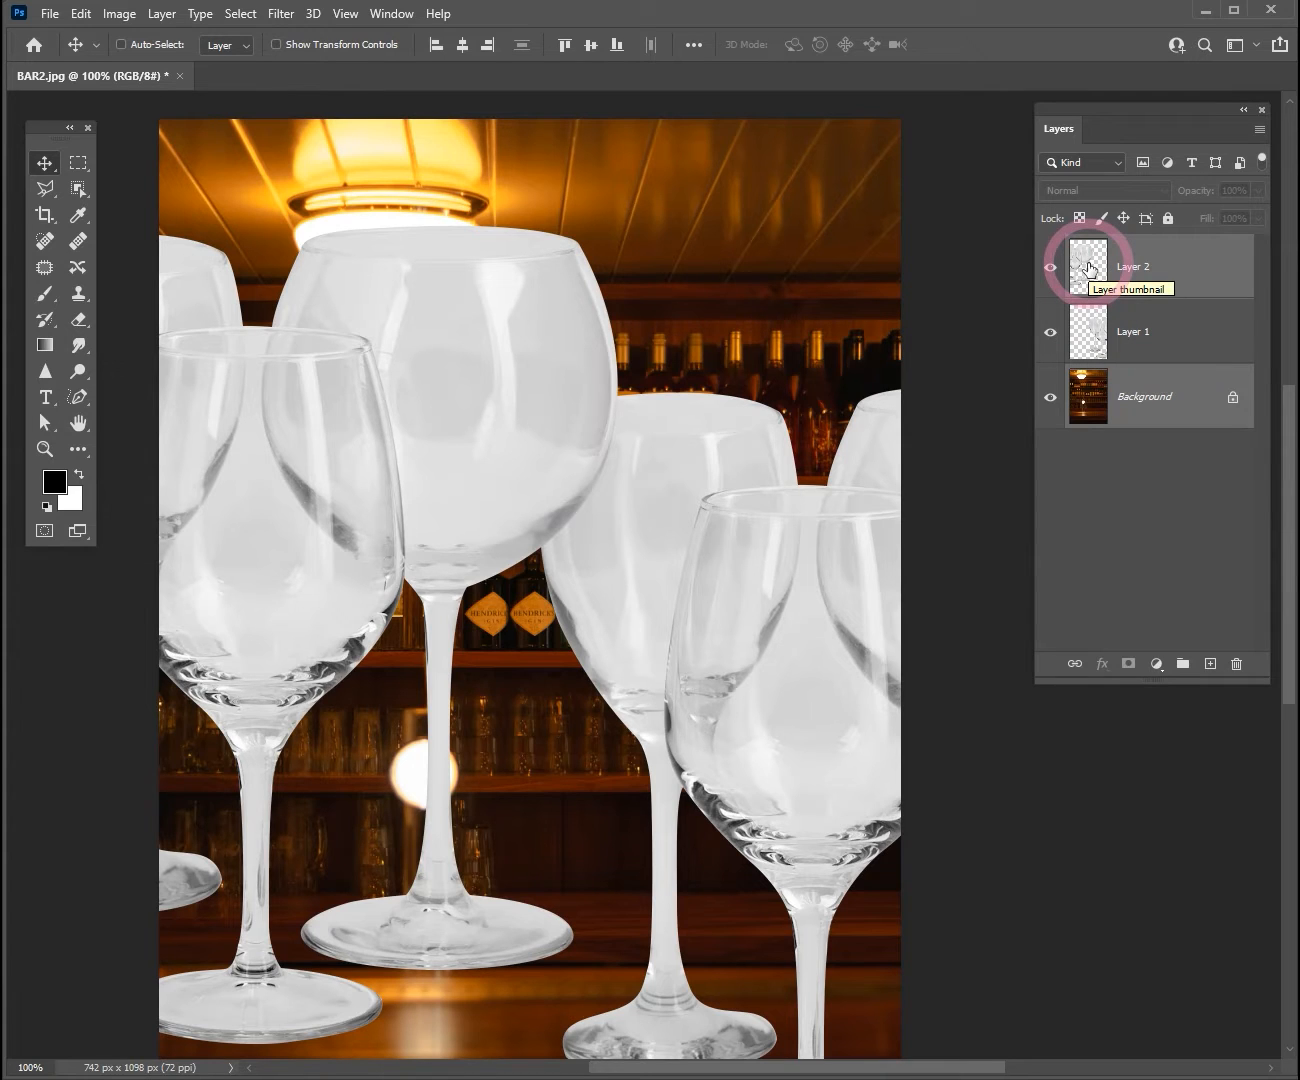
left_click(1188, 266)
left_click_drag(1188, 266, 1236, 664)
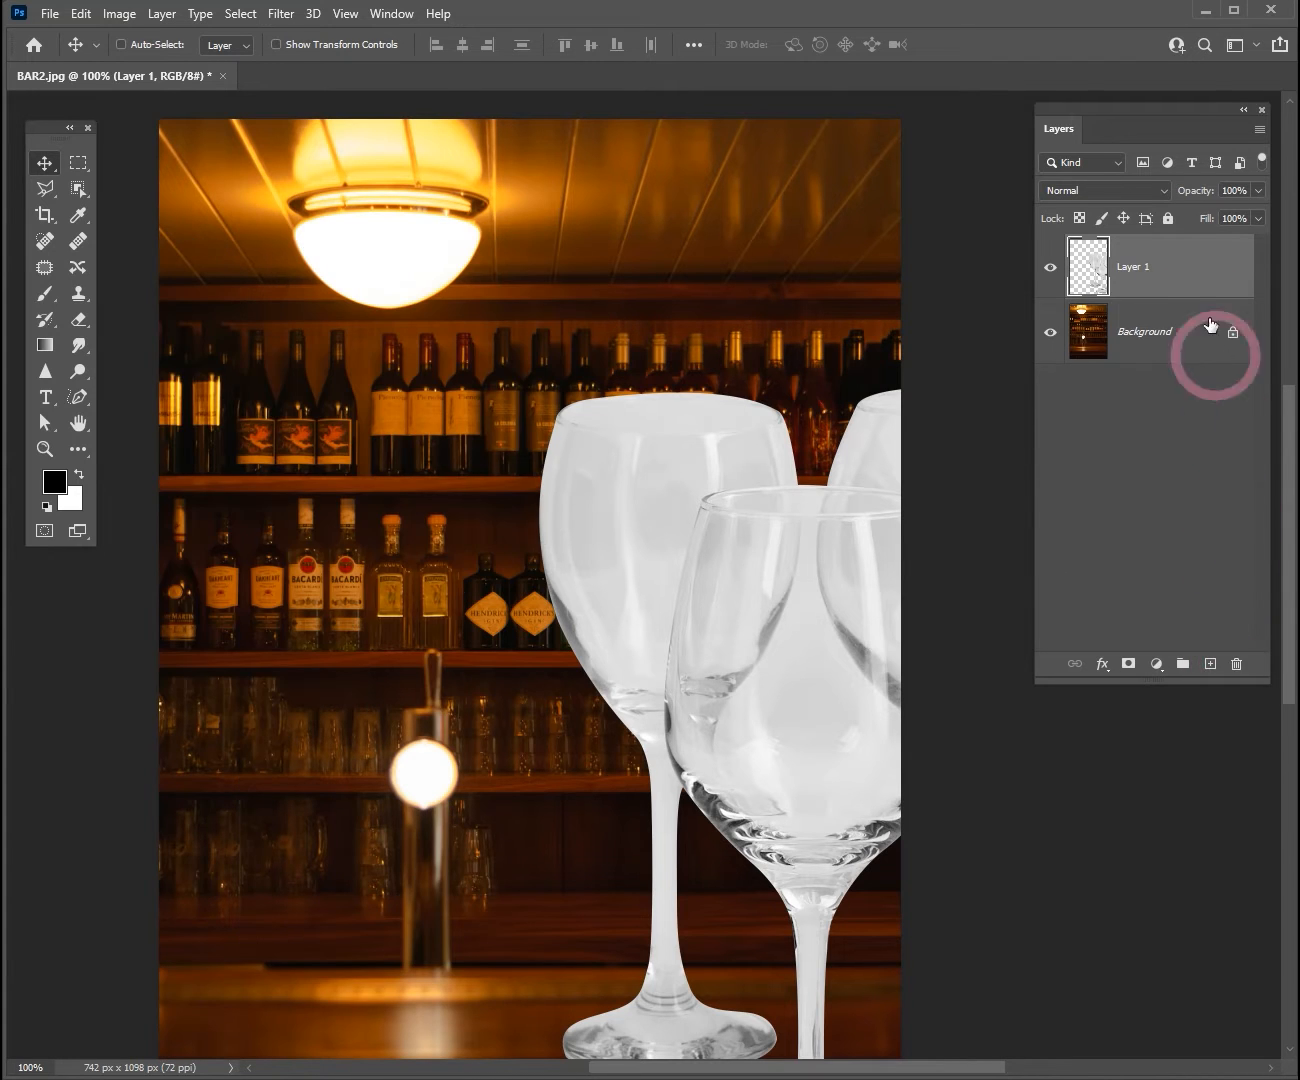
Step: Rename the remaining glasses layer, Layer 1, as 컵
double_click(1137, 267)
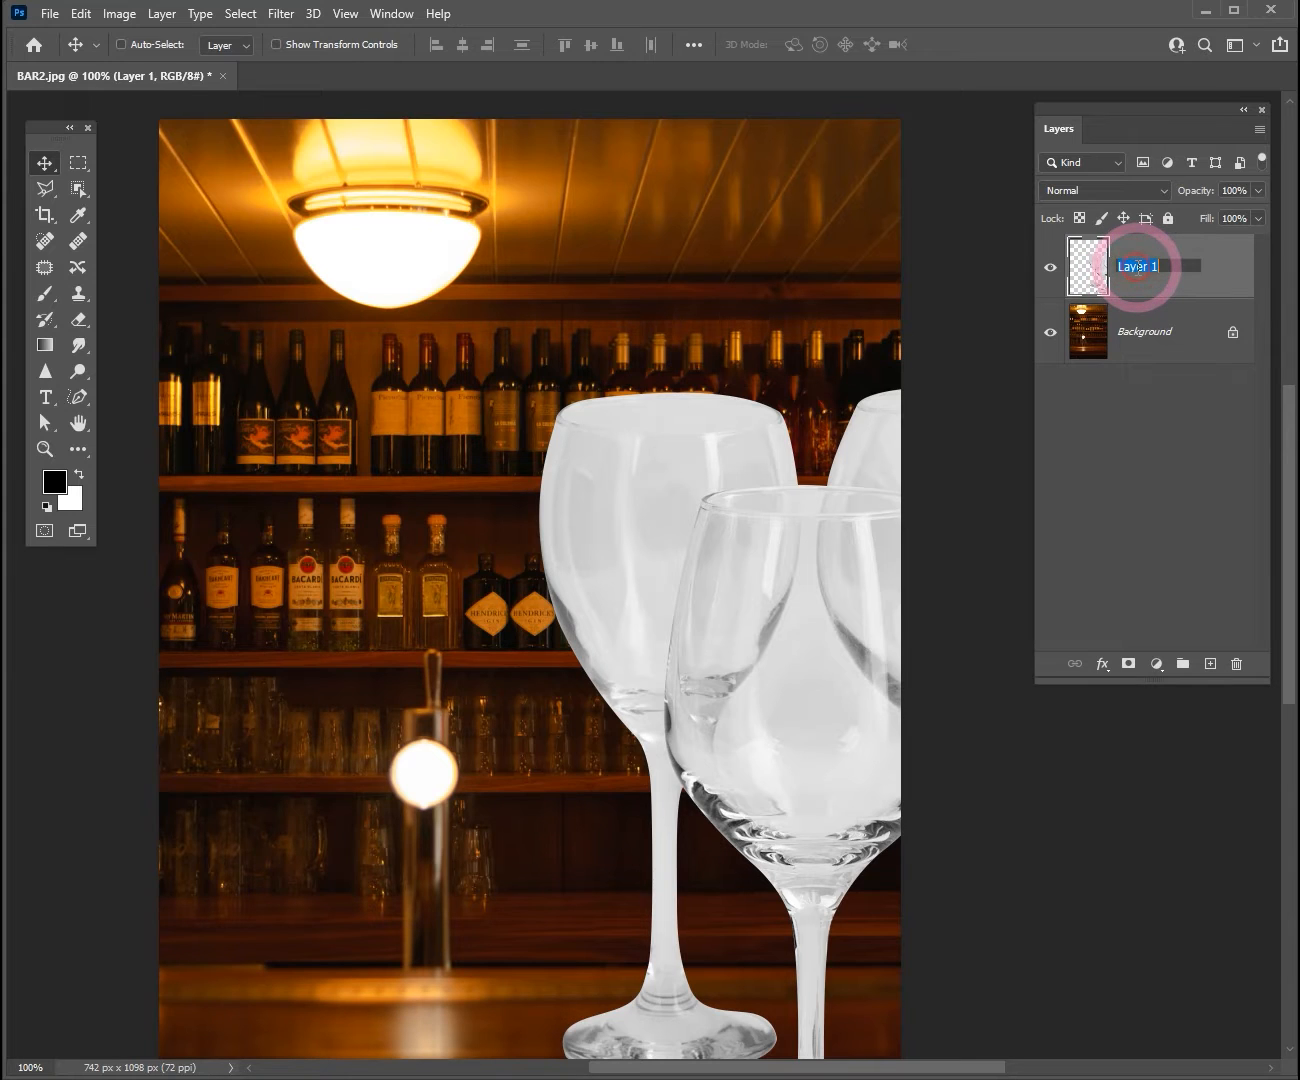
key("BackSpace")
key("Return")
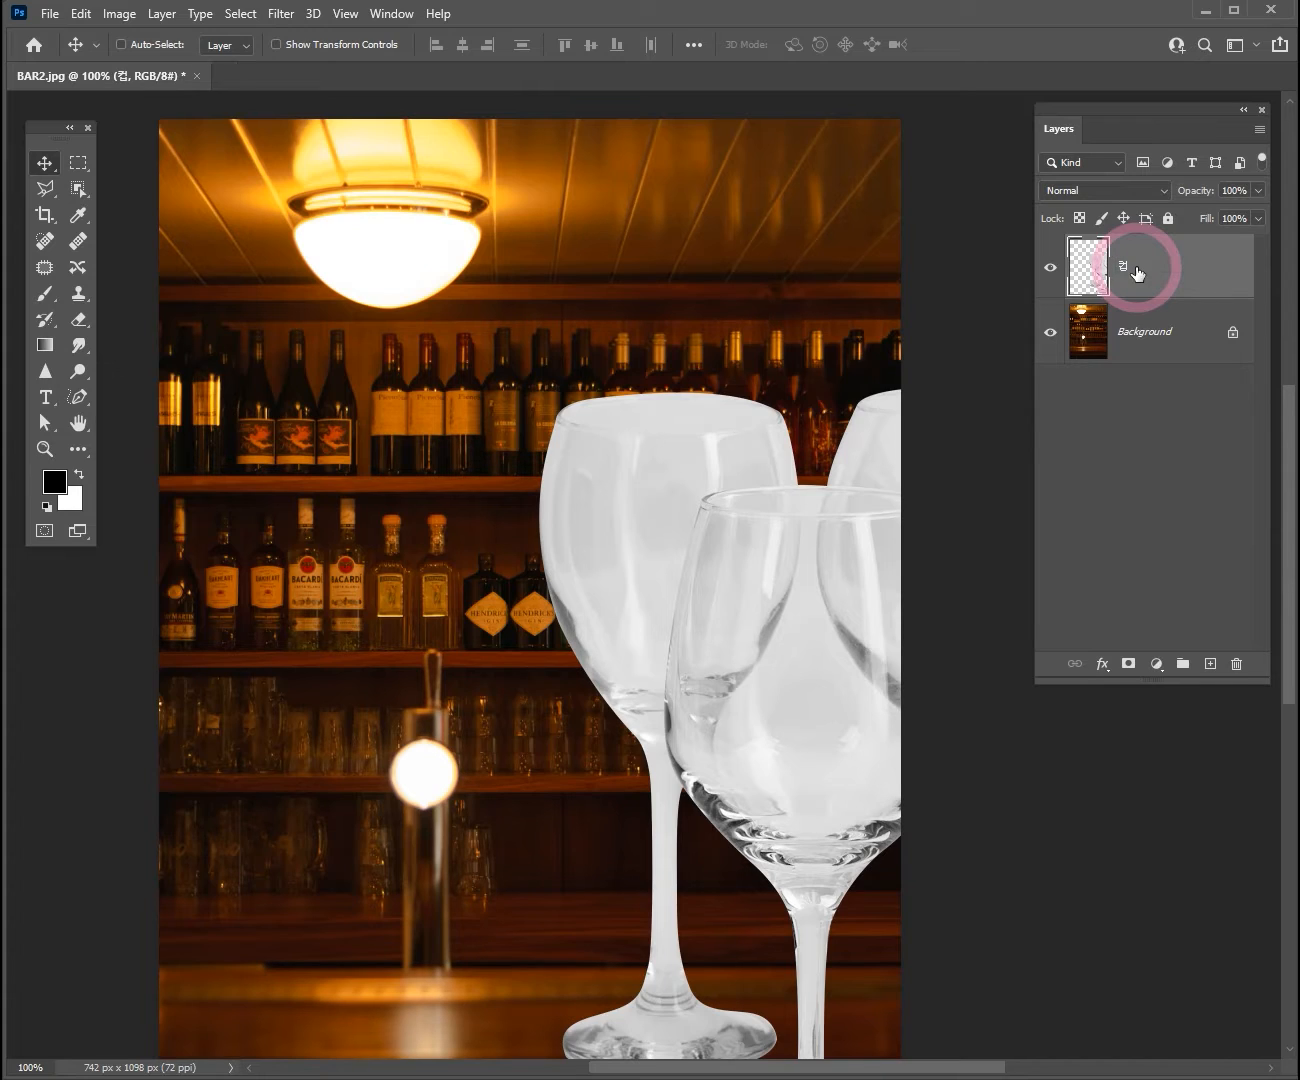
Step: Try converting the Background into a regular layer with the default settings, and undo the conversion
double_click(1153, 337)
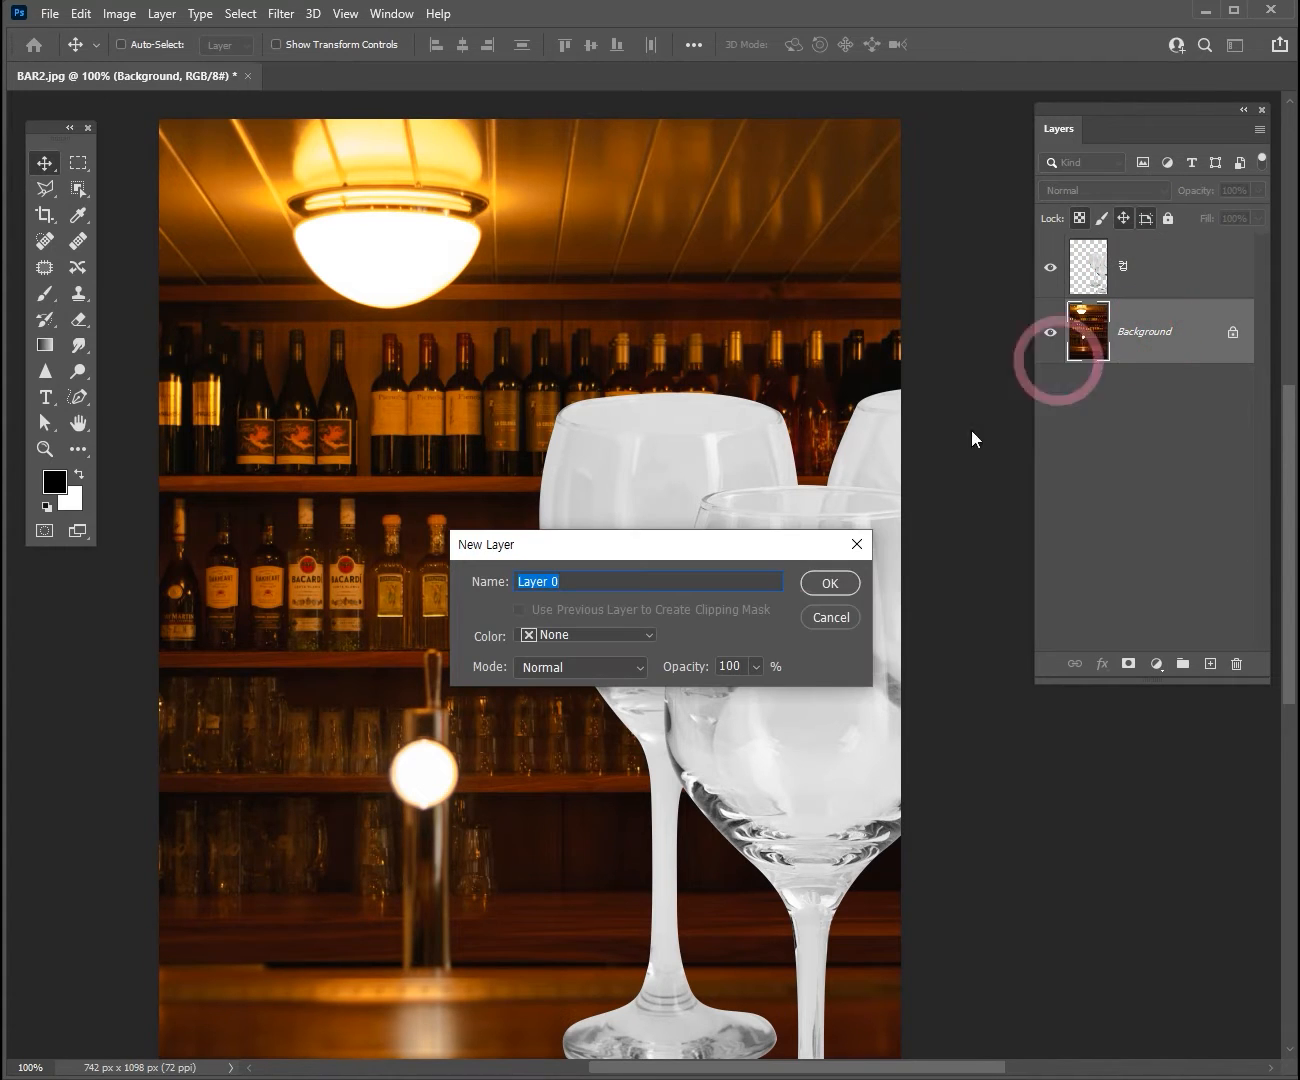
left_click(827, 583)
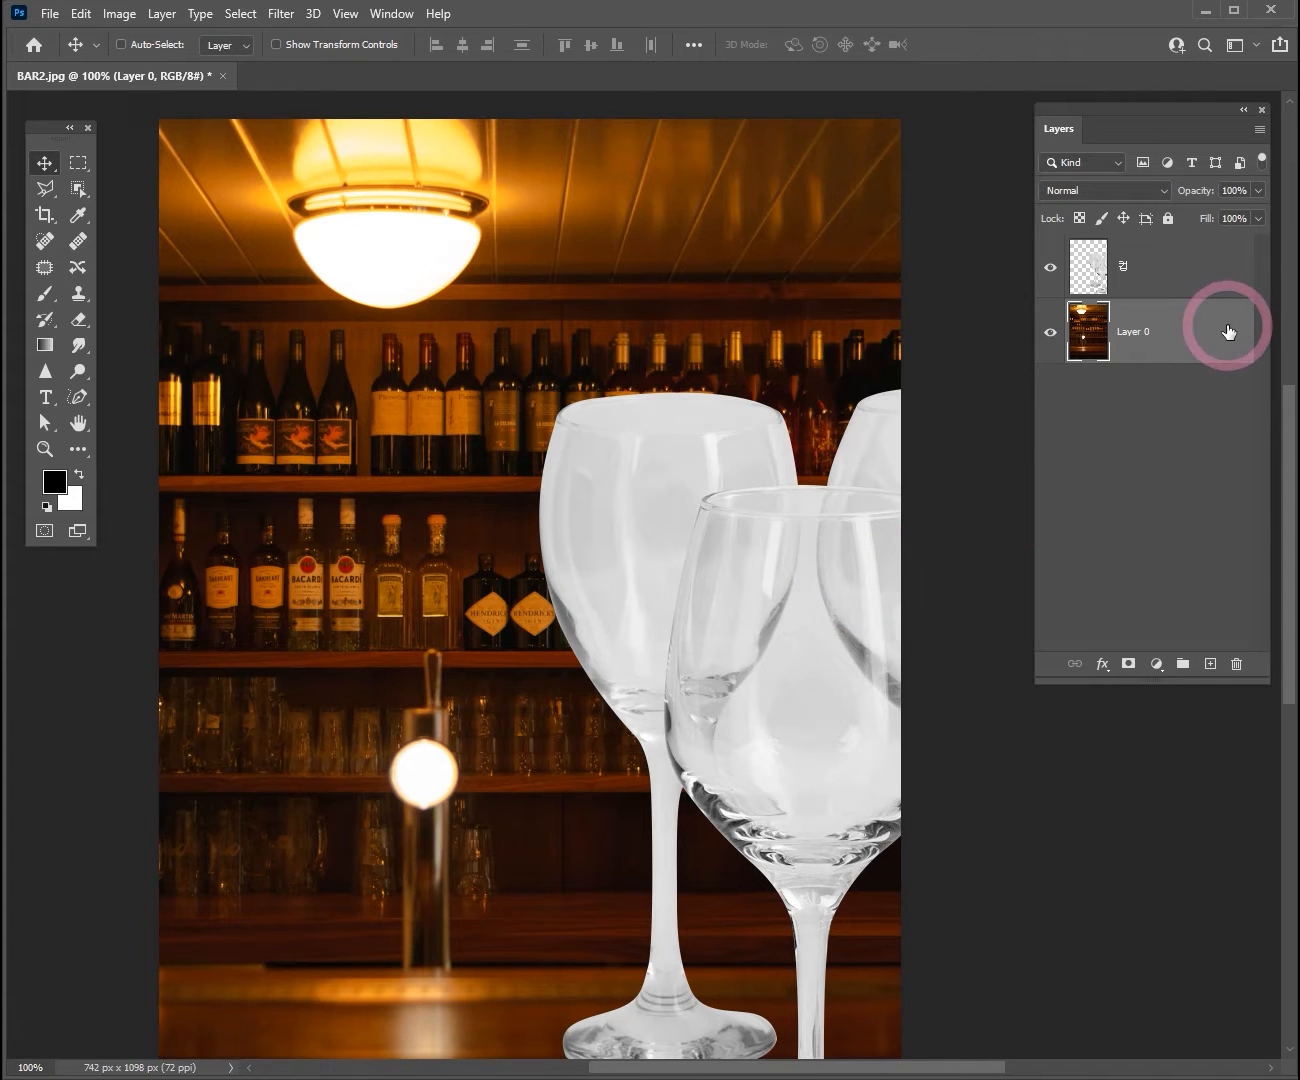
key("ctrl+z")
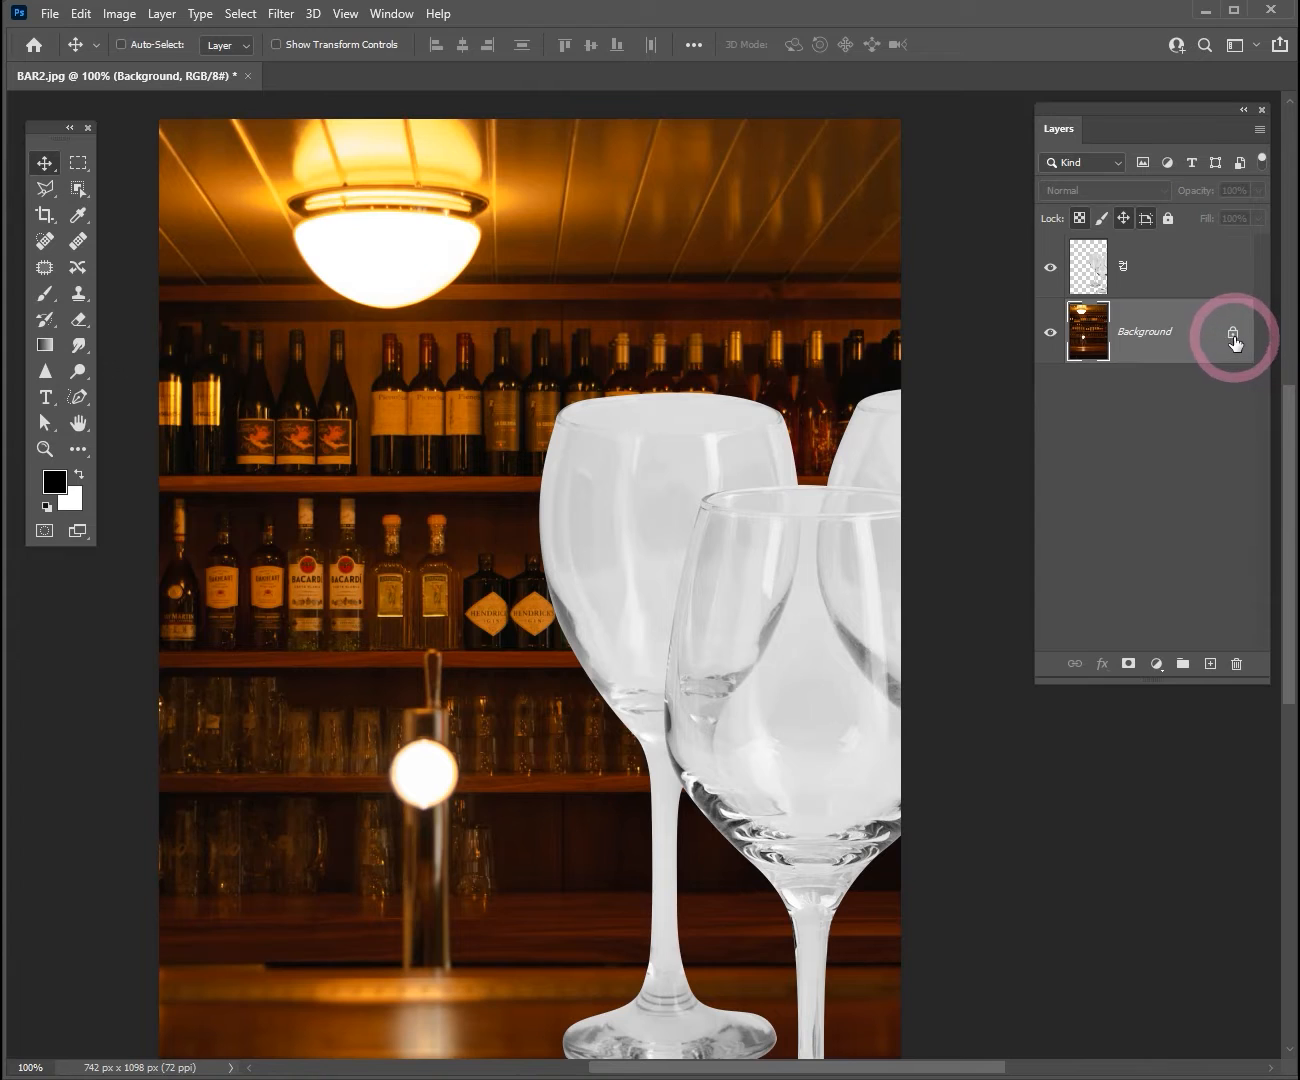
Step: Unlock the Background layer and rename it 바탕
left_click(1233, 336)
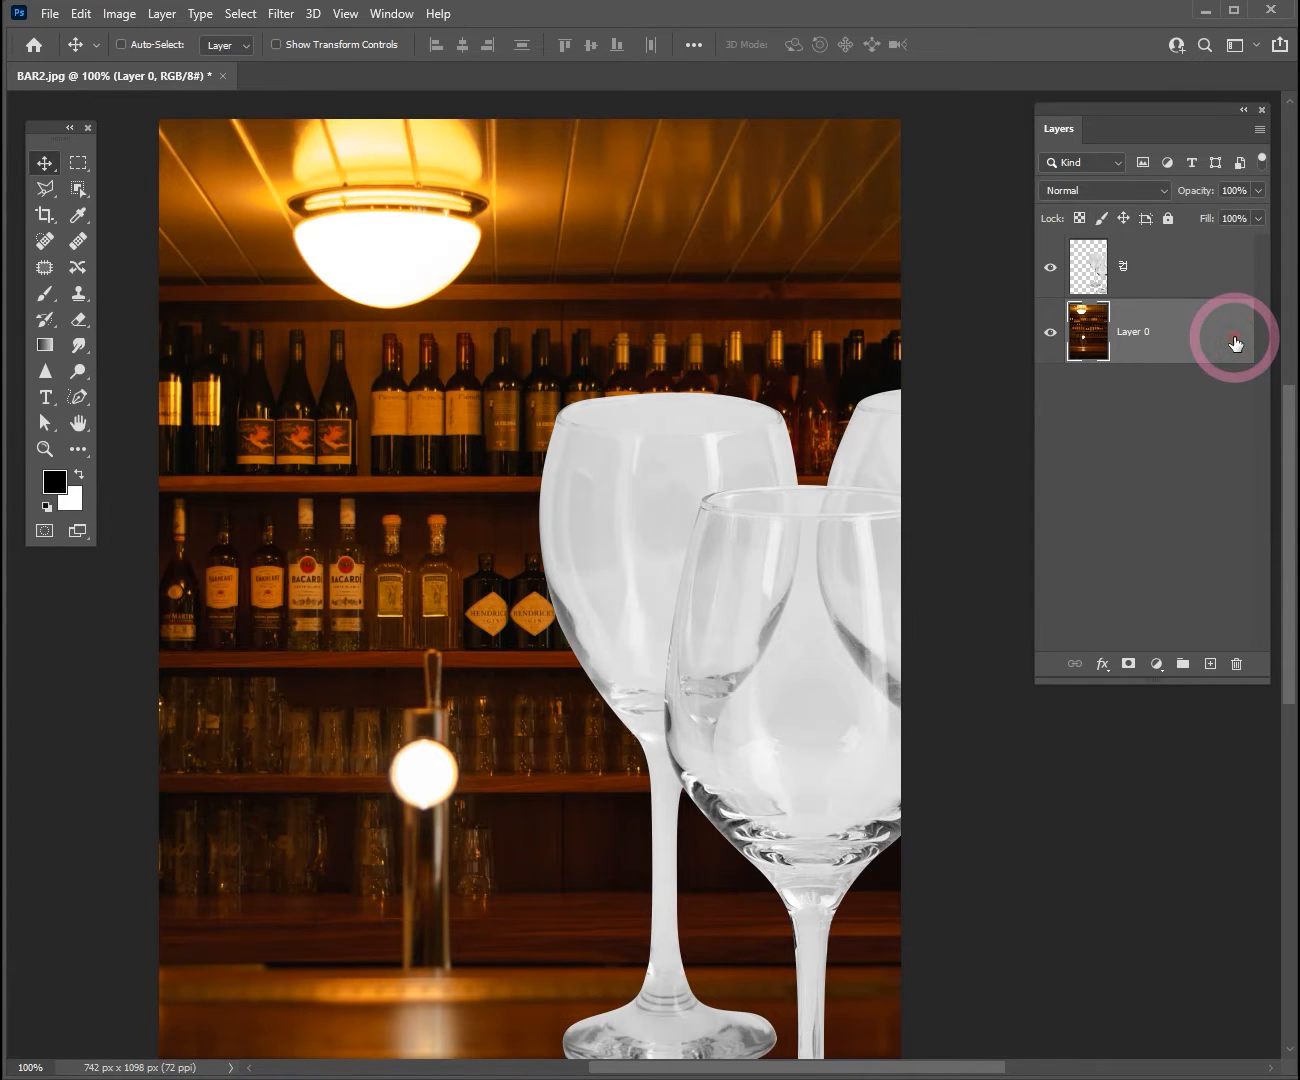
double_click(1138, 332)
type("ㅂ")
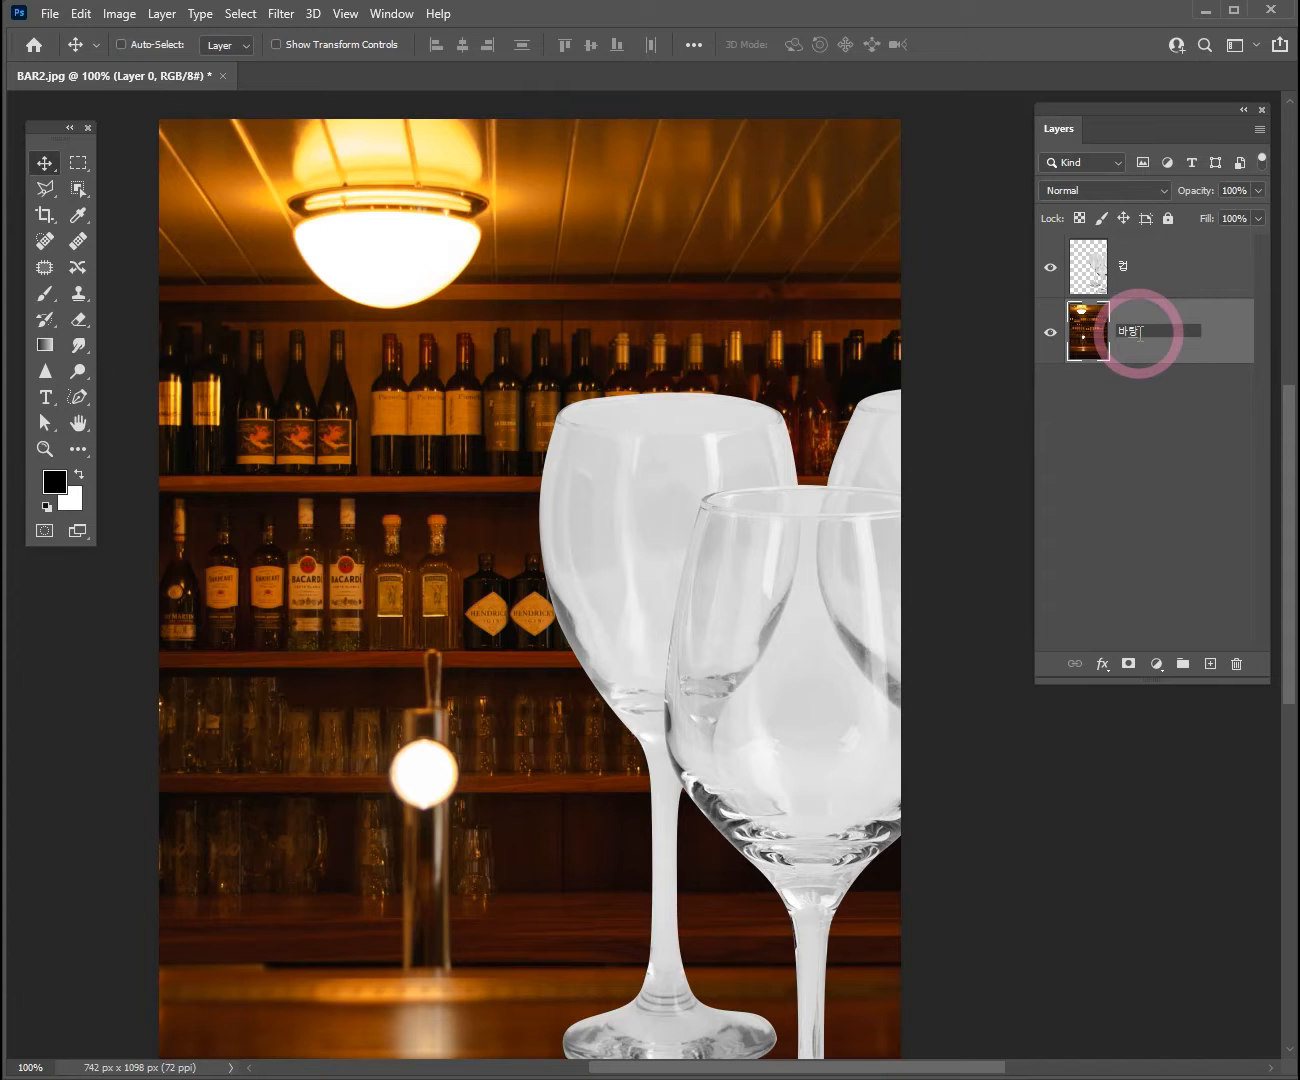
type("ㅏ탕")
key("Return")
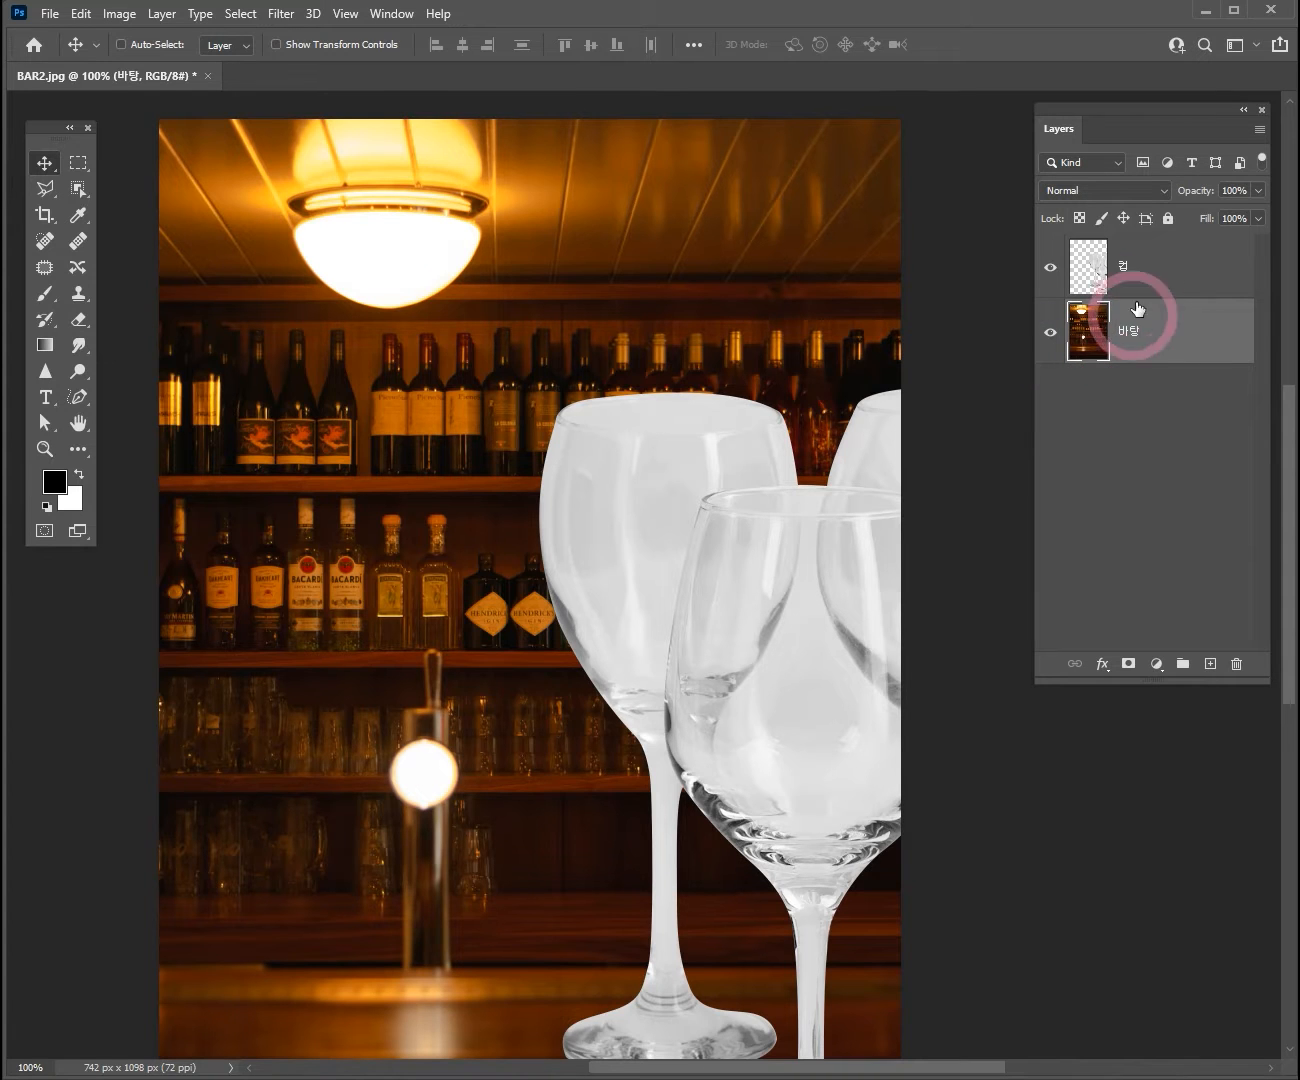
Step: Move the glasses on the 컵 layer toward the middle of the bar image and enable Auto-Select for the Move tool
left_click(684, 543, "ctrl+alt")
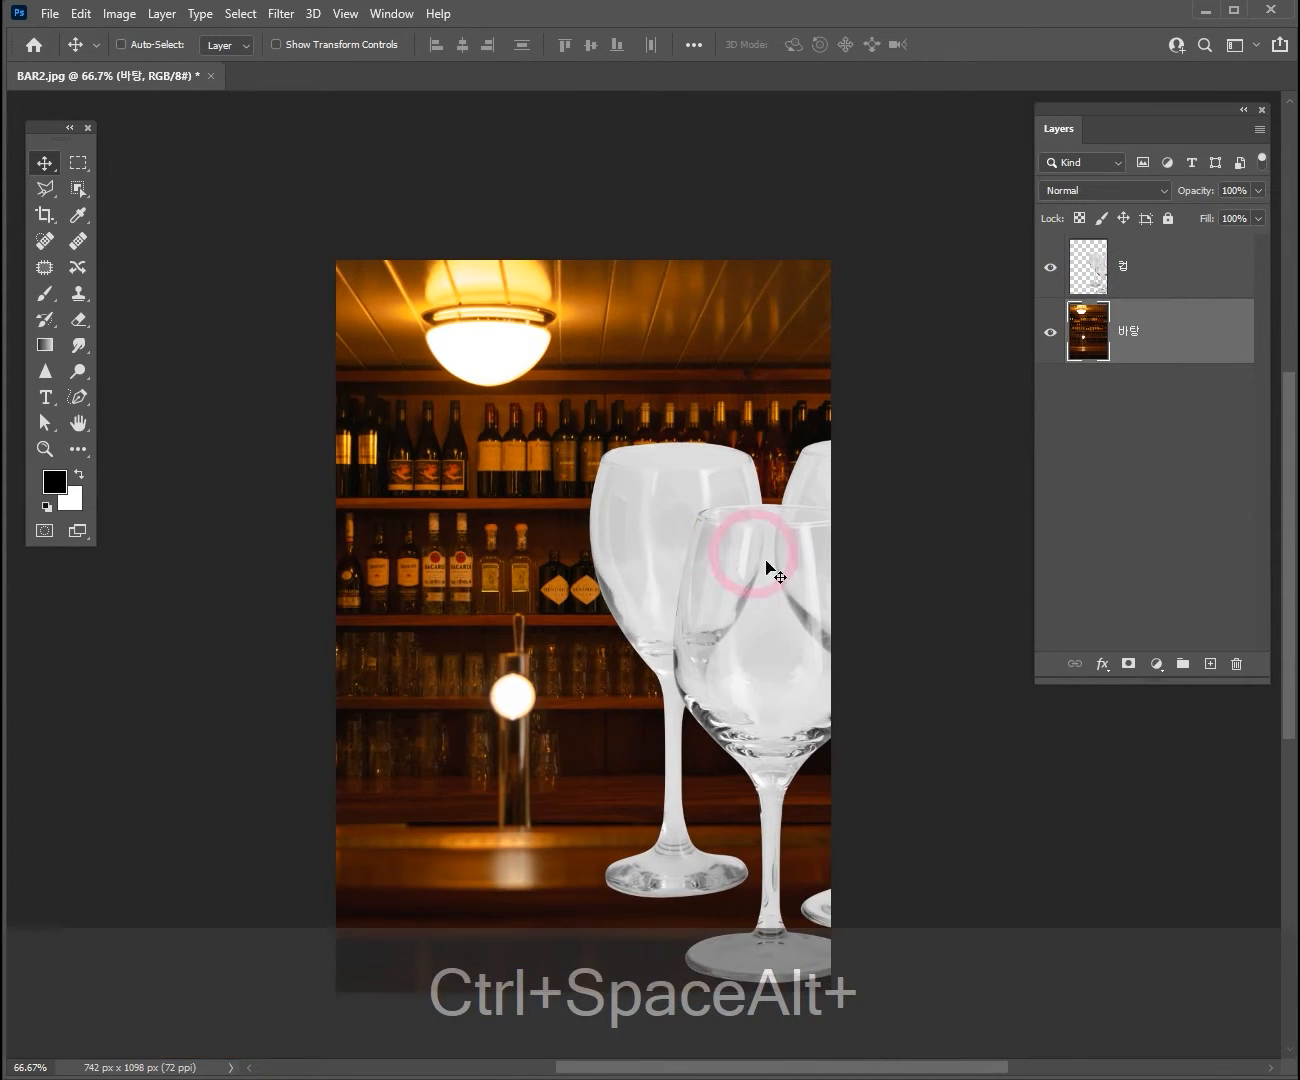
left_click_drag(772, 569, 592, 450)
left_click(1121, 286)
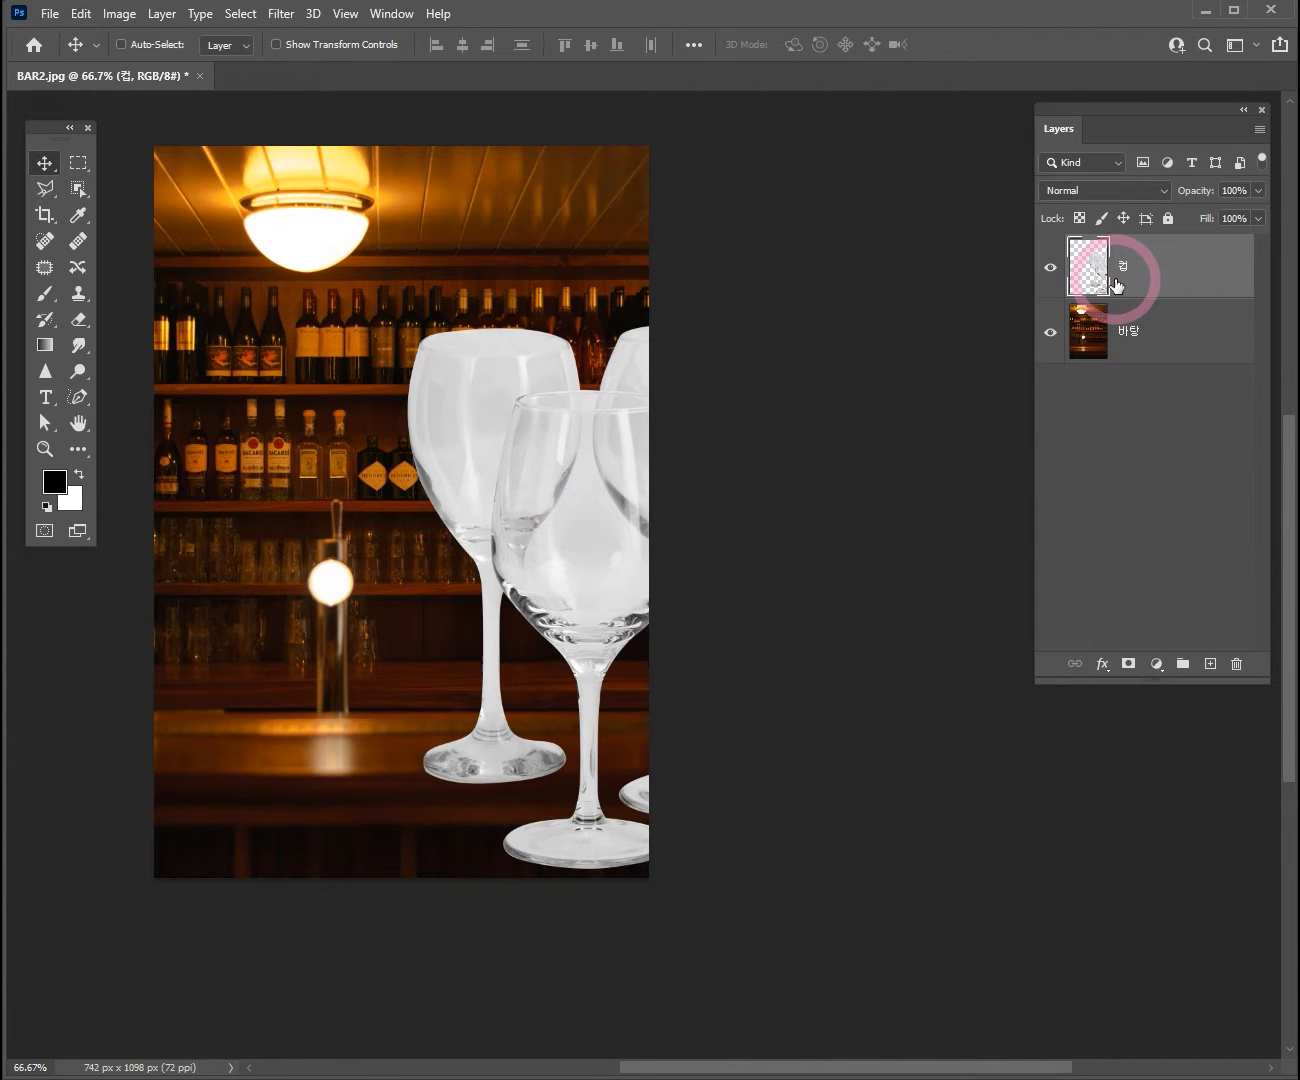
left_click_drag(602, 476, 472, 453)
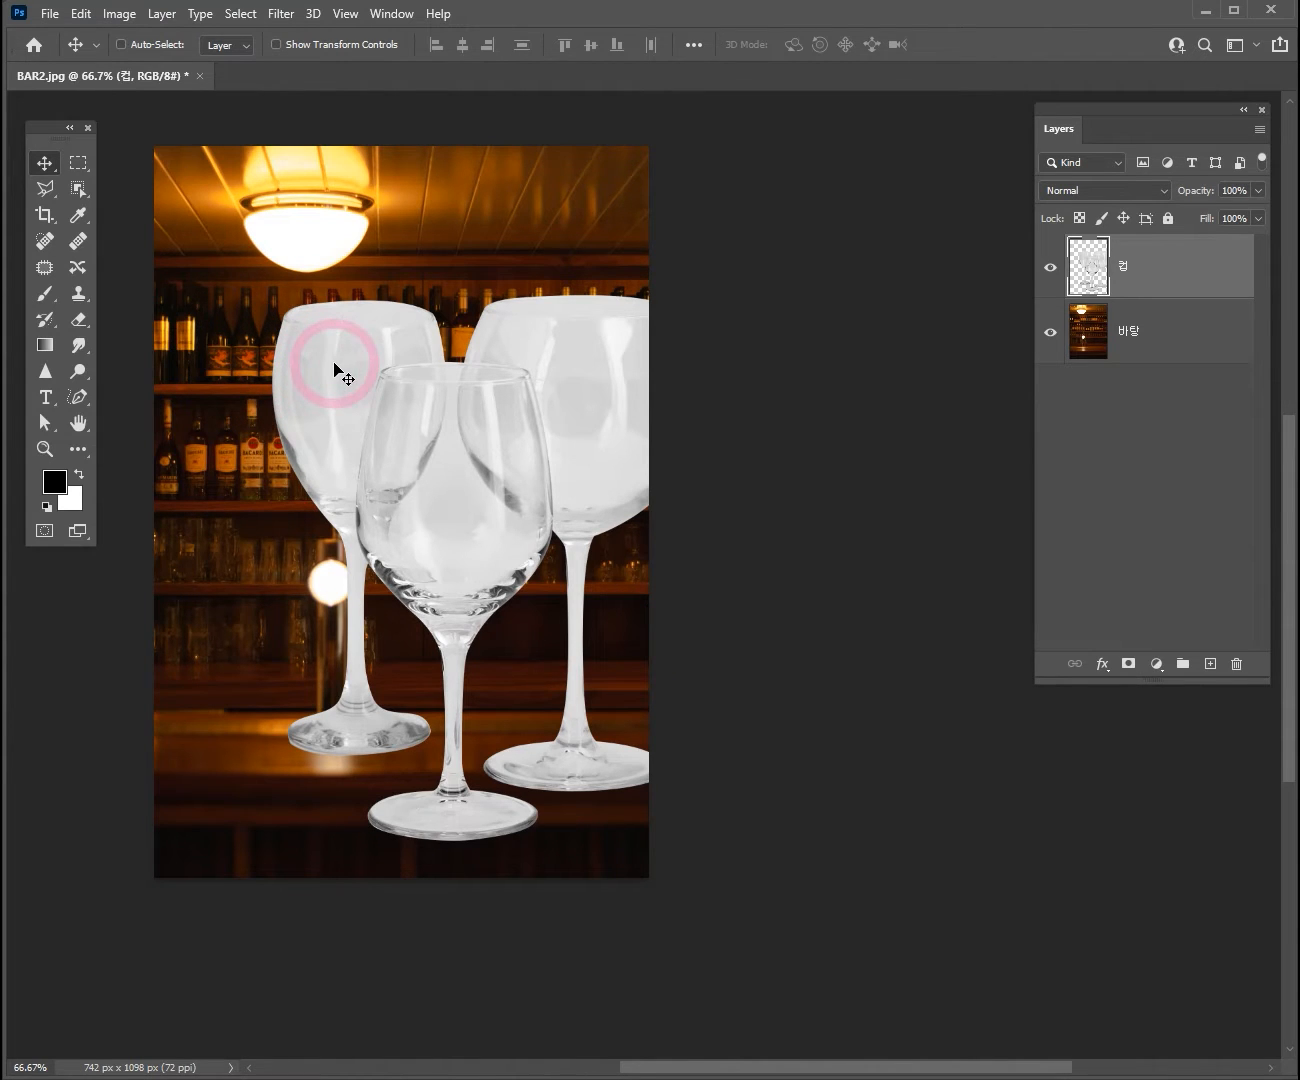
left_click(122, 44)
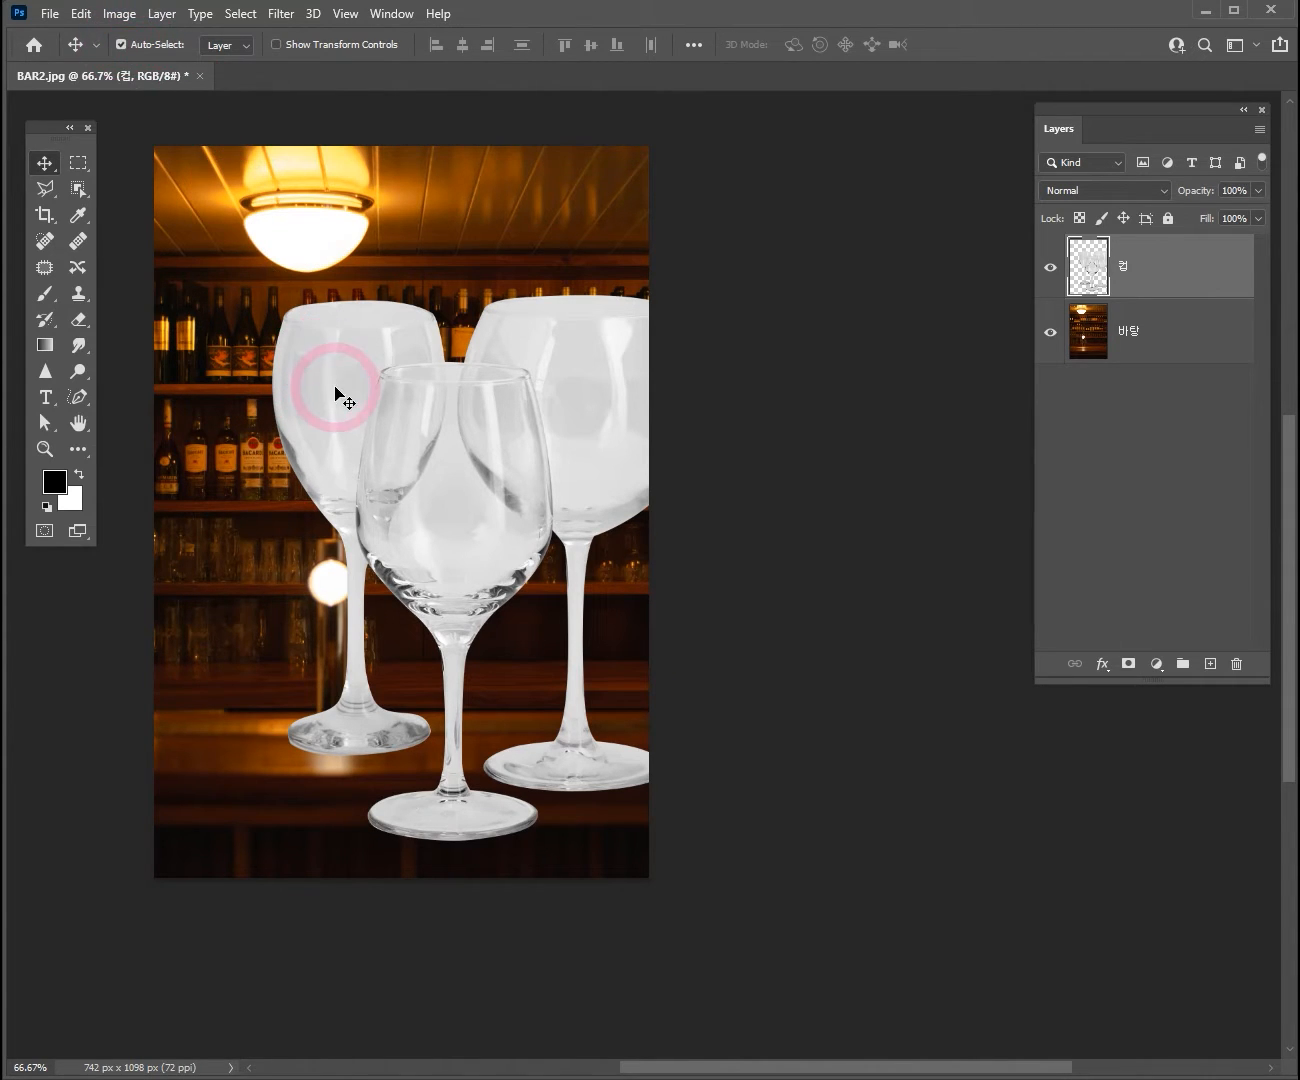
Step: Move the glasses slightly, try moving the bar background down with Auto-Select on, and undo the background move
mouse_move(327, 375)
left_mouse_down()
mouse_move(368, 367)
mouse_move(347, 398)
left_mouse_up()
left_click_drag(195, 334, 196, 418)
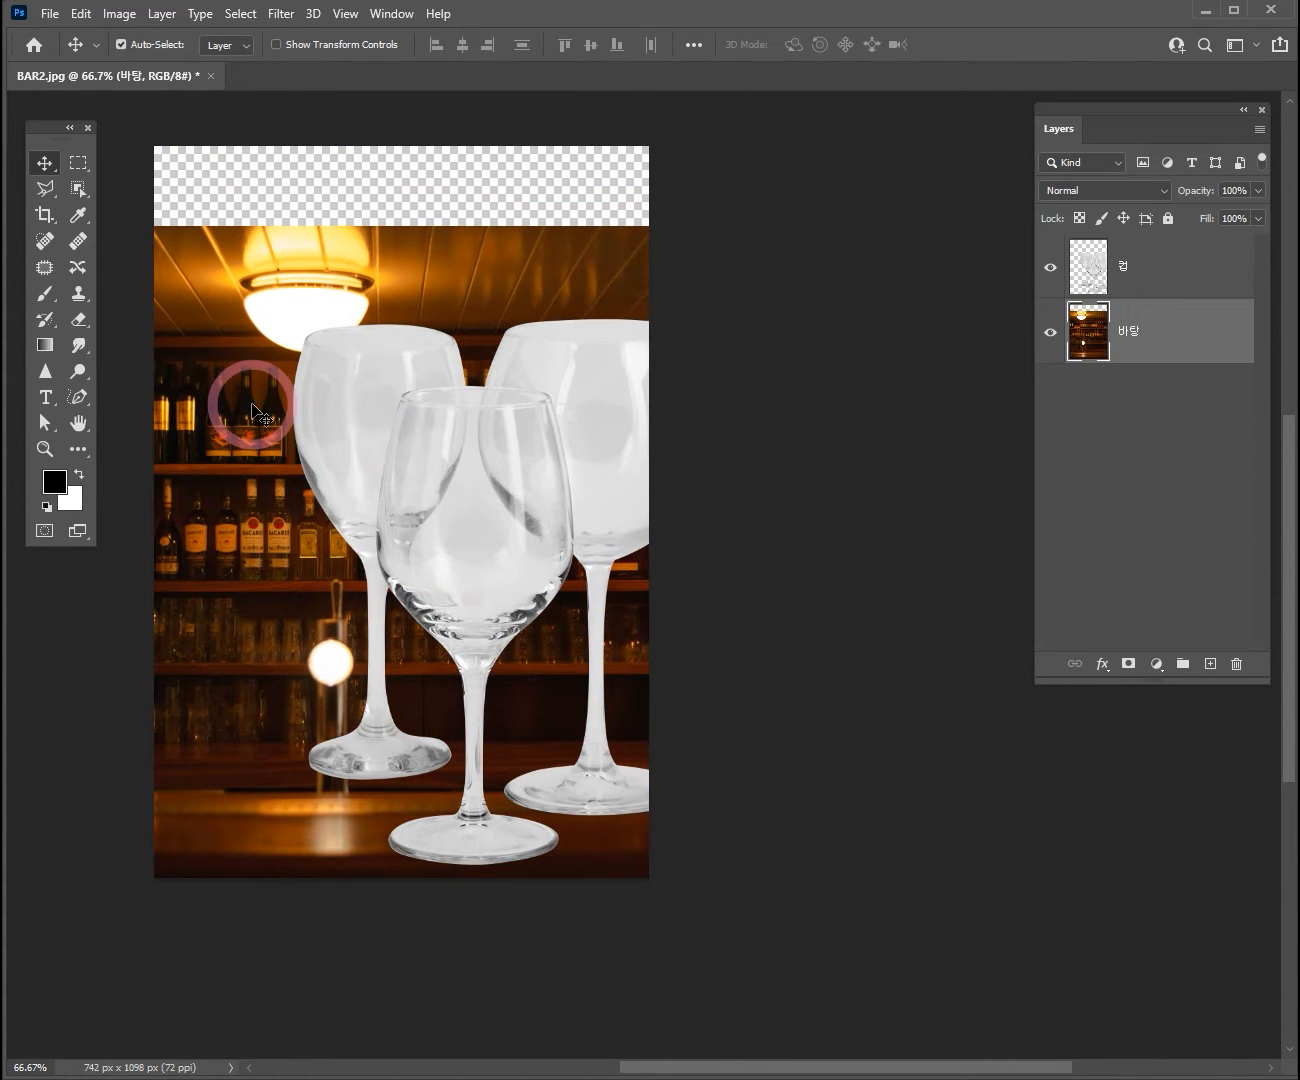
key("ctrl+z")
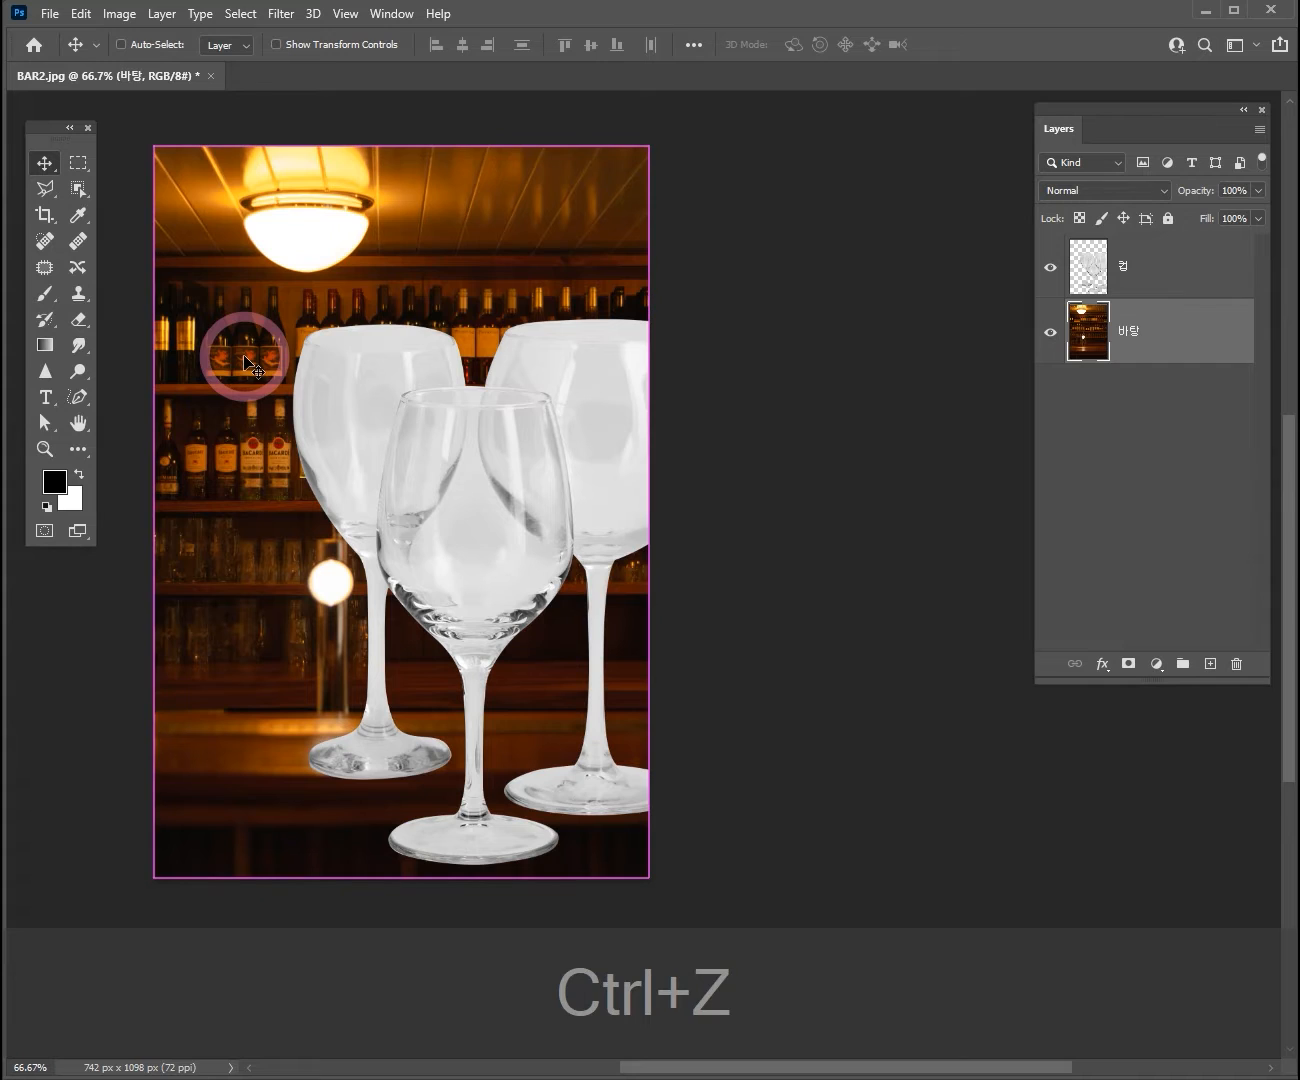
Step: Disable Auto-Select for the Move tool and move the 컵 layer so all three glass bowls fit within the bar image's width
left_click(127, 41)
left_click(170, 48)
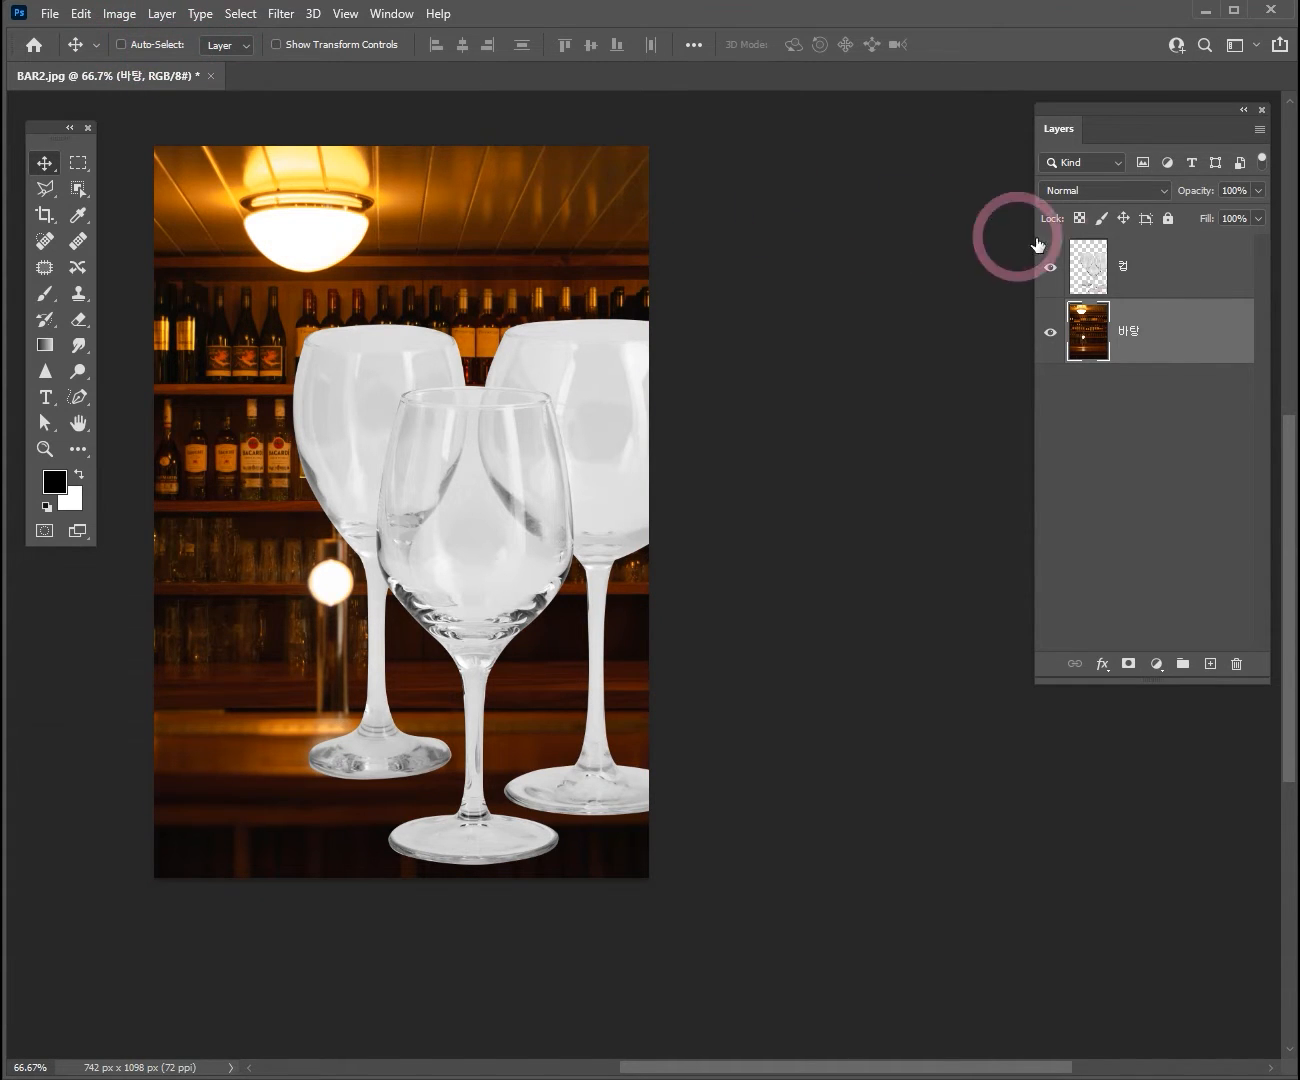
left_click(1143, 267)
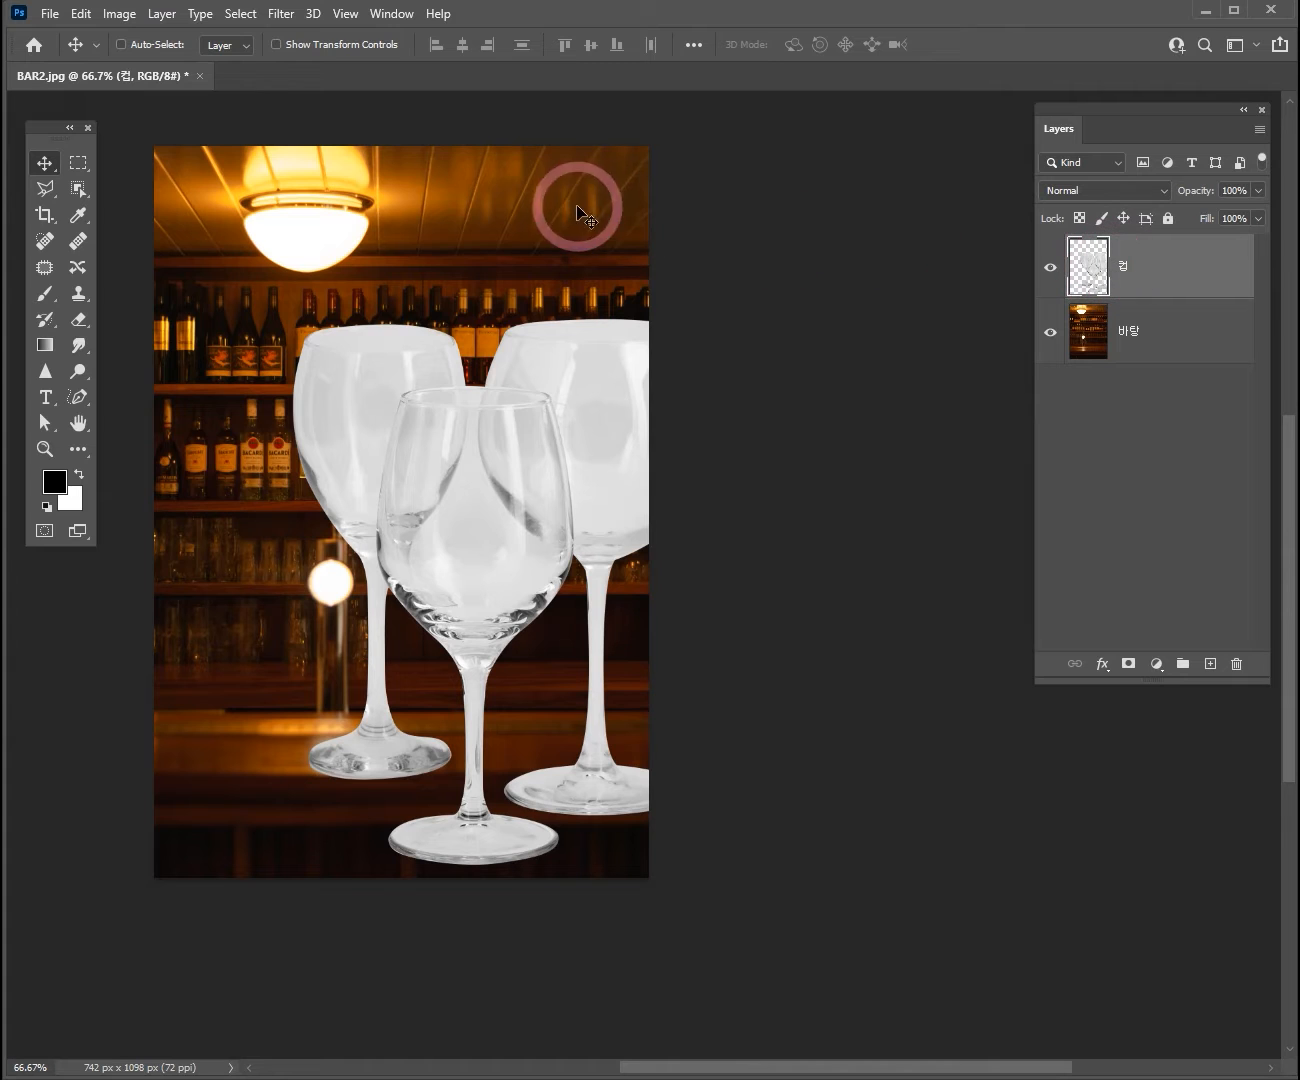
left_click_drag(514, 207, 446, 236)
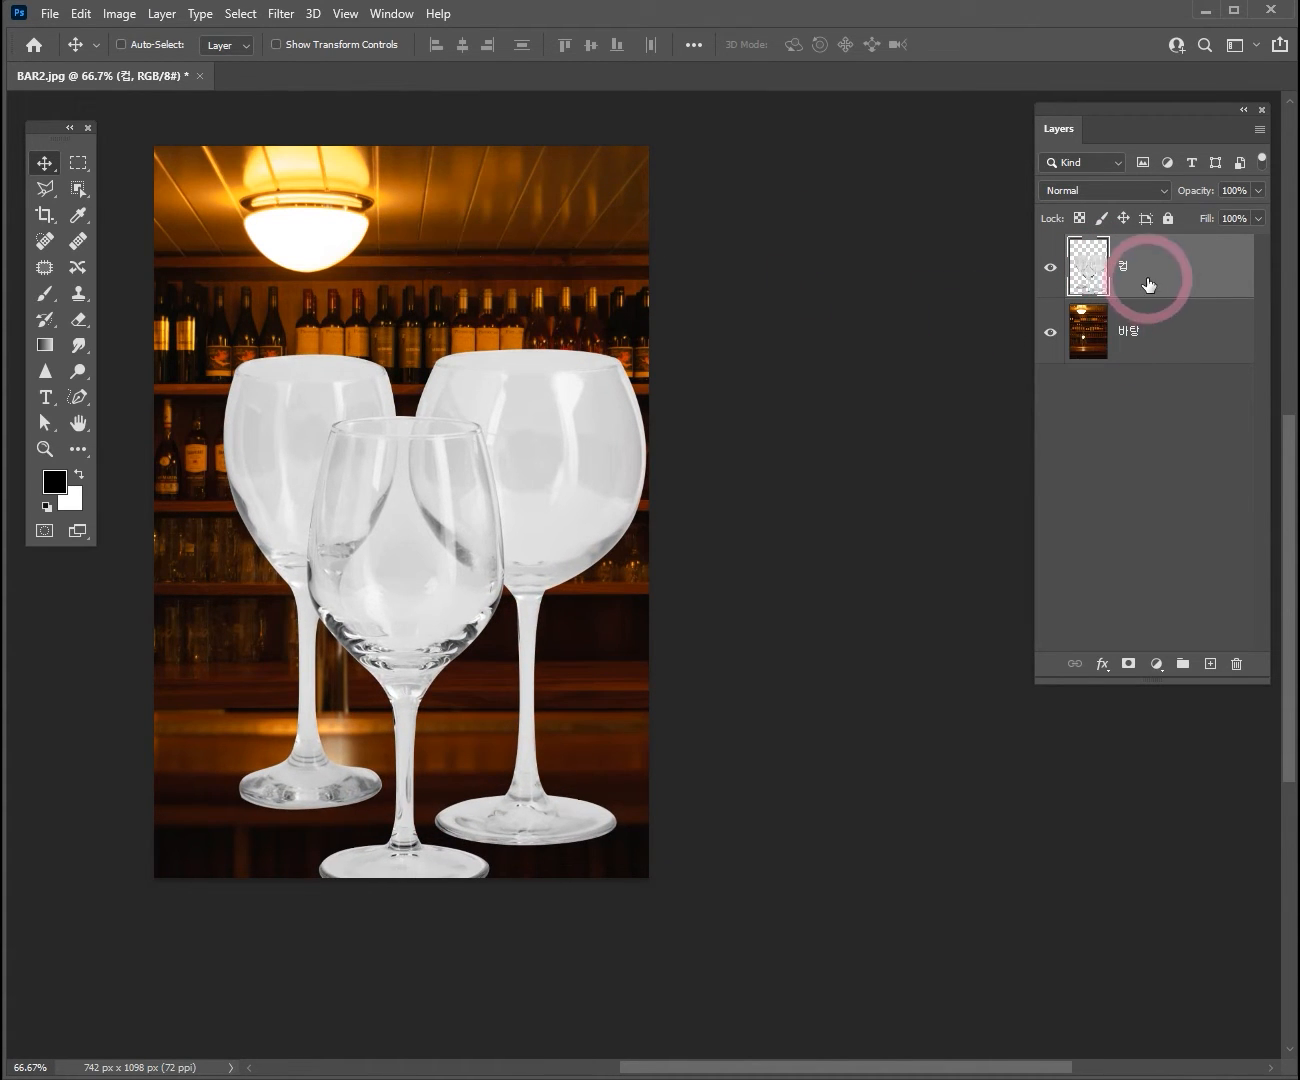
Step: Try moving the 바탕 layer down and to the right without Auto-Select, and undo the move
left_click(1155, 343)
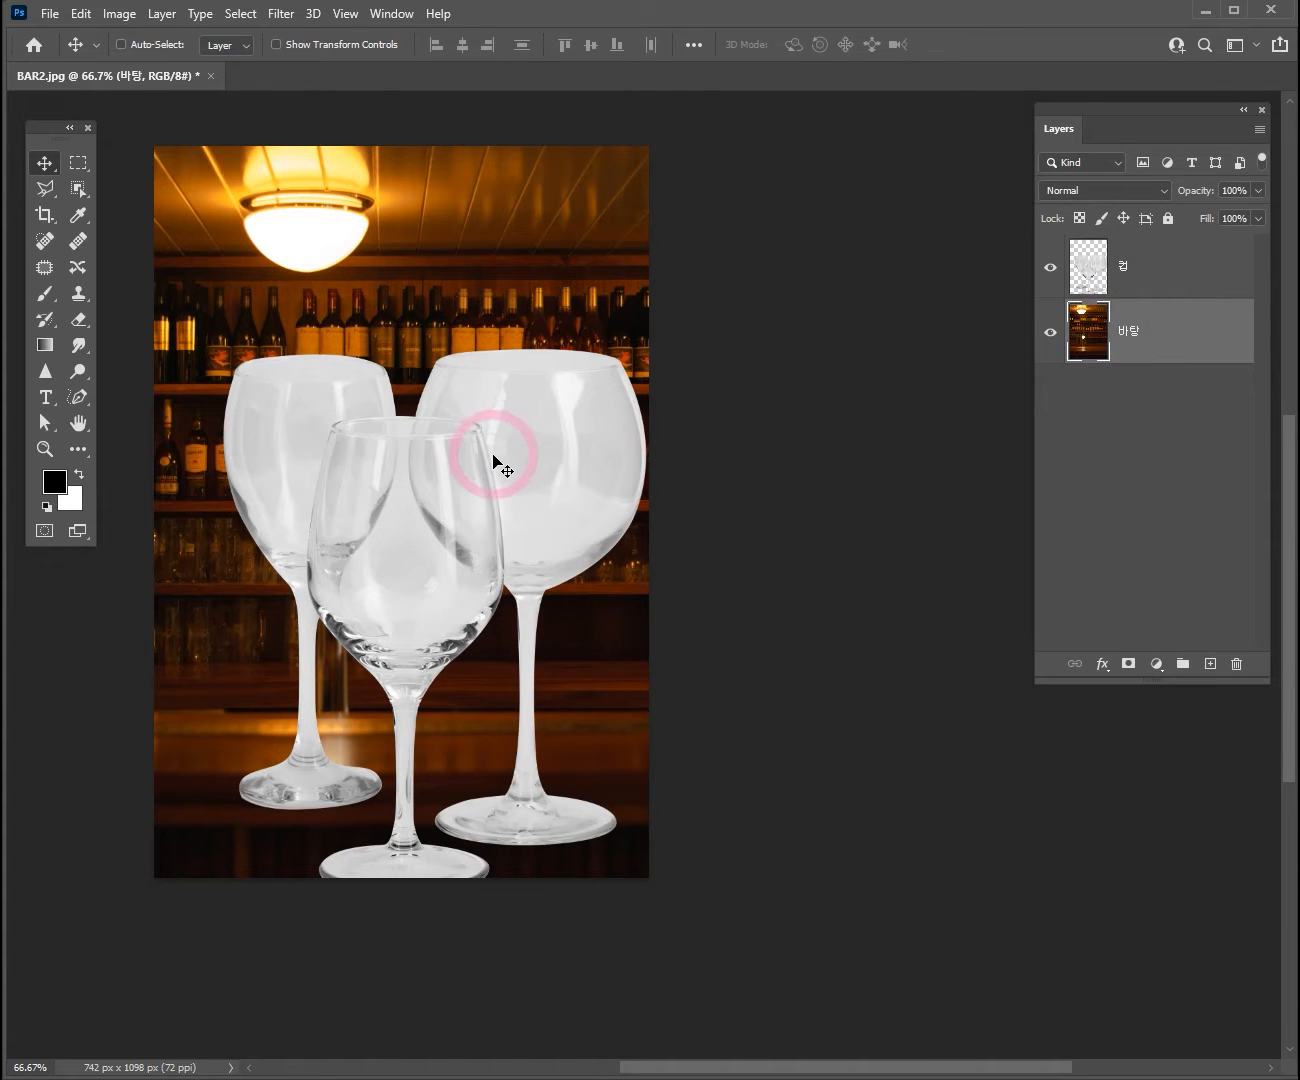
left_click_drag(496, 458, 517, 505)
left_click(1147, 355)
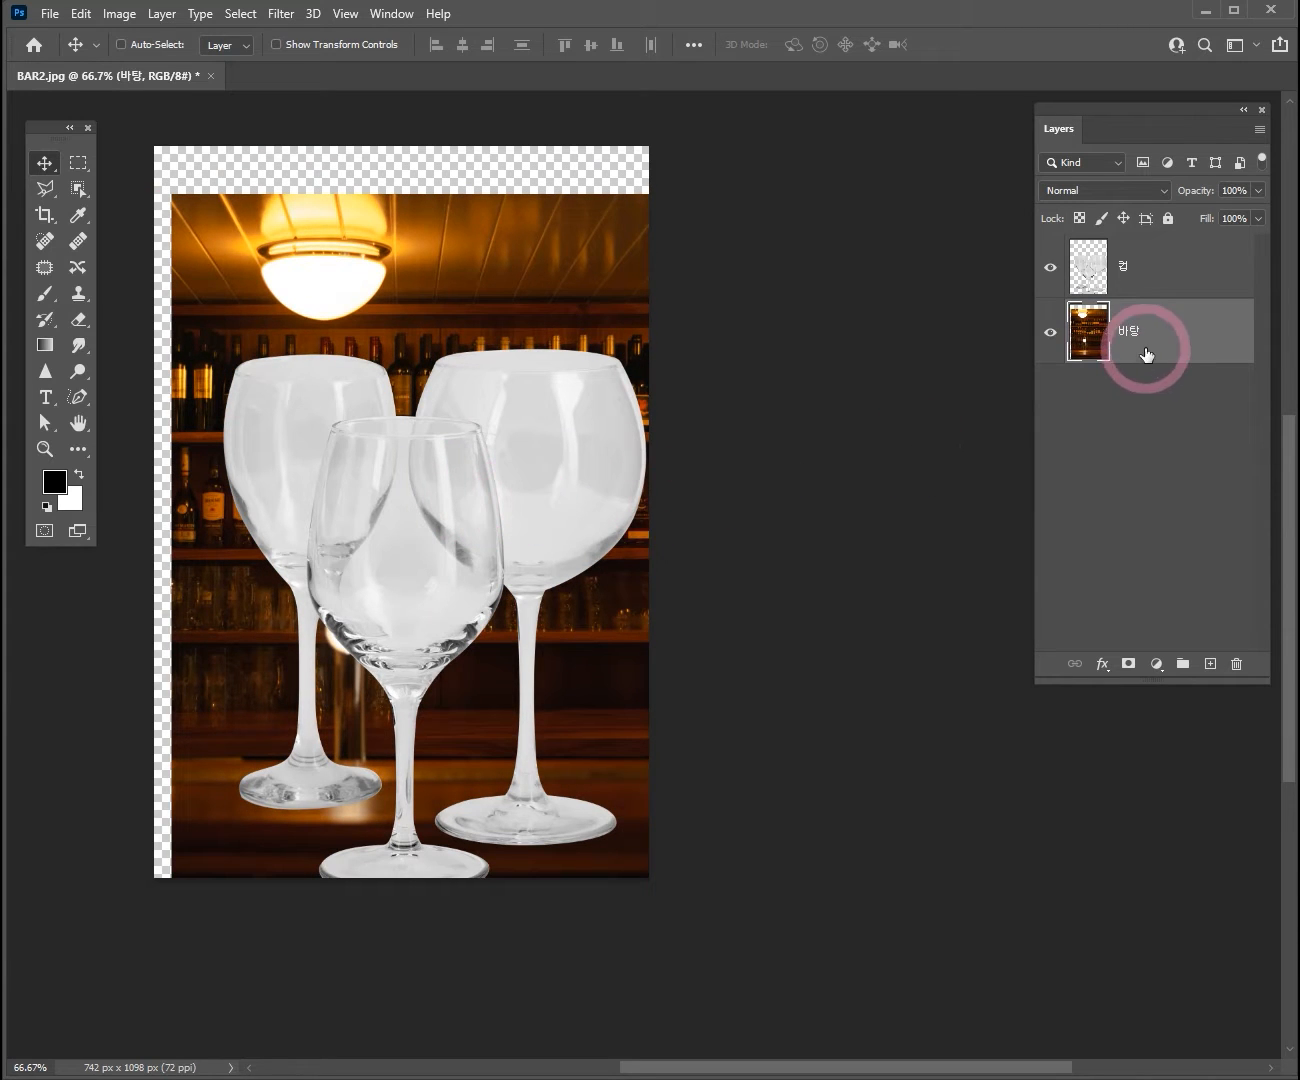
key("ctrl+z")
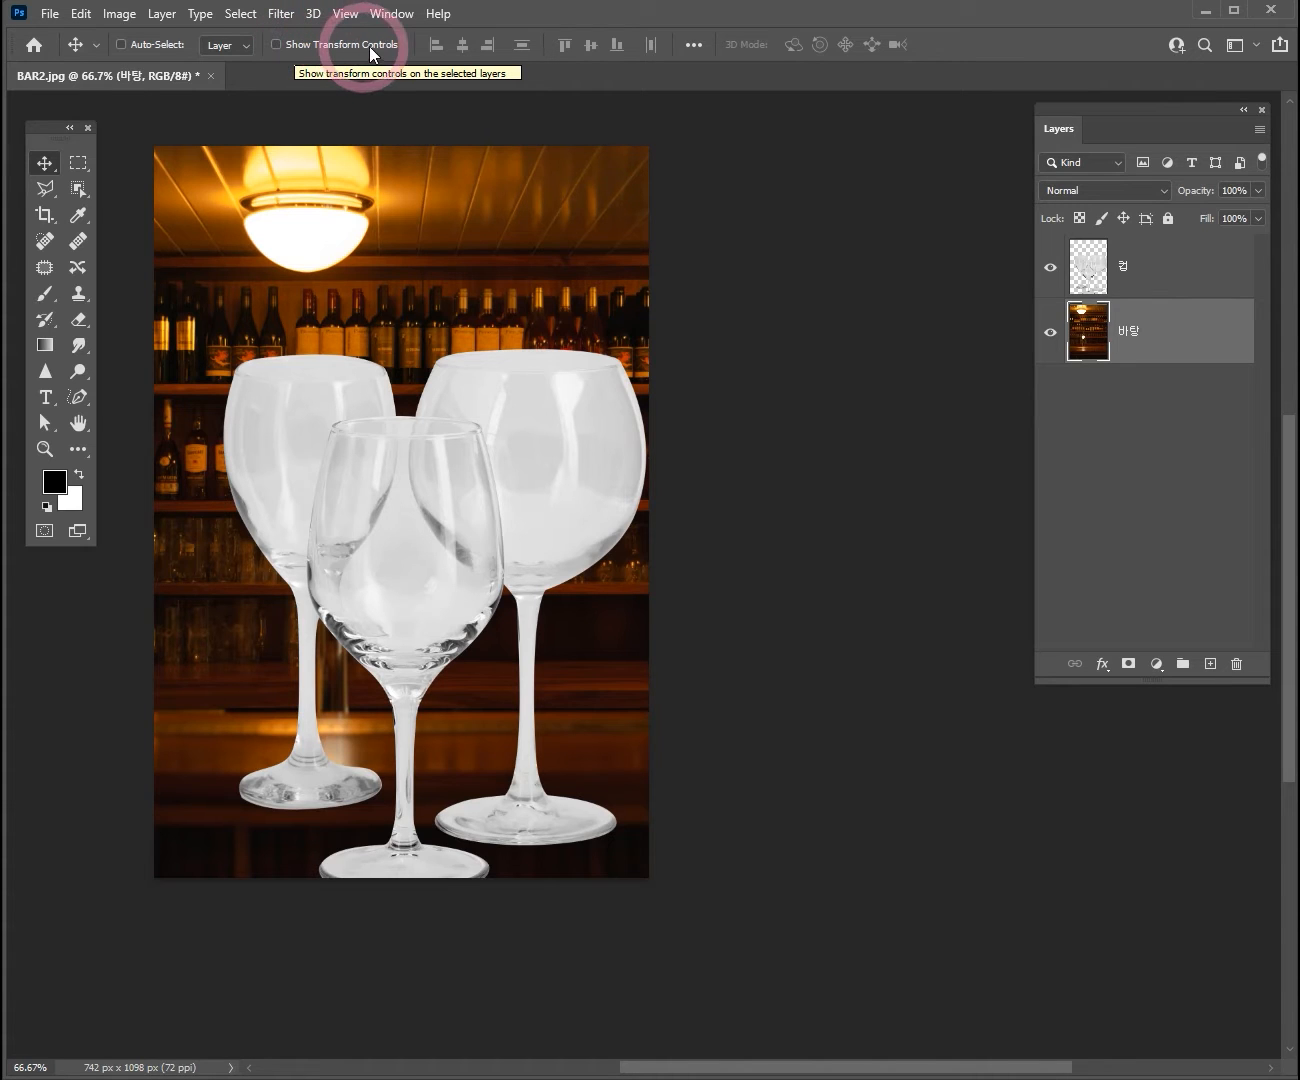
Step: Show the transform controls to examine the bounding boxes of the 바탕 and 컵 layers, and hide the controls again
left_click(278, 44)
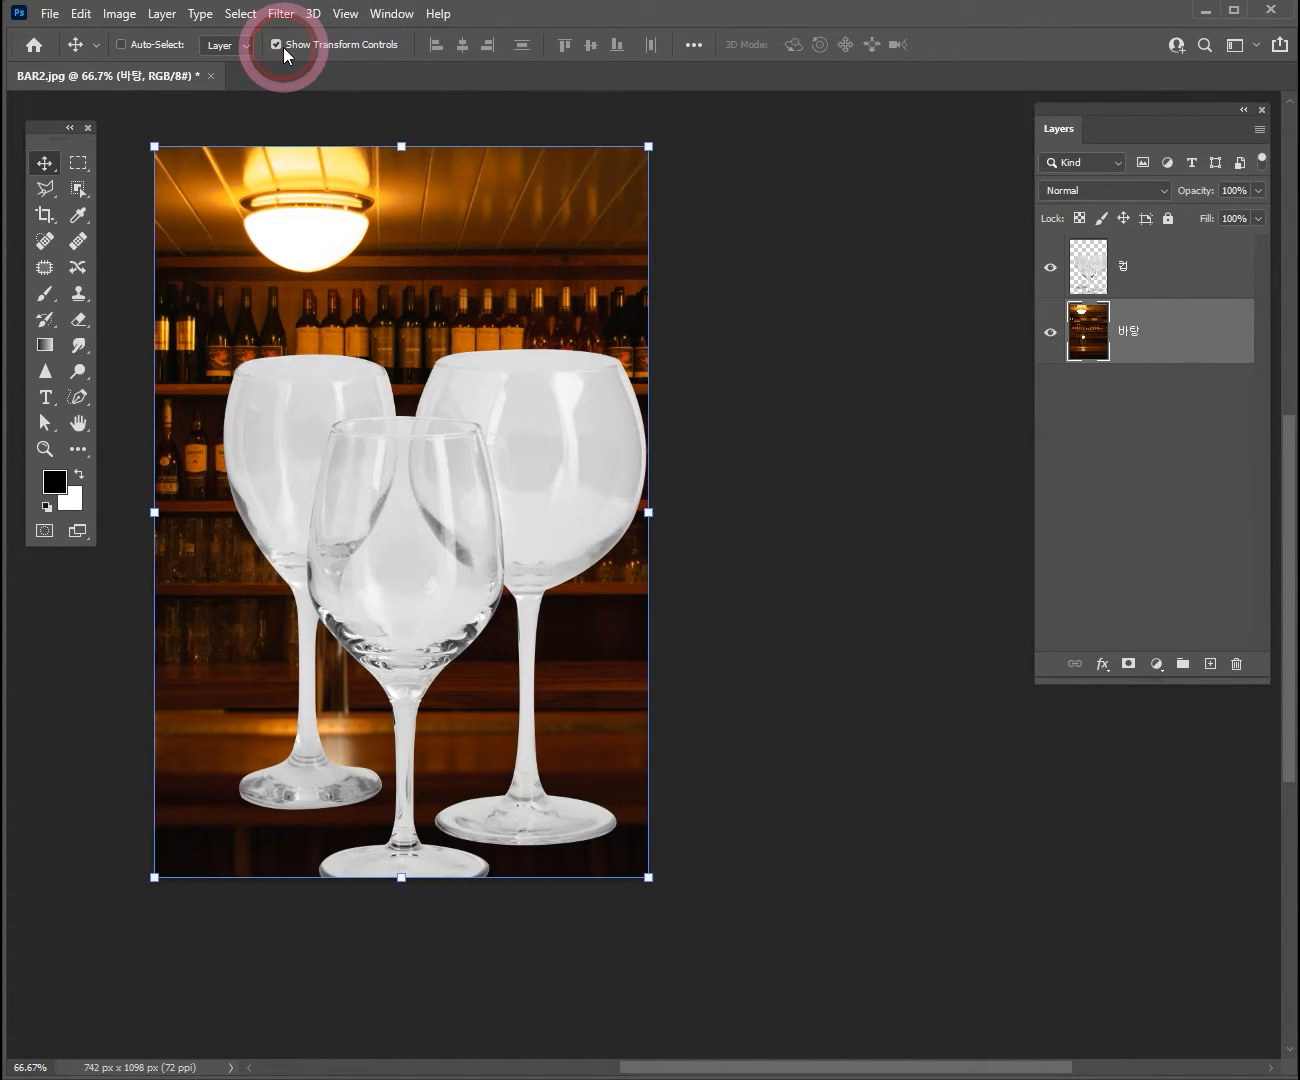
left_click(1145, 267)
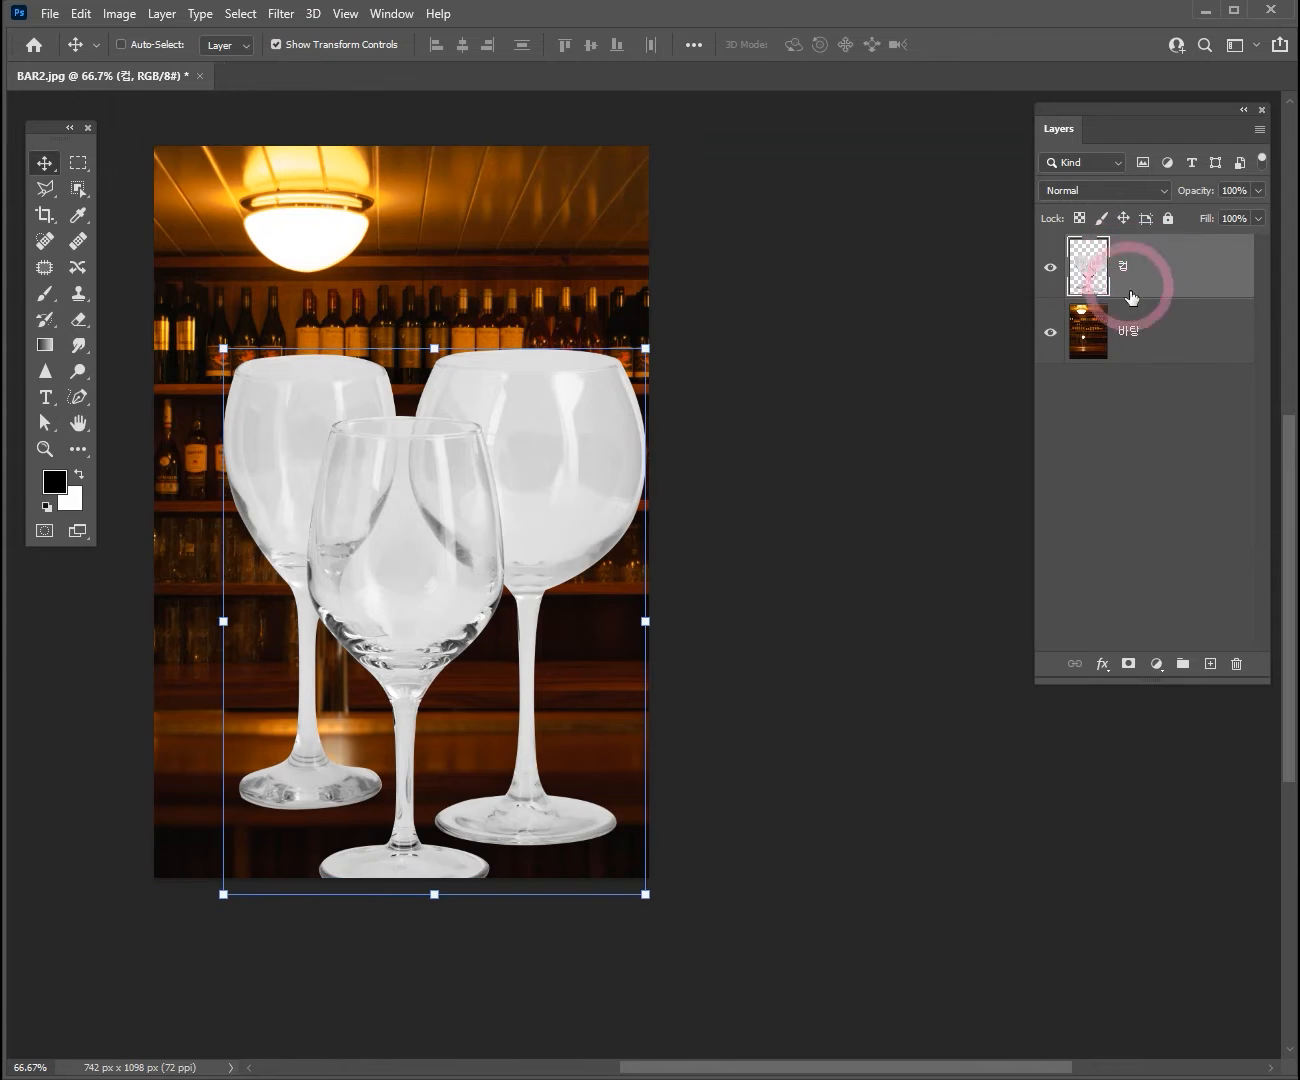
left_click(1148, 302)
left_click(1151, 266)
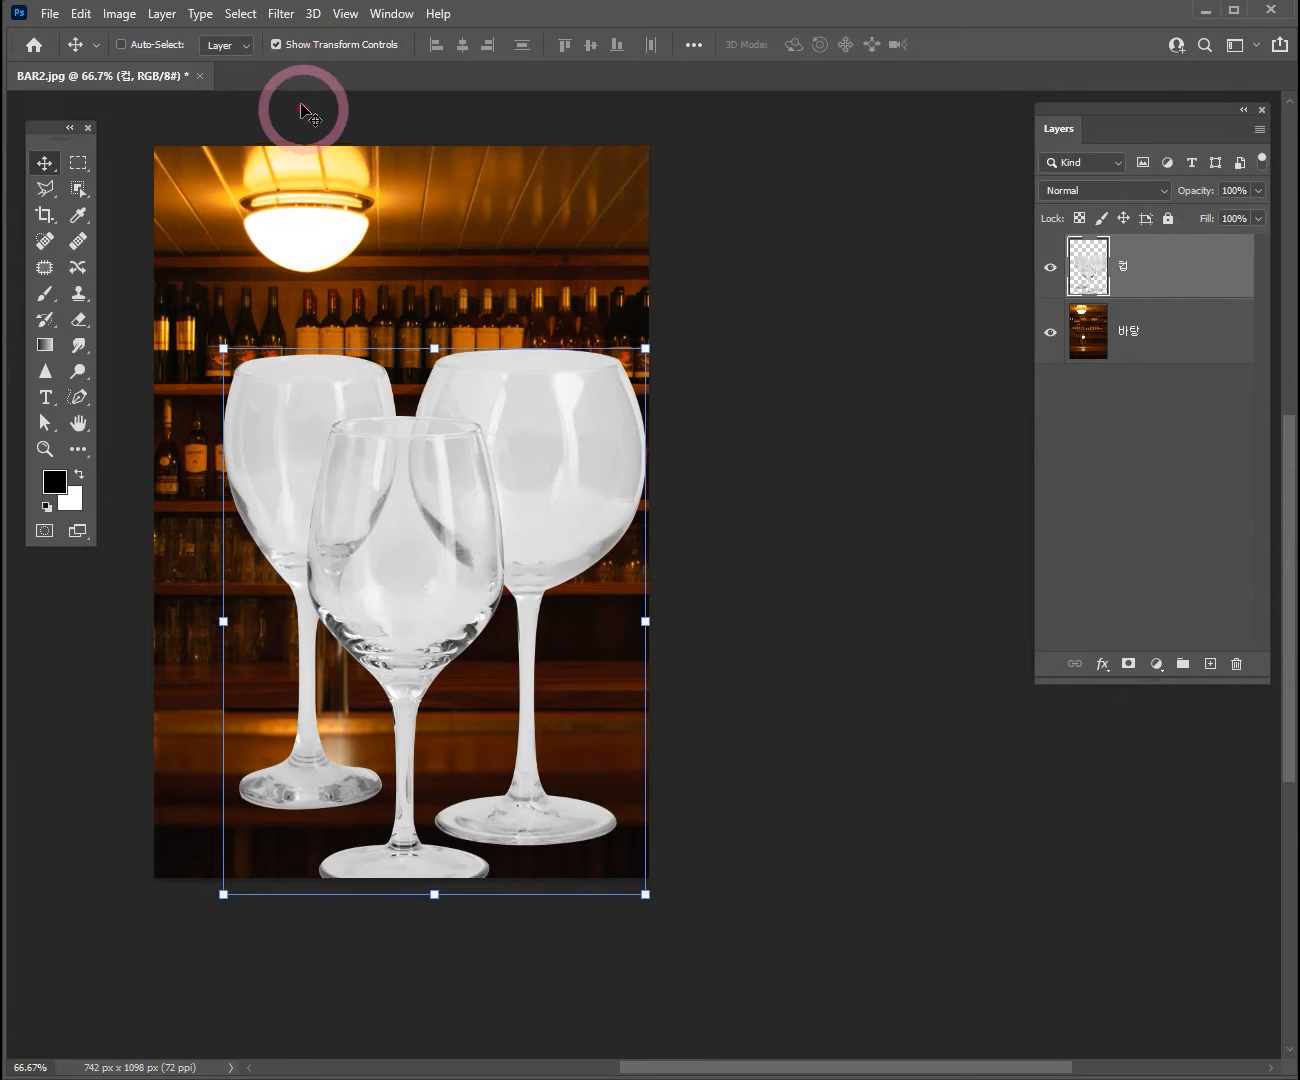
left_click(277, 45)
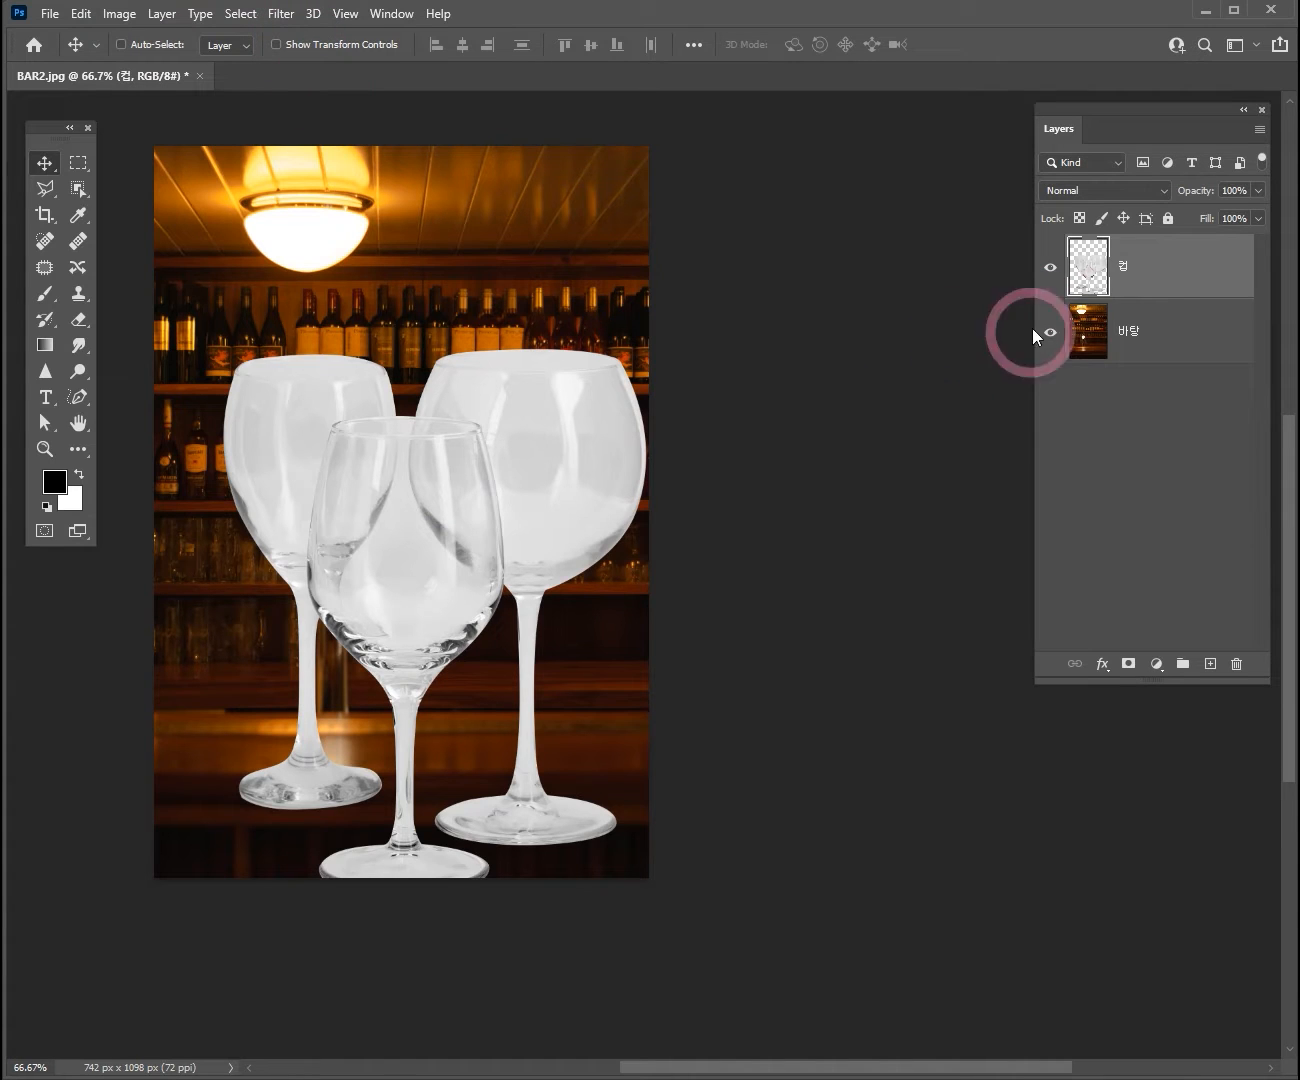
Step: Free Transform the 컵 layer's glasses to about 47% size and place them on the bar counter beside the glowing tap
left_click_drag(487, 330, 571, 346)
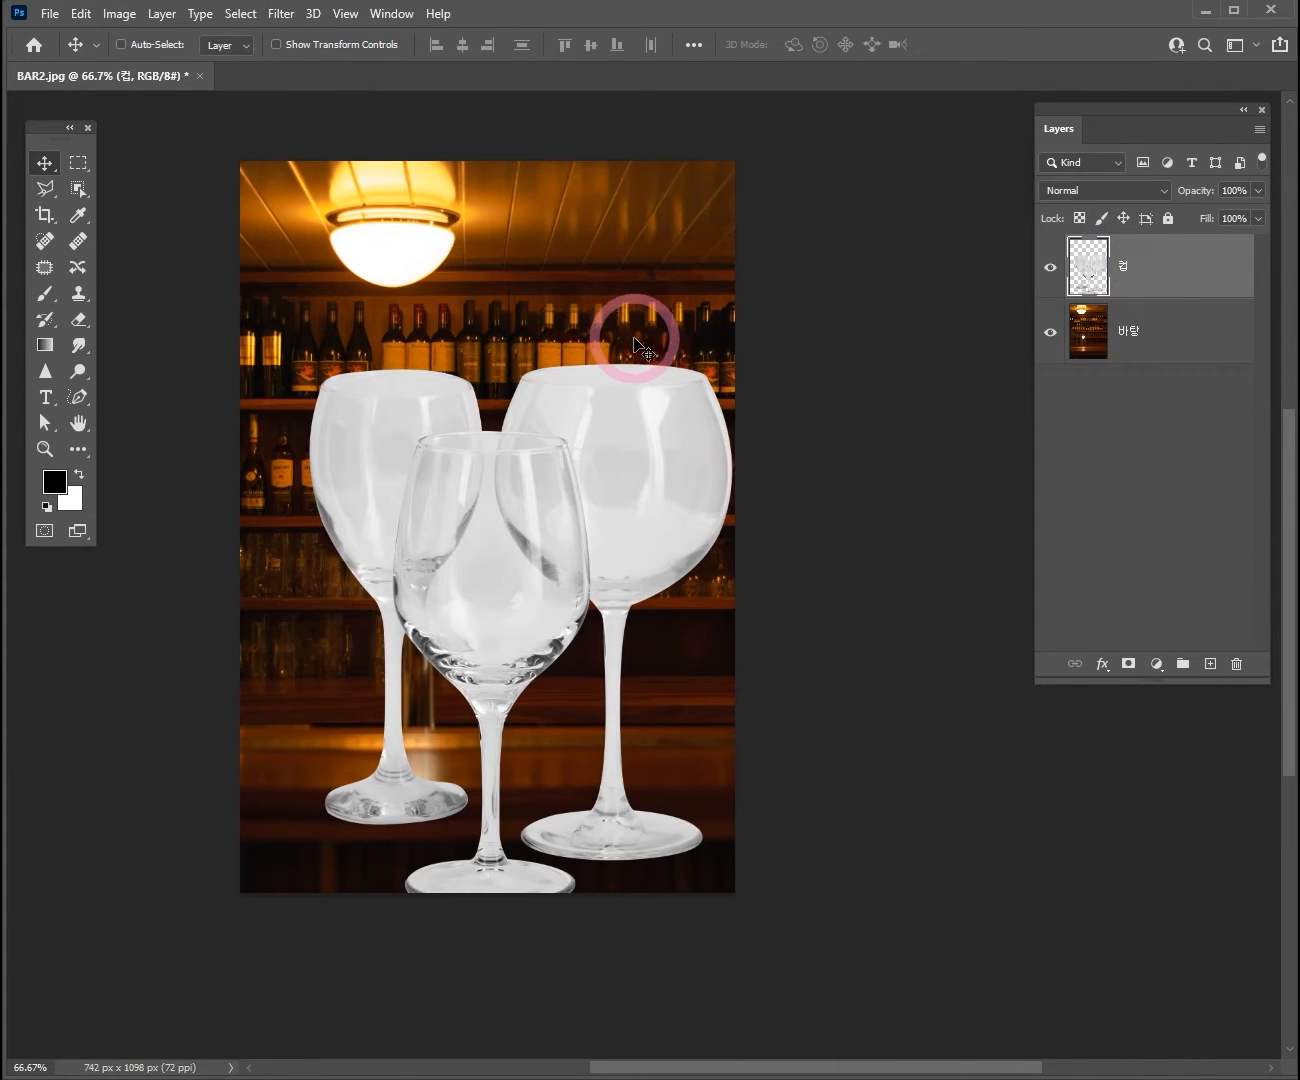
key("ctrl")
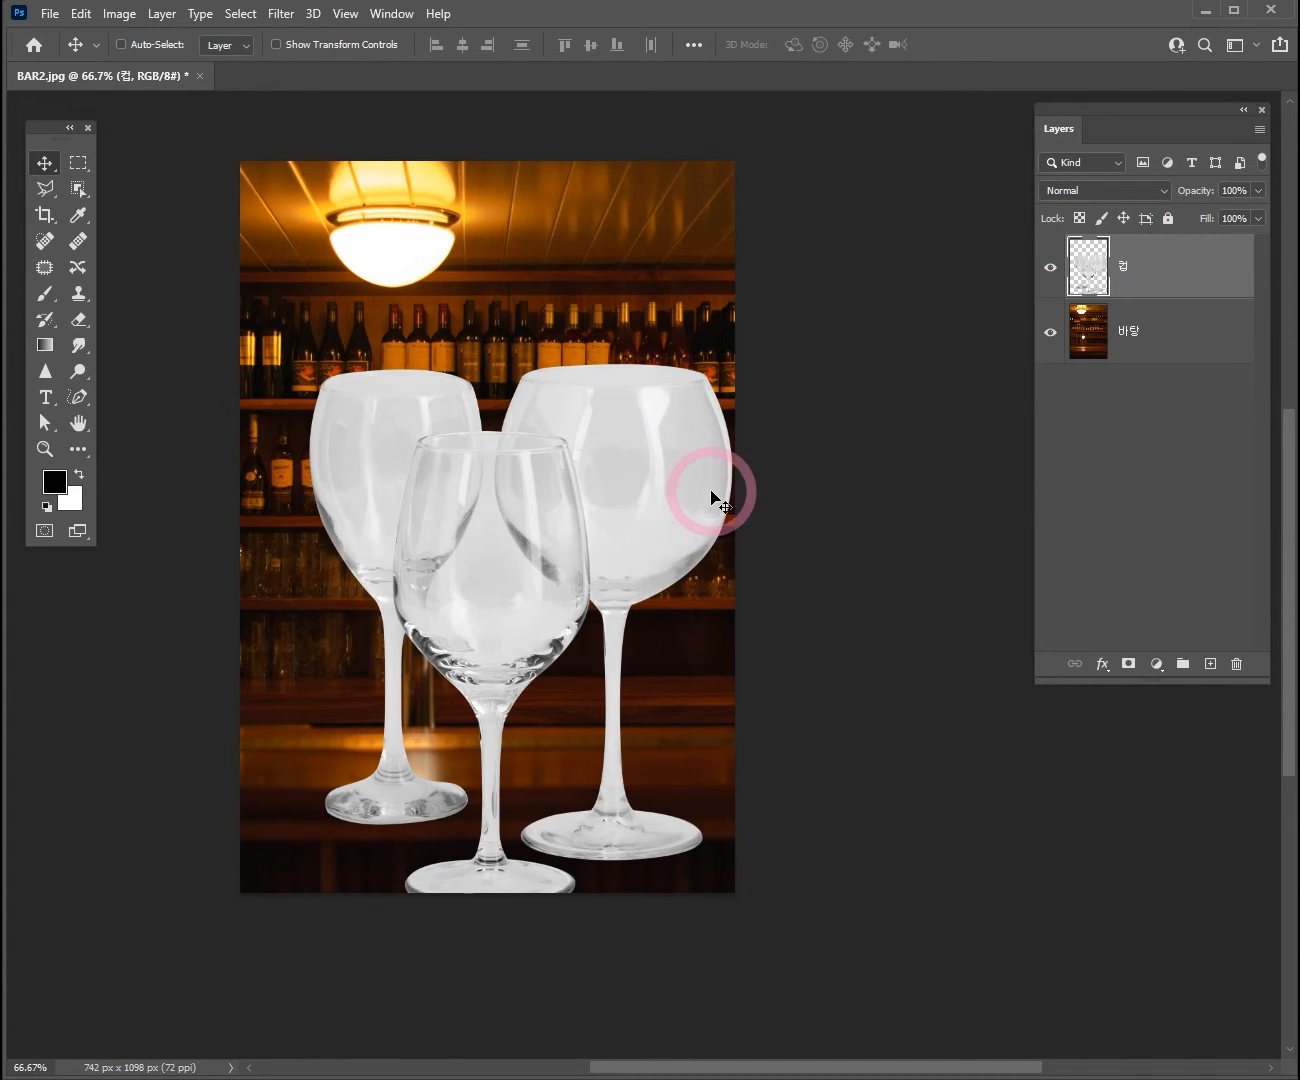
key("ctrl+t")
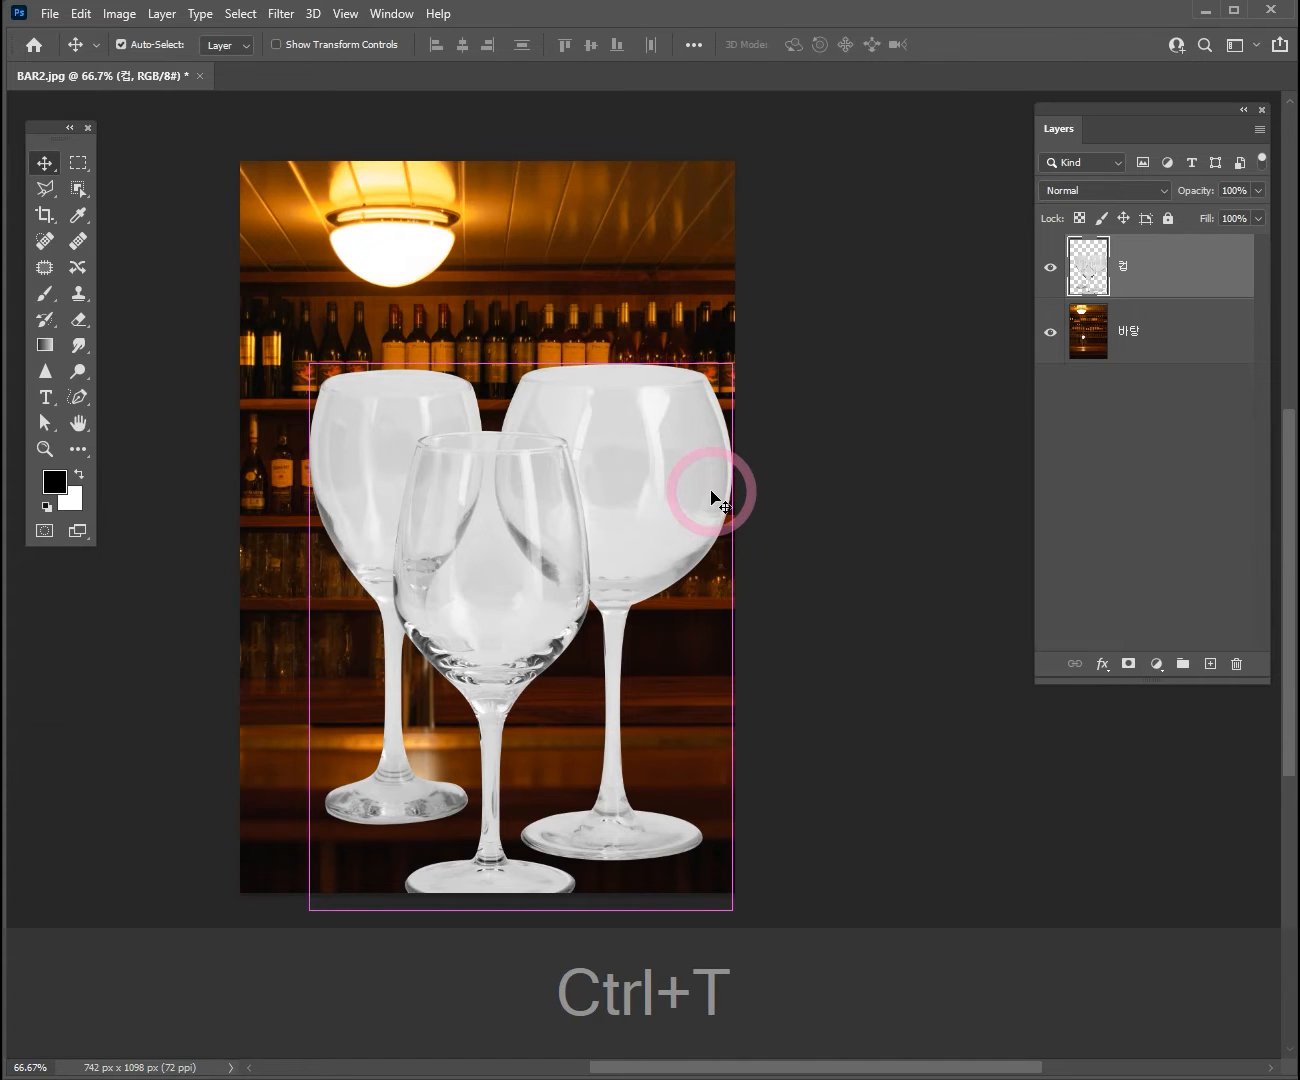
left_click_drag(624, 479, 618, 389)
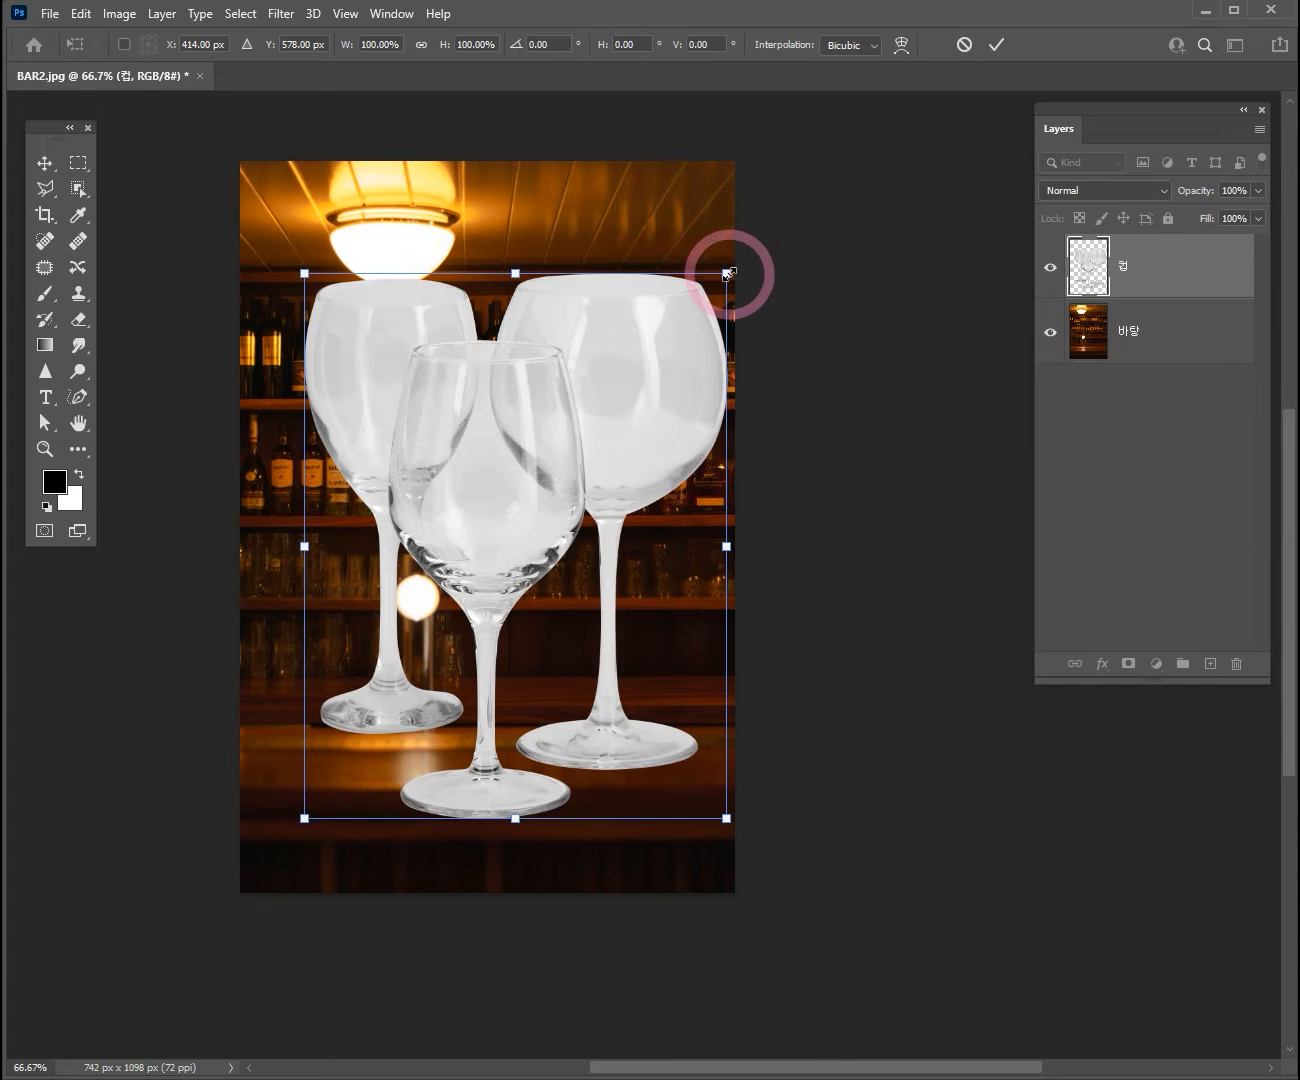
left_click_drag(727, 274, 510, 593)
left_click_drag(436, 631, 618, 605)
left_click_drag(488, 562, 473, 544)
mouse_move(546, 601)
left_mouse_down()
mouse_move(391, 421)
mouse_move(560, 532)
mouse_move(531, 596)
left_mouse_up()
left_click_drag(655, 545, 665, 533)
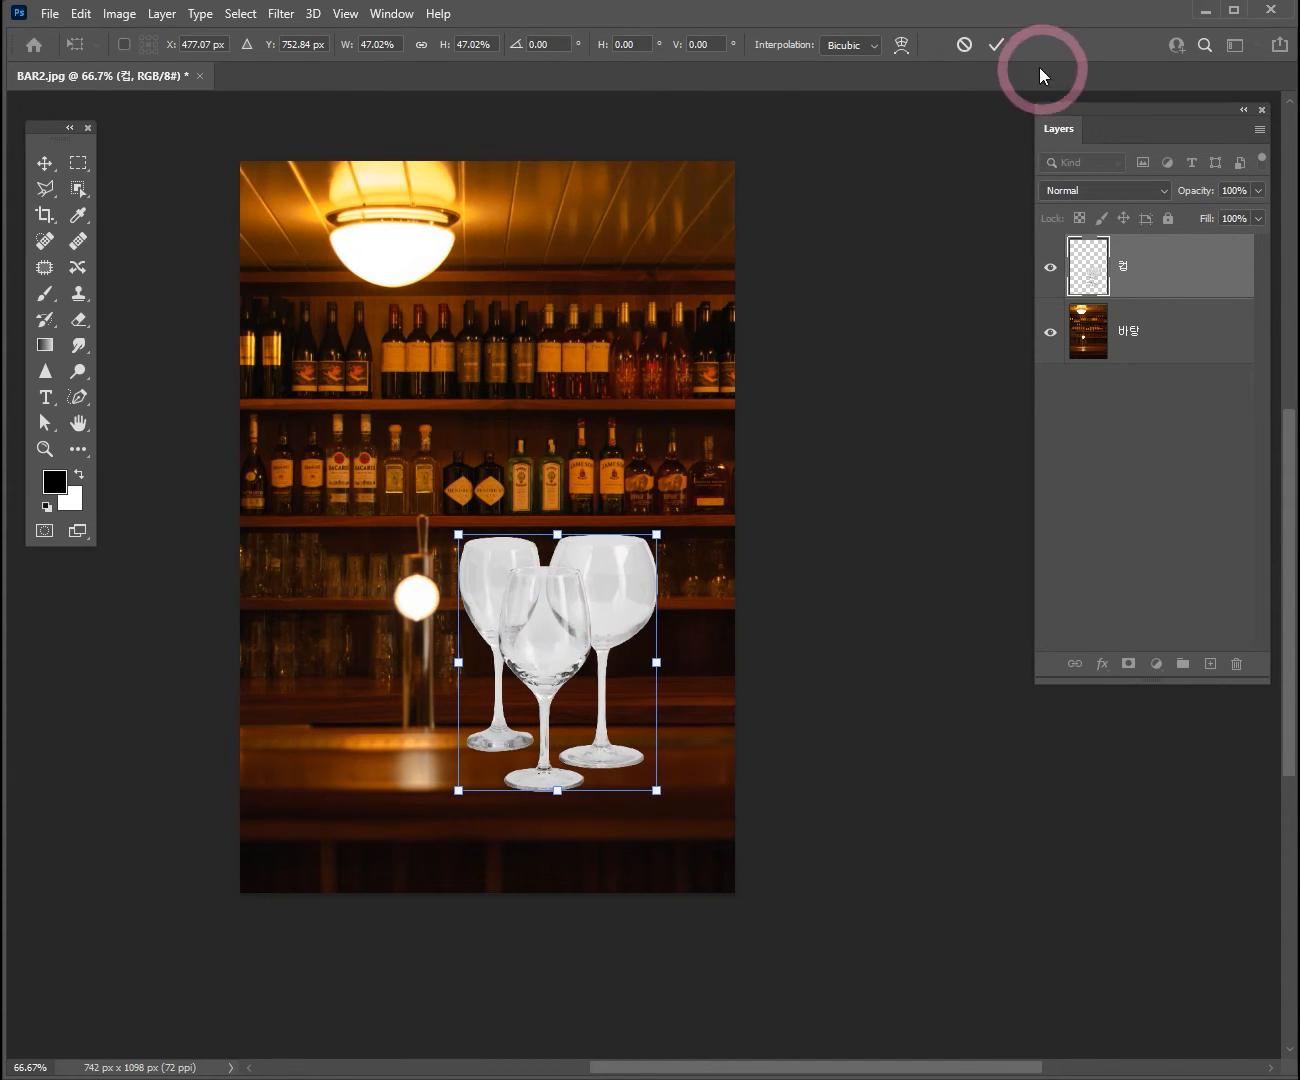
left_click(989, 44)
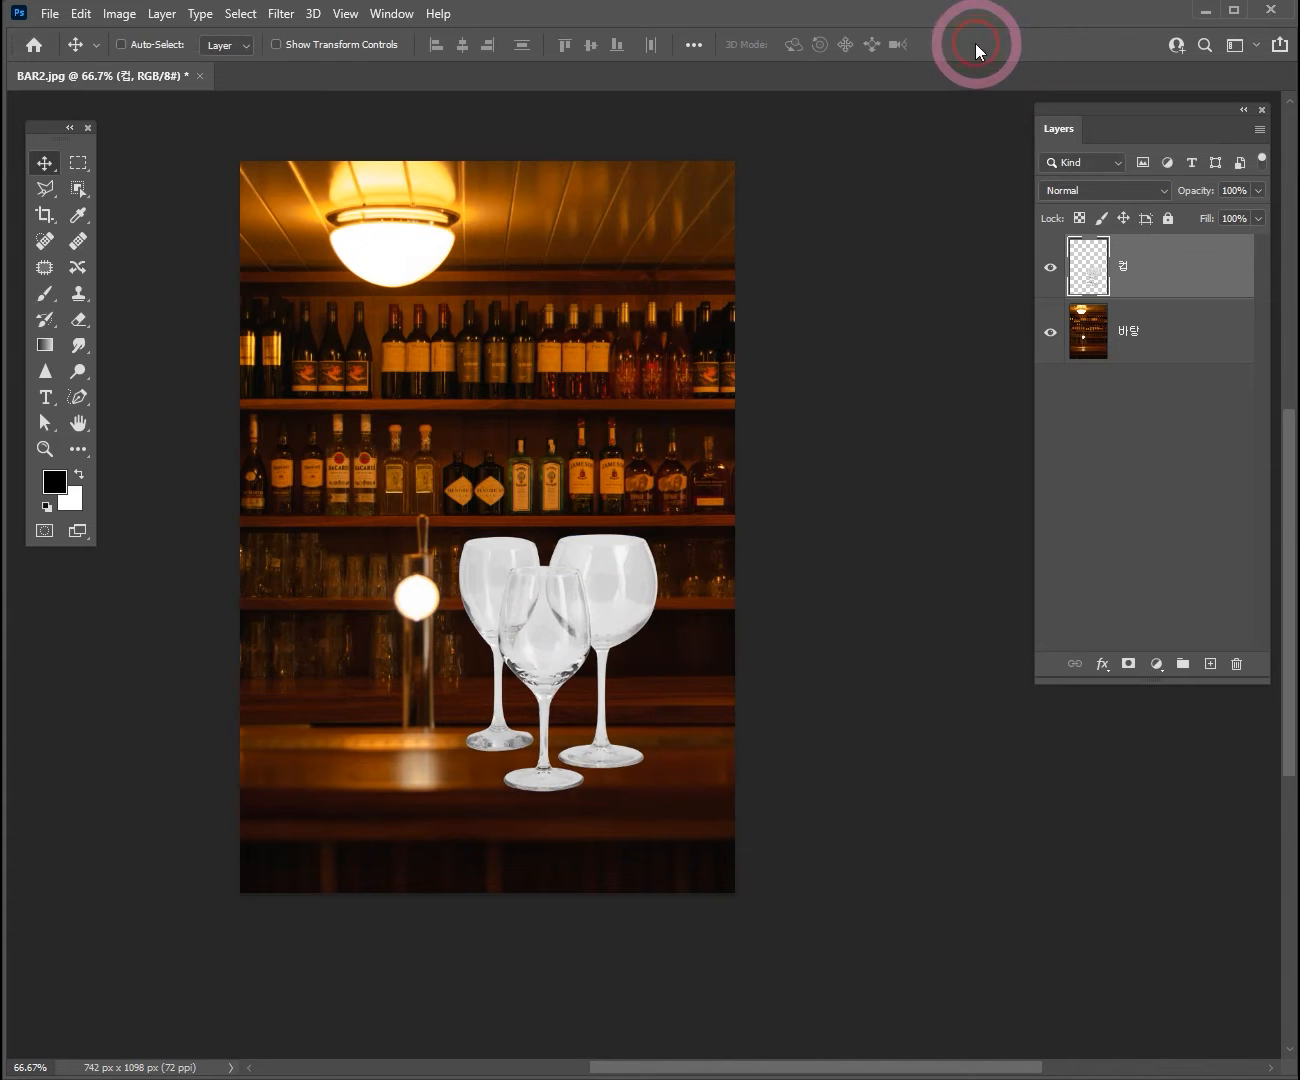
Step: Set the 컵 layer's blend mode to Multiply, previewing other modes such as Linear Dodge (Add) and Divide
key("ctrl+space")
left_click(611, 636)
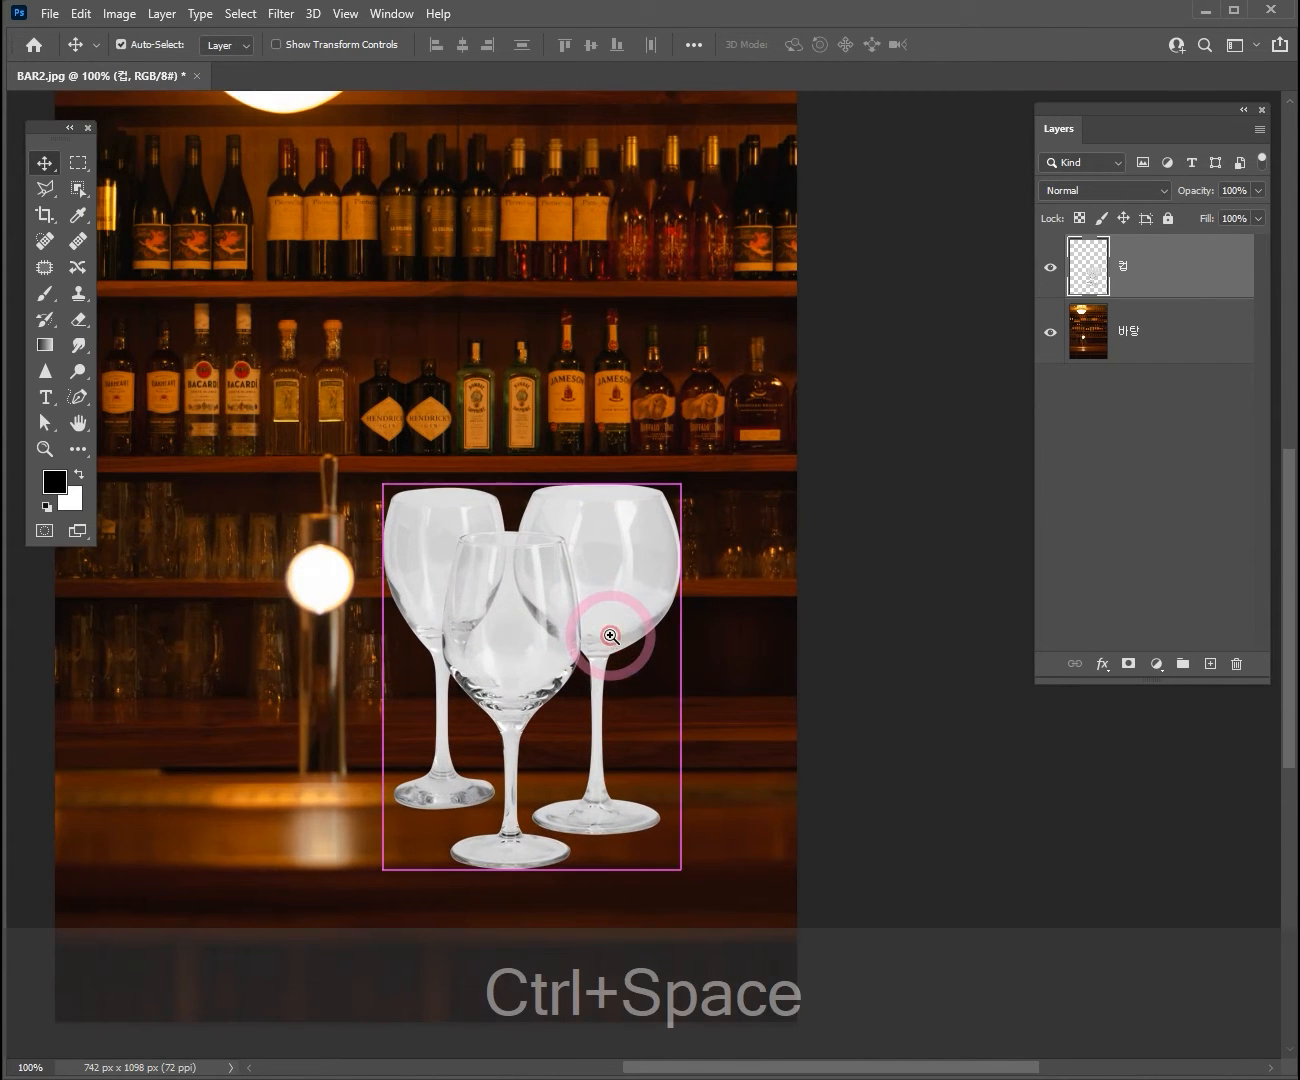
left_click_drag(785, 605, 773, 544)
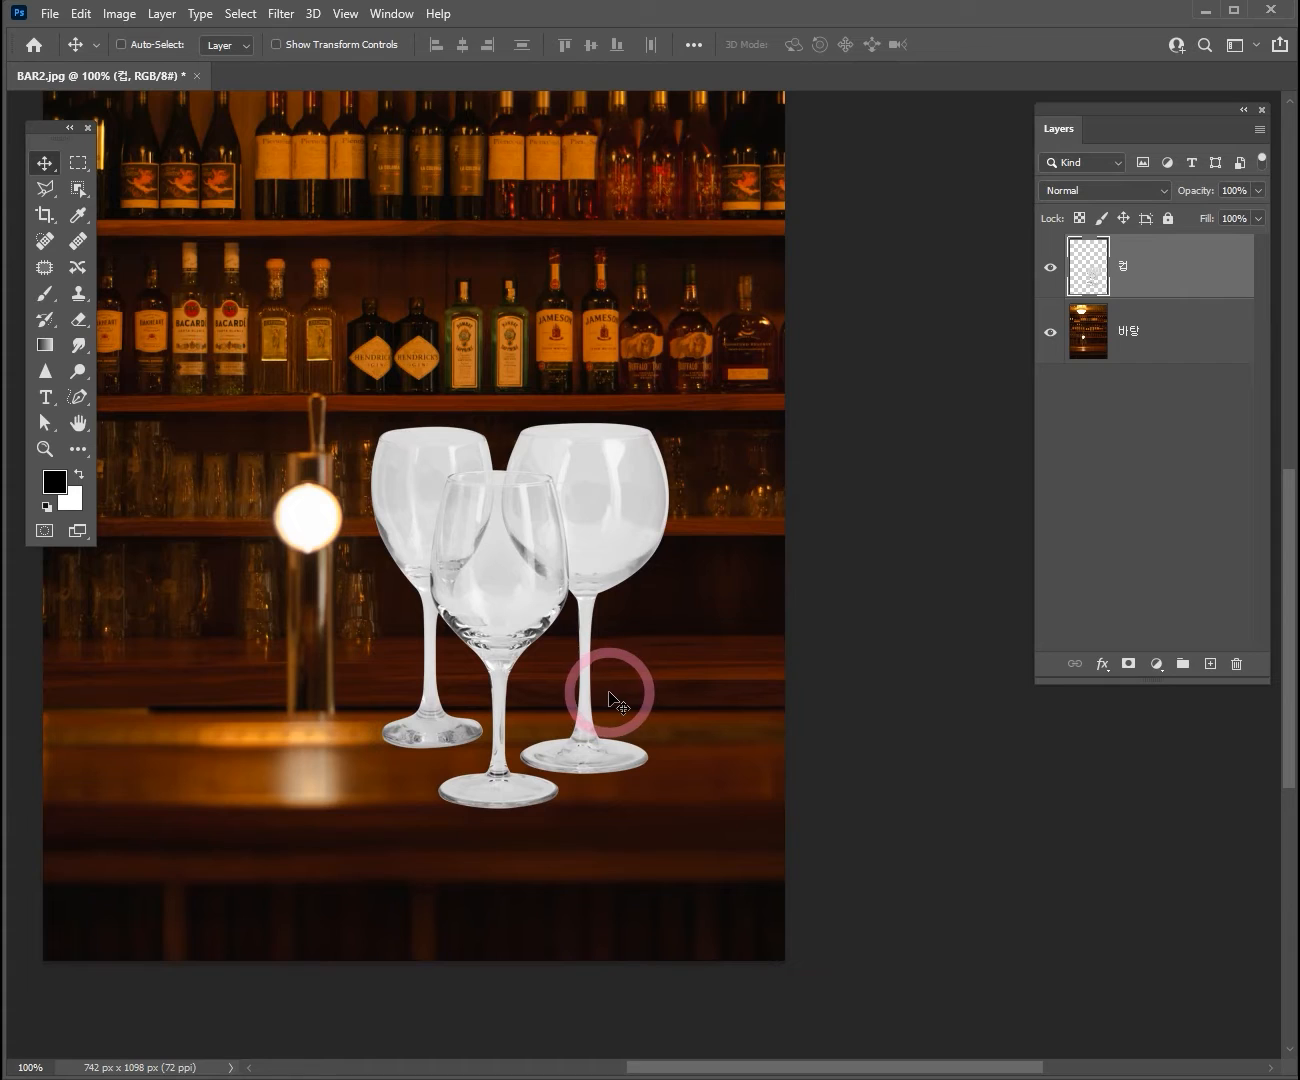
left_click(1193, 267)
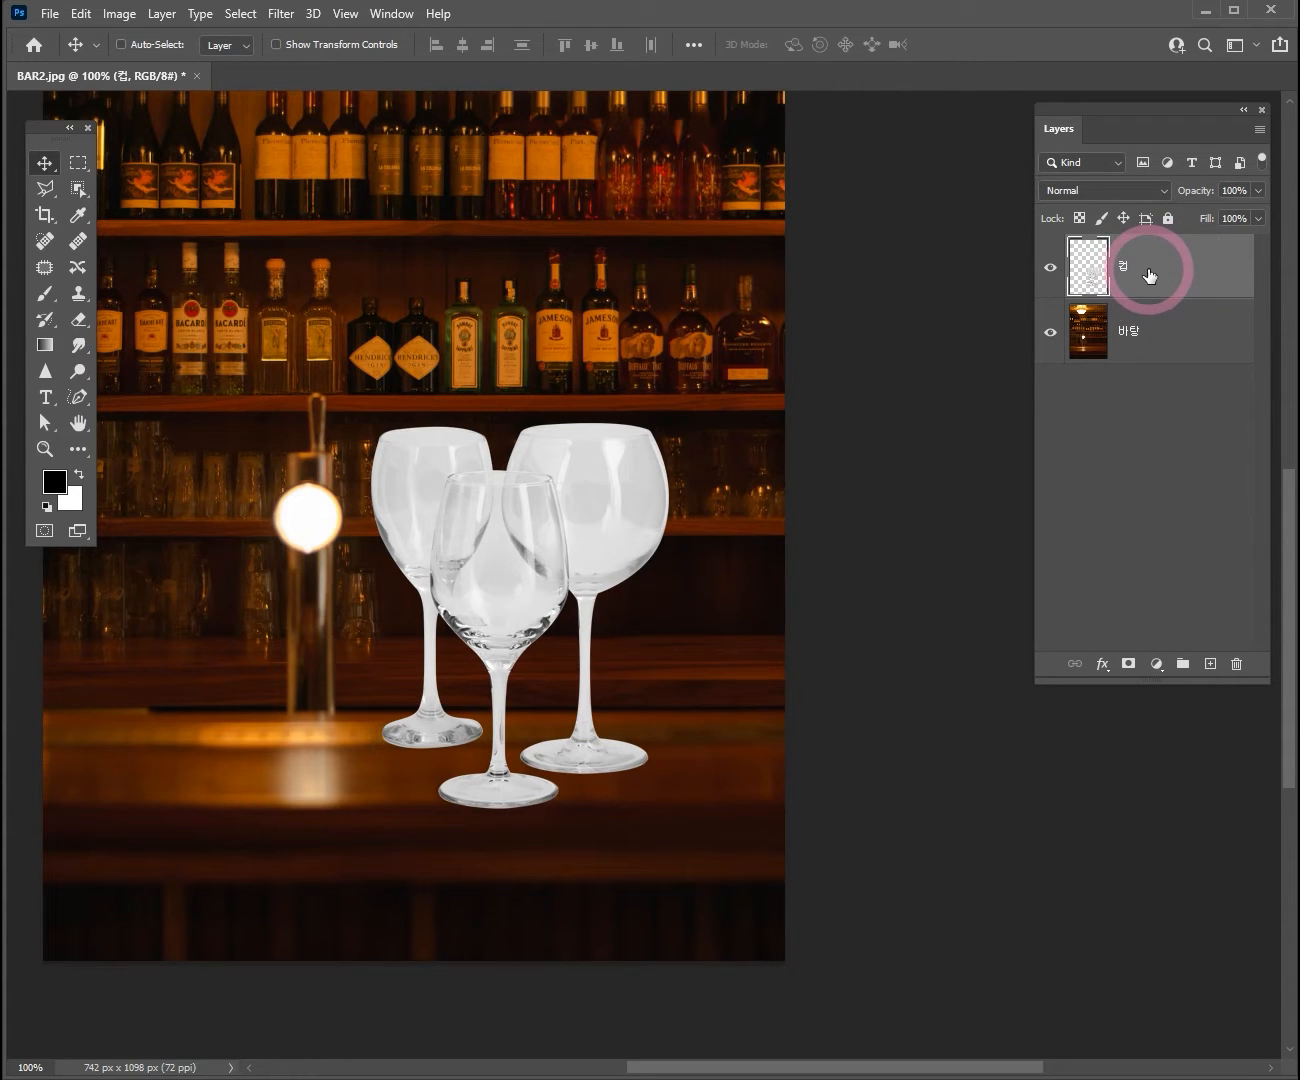
left_click(1134, 190)
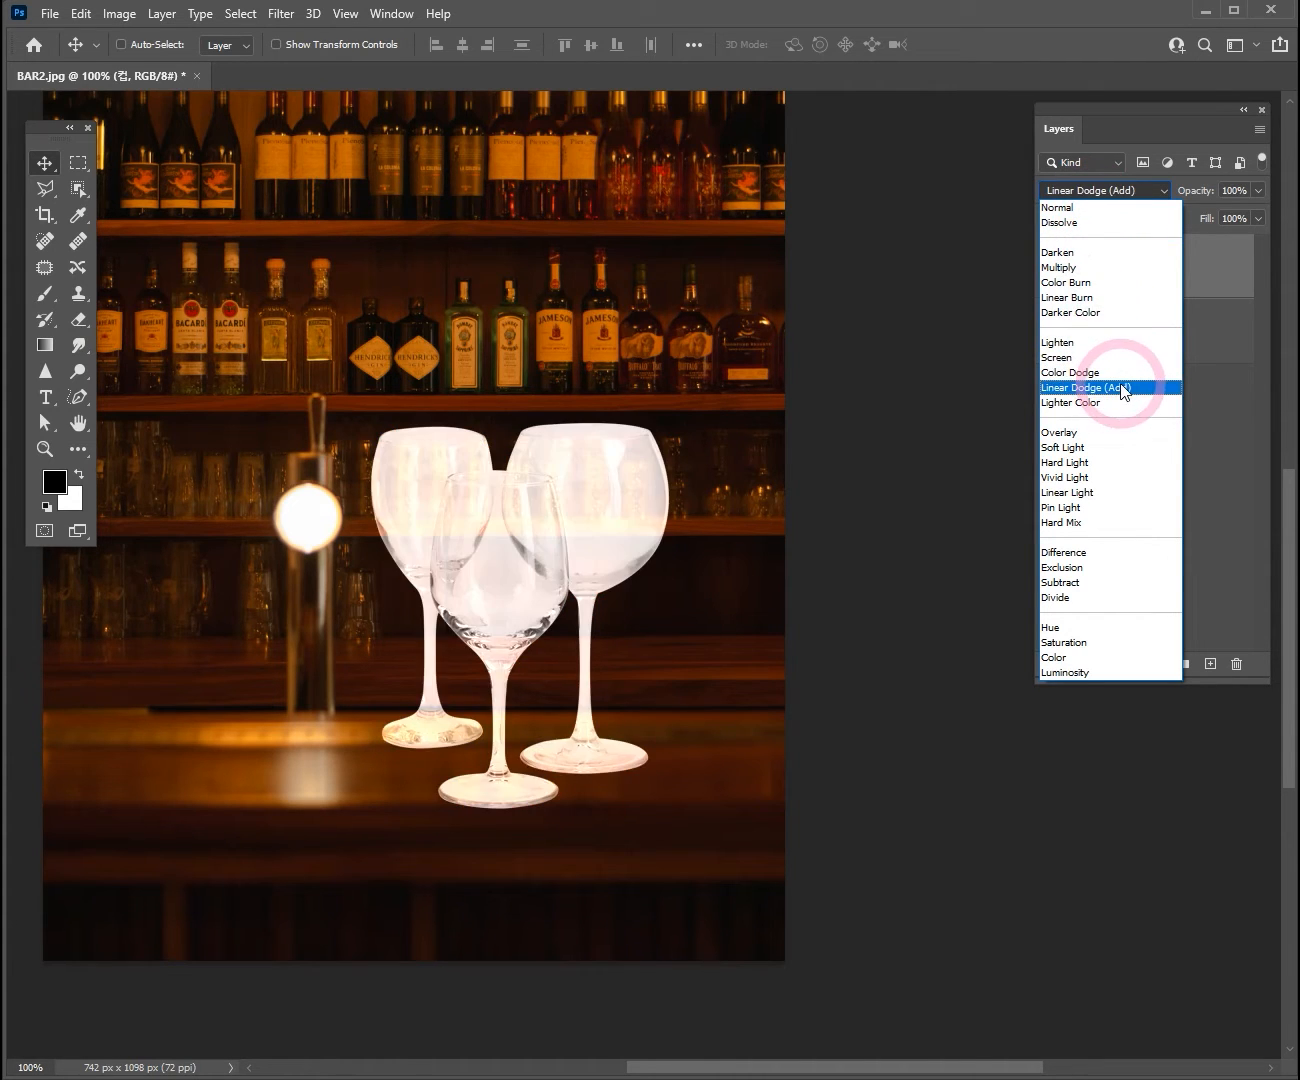
left_click(1118, 268)
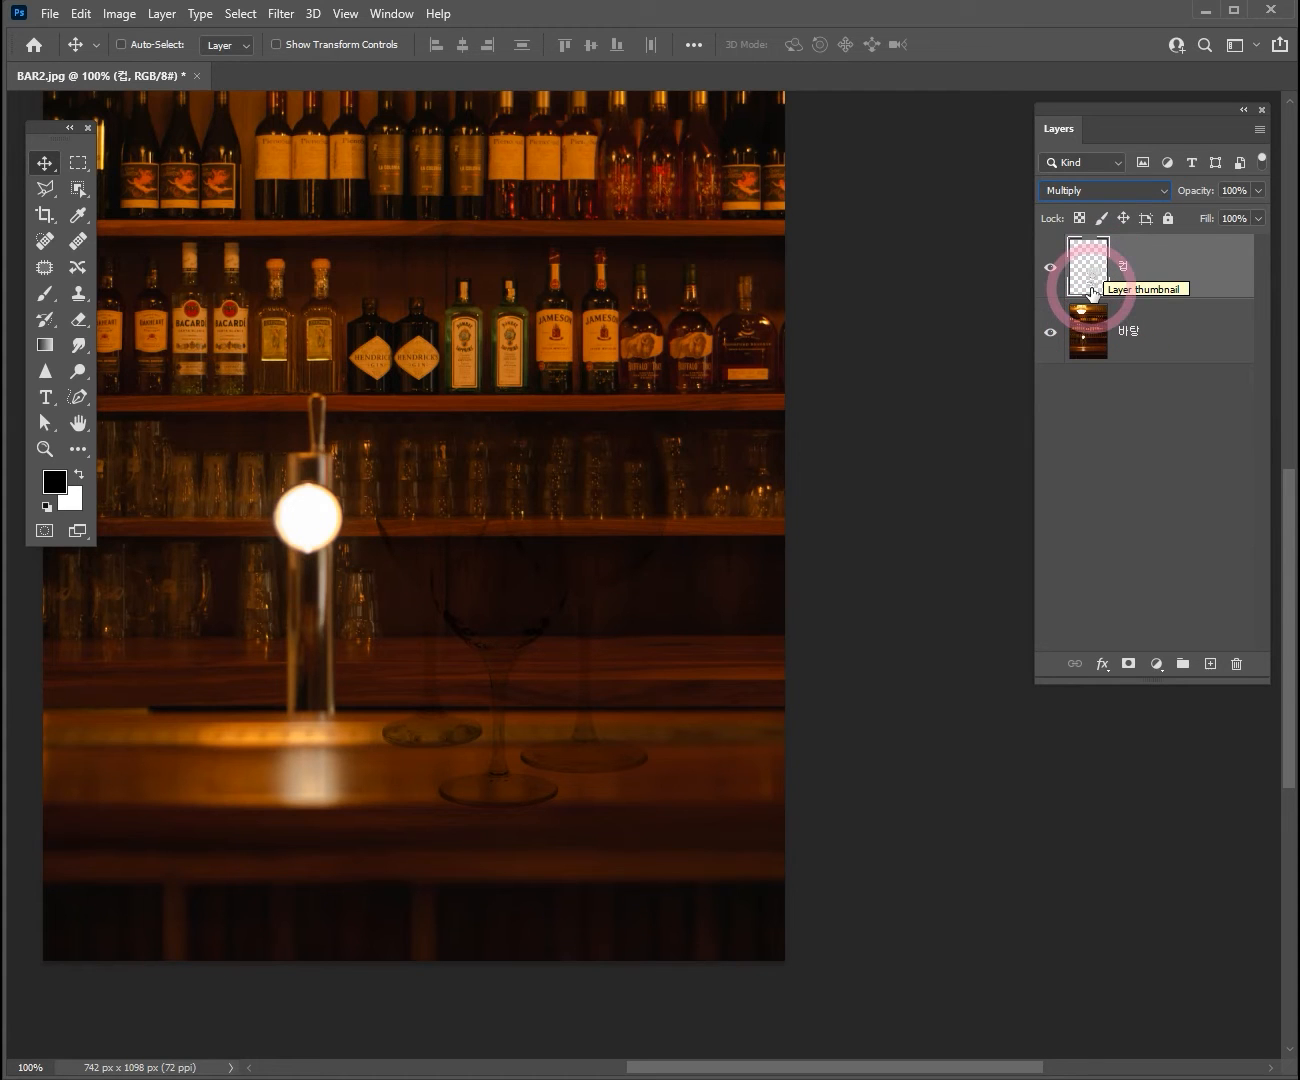
left_click(1107, 193)
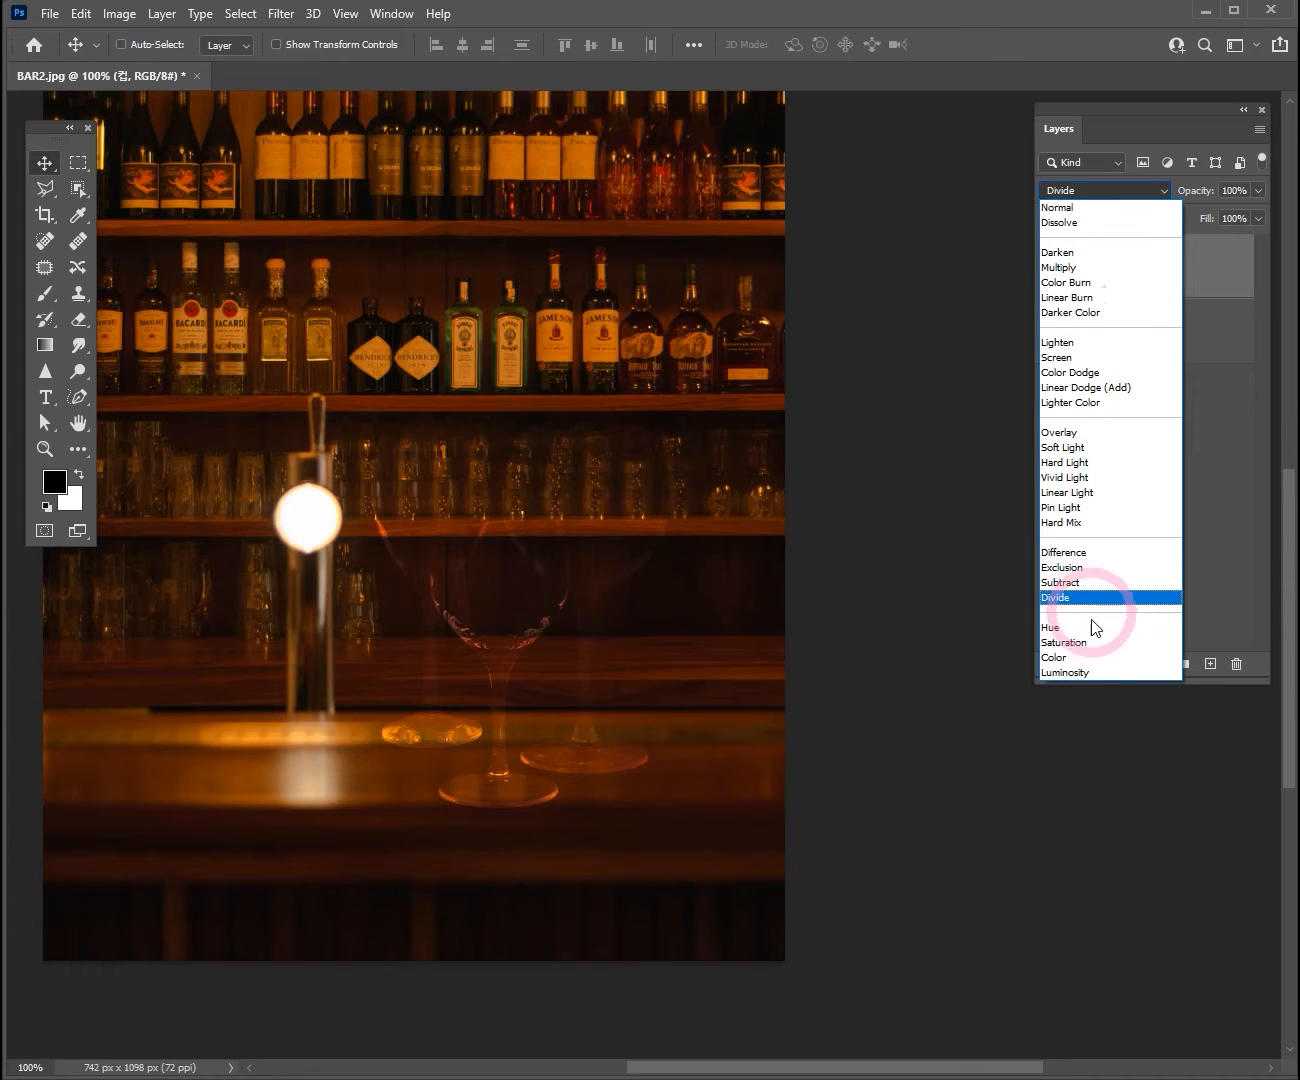
left_click(1132, 268)
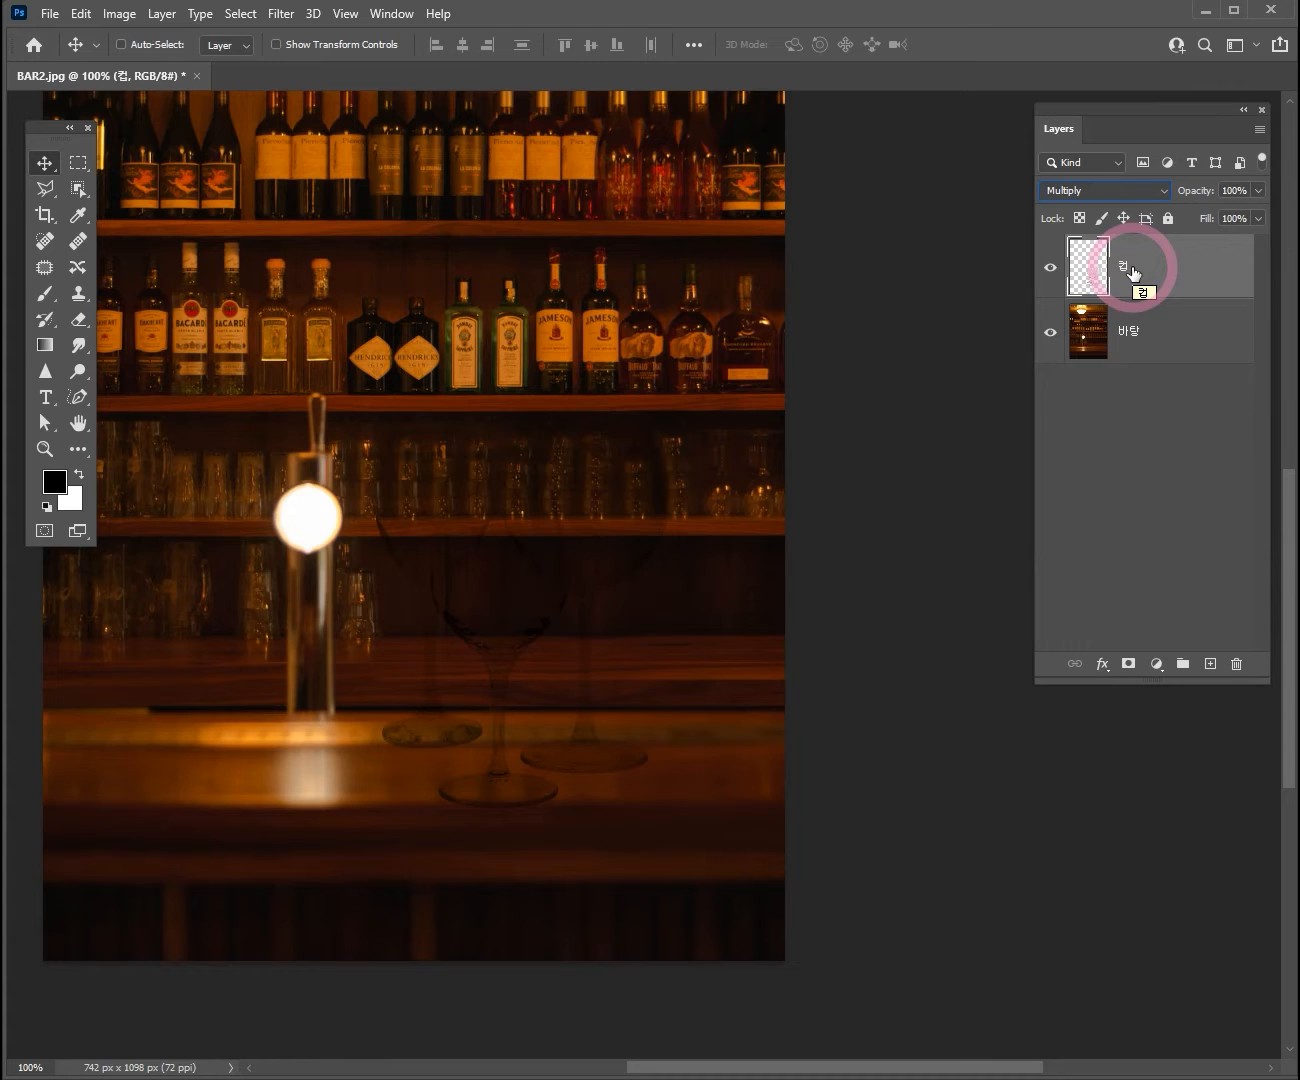
Step: Duplicate the 컵 layer with its Multiply blend mode
left_click(1162, 264)
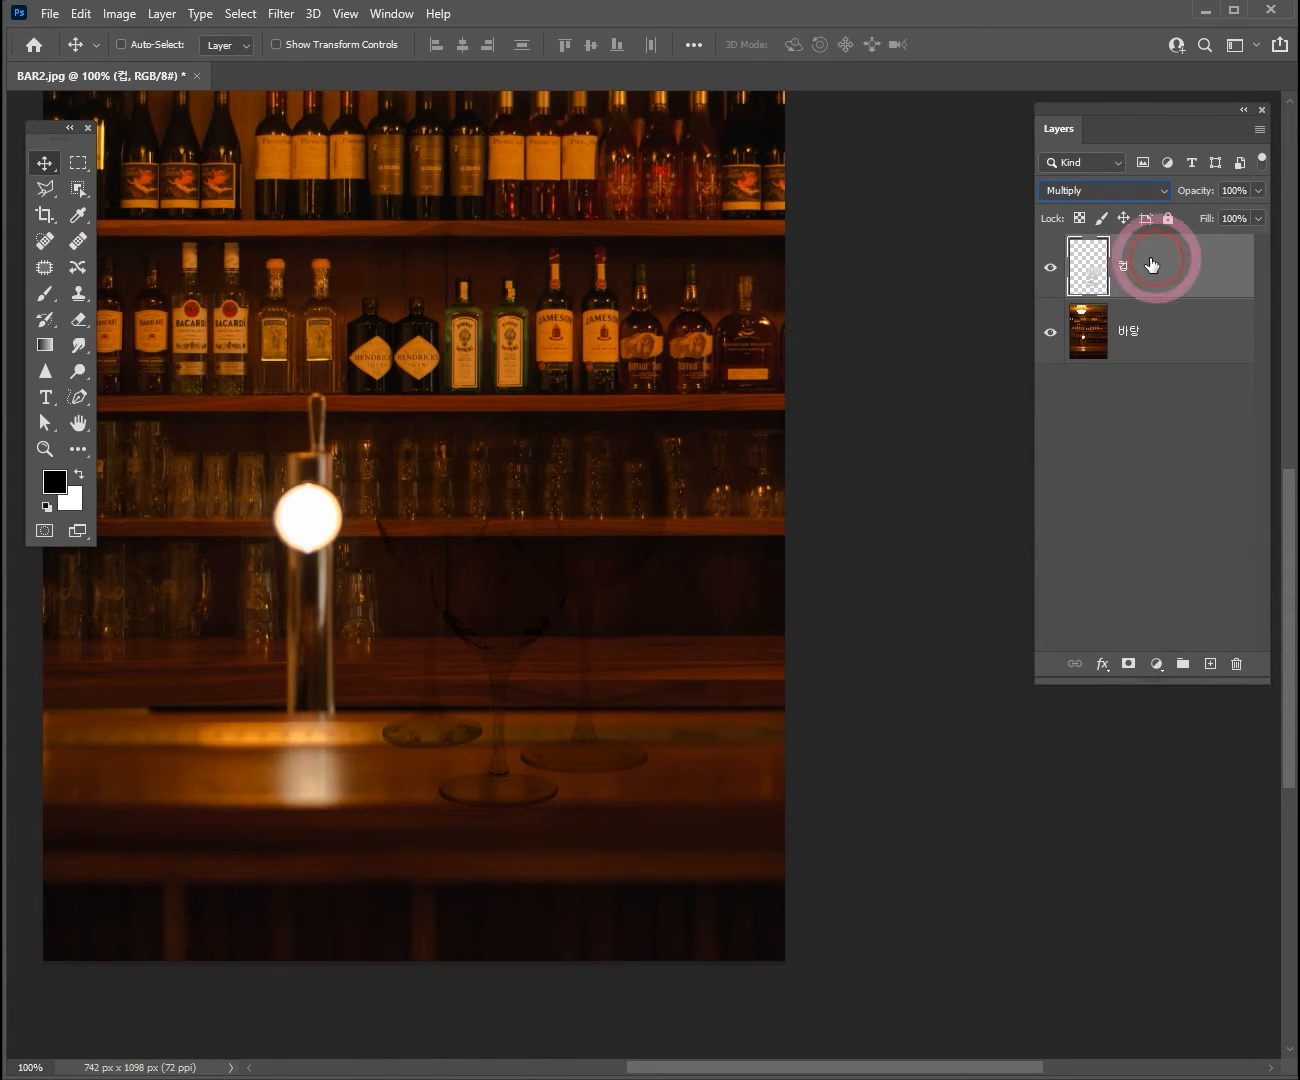
left_click(1090, 268)
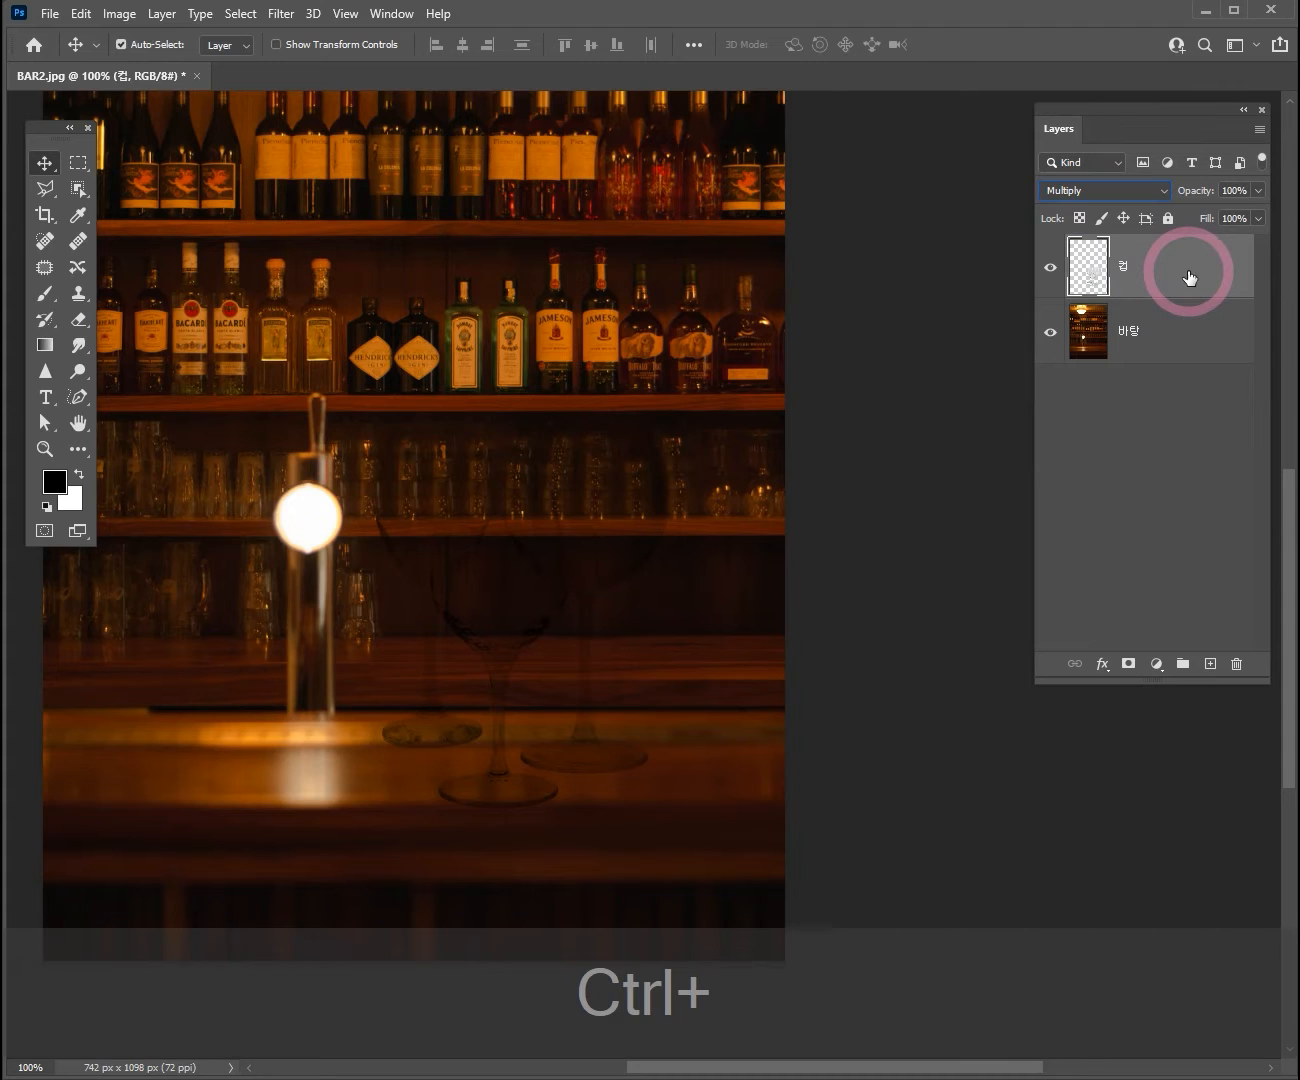
key("ctrl+j")
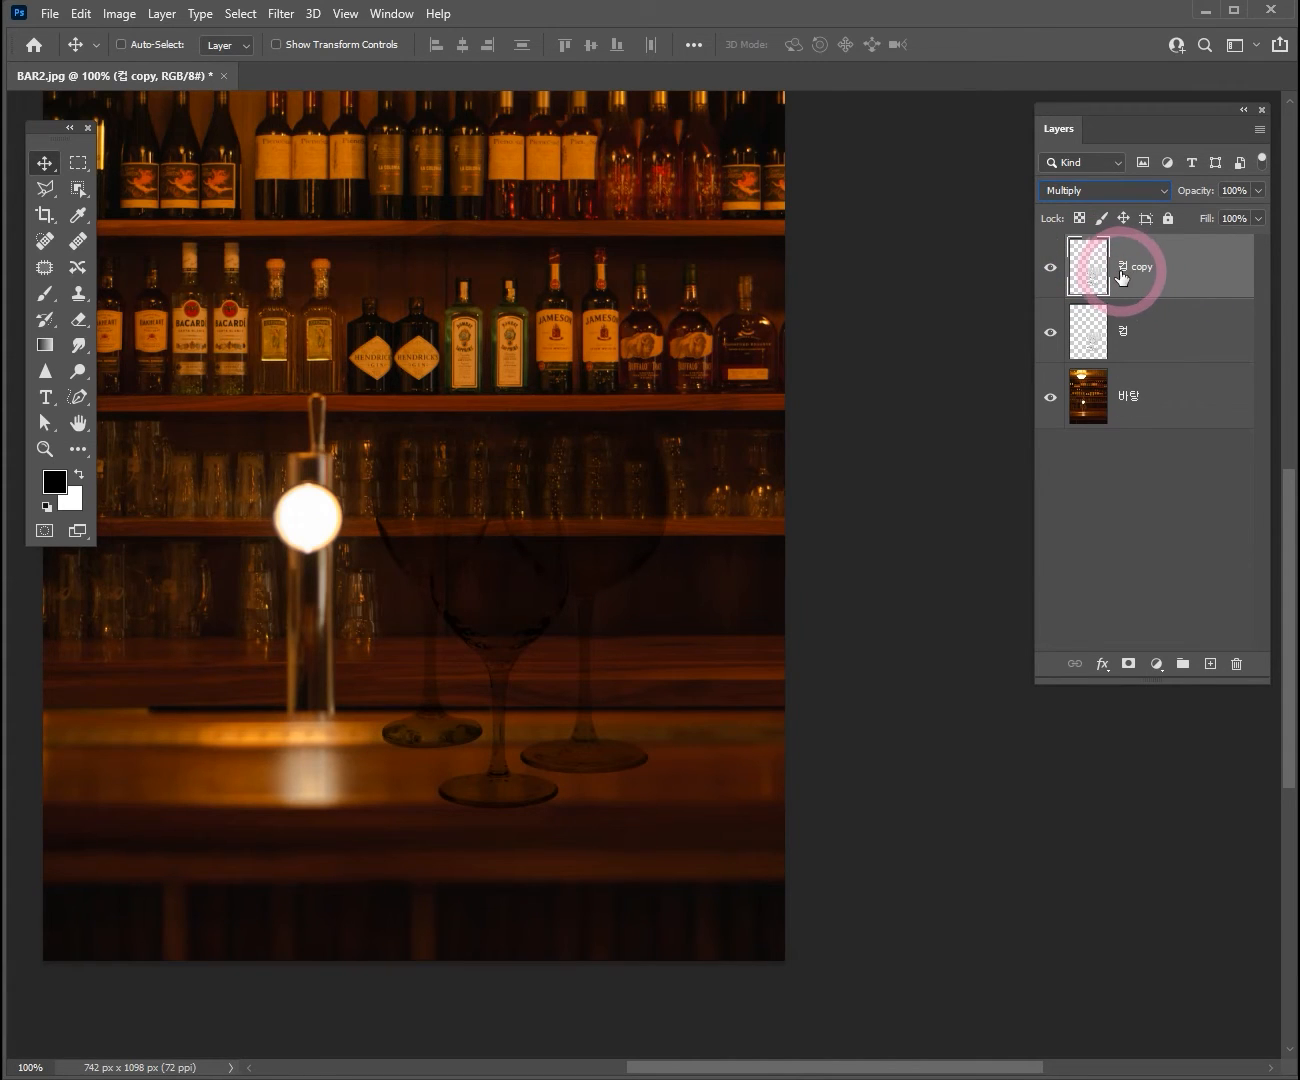
Step: Preview blend modes on the duplicated glasses layer and set its mode to Luminosity
left_click(1164, 342)
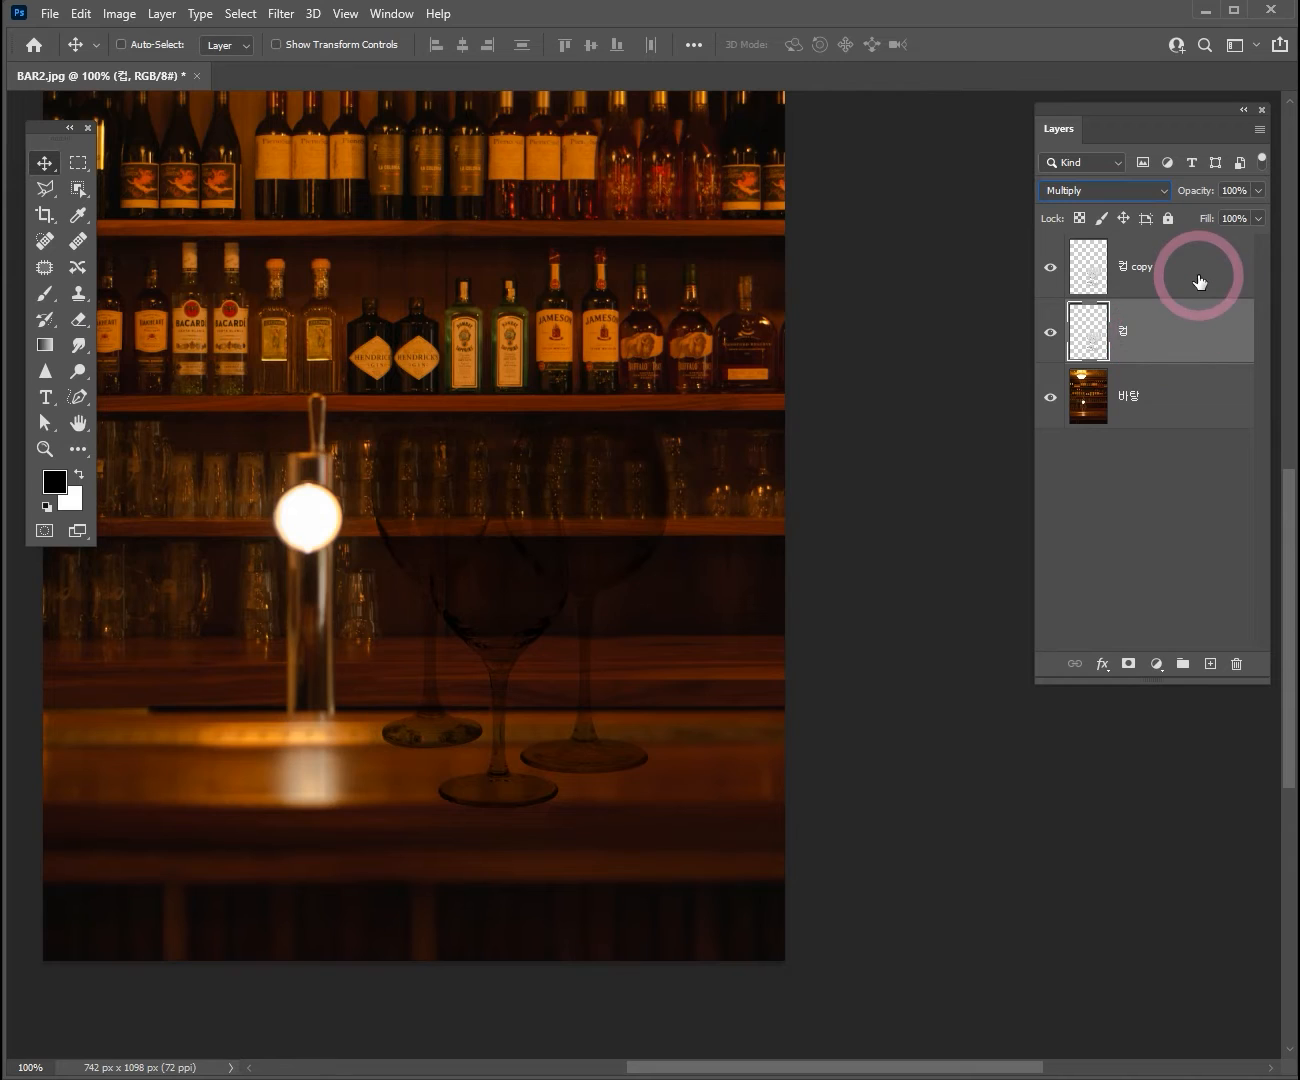
left_click(1154, 270)
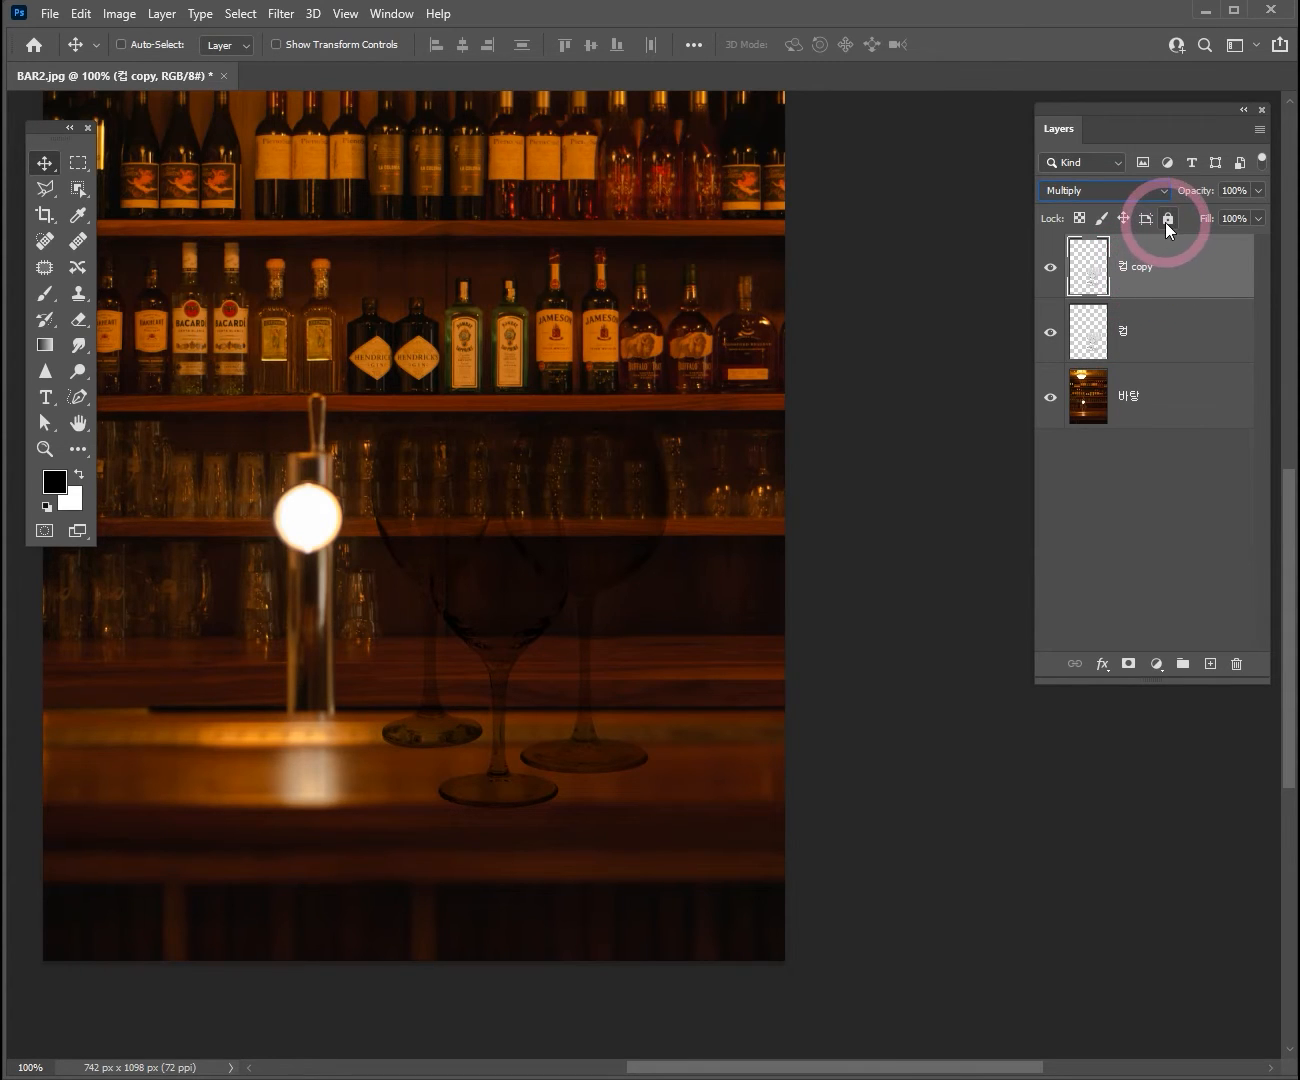
left_click(1139, 190)
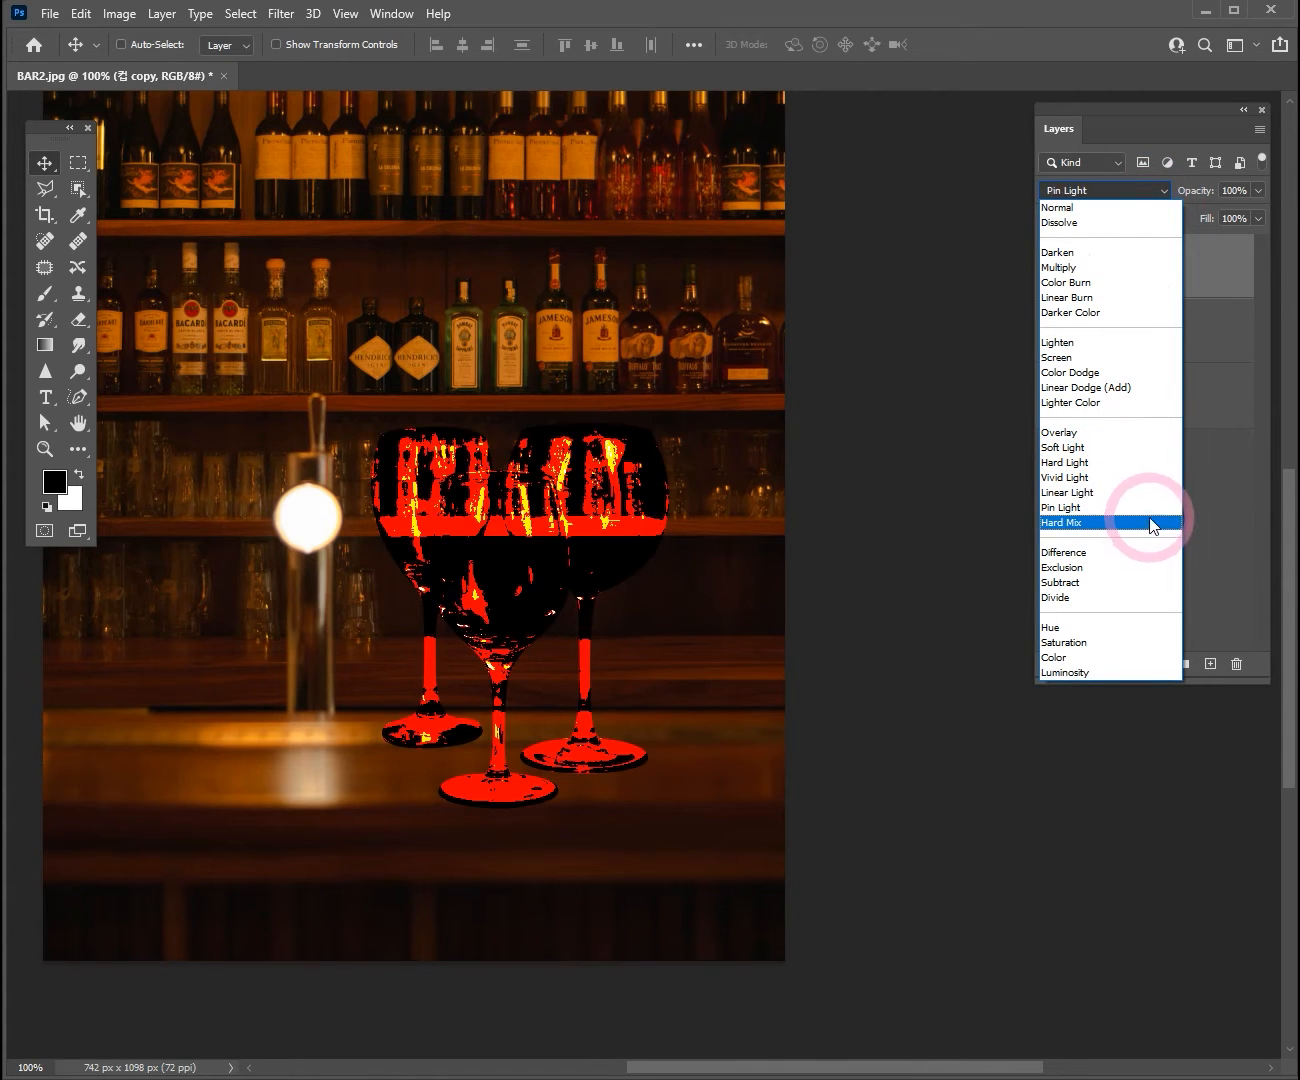
left_click(1129, 672)
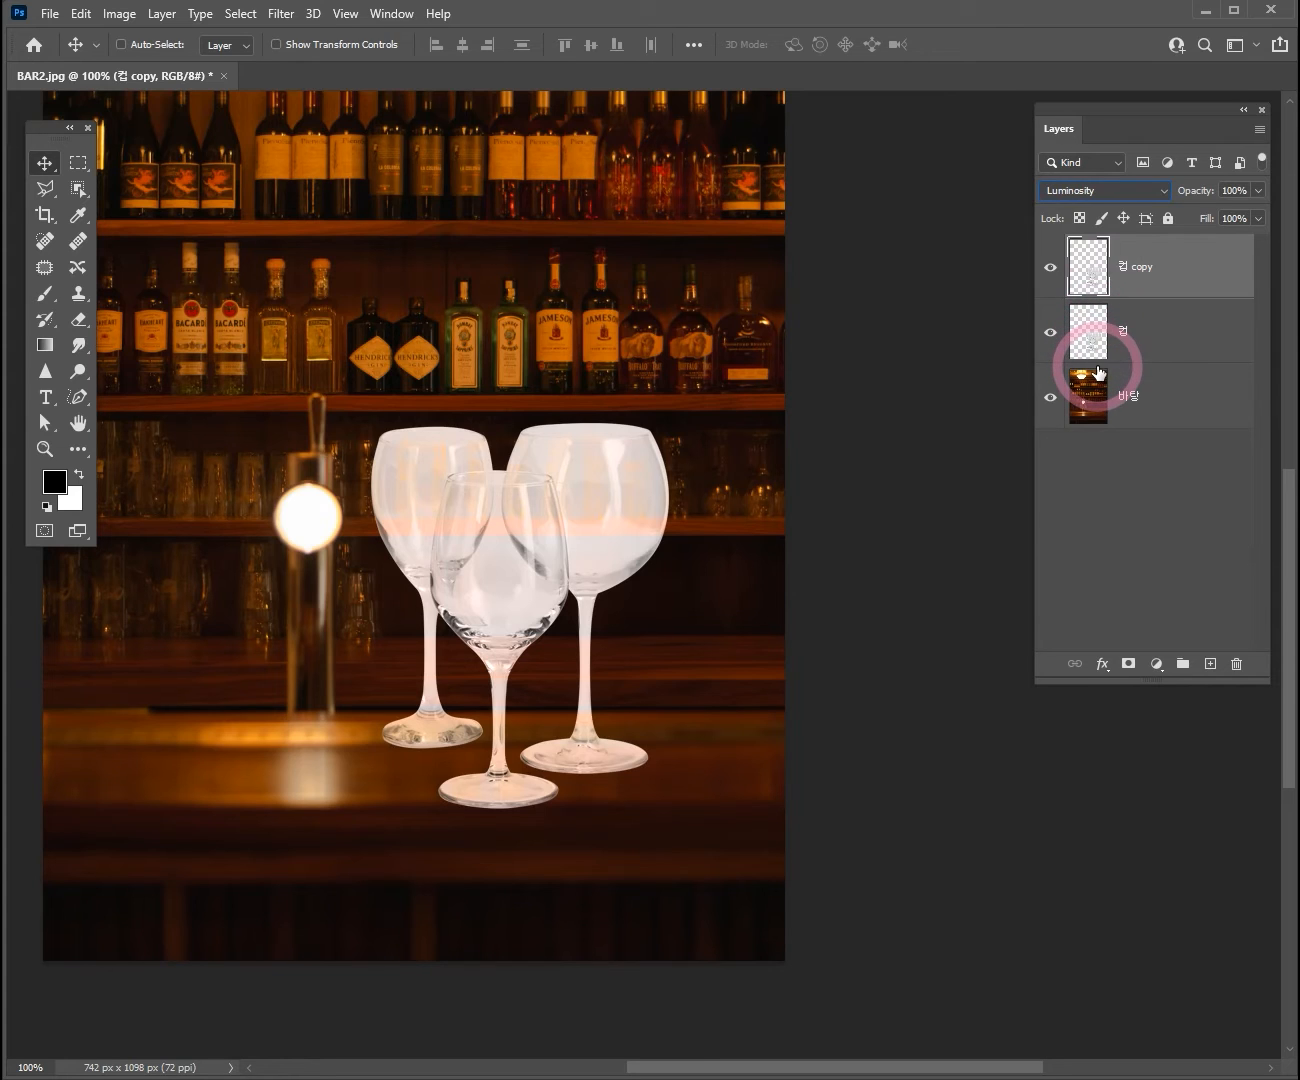
Step: Compare the blend modes of the original glasses layer and its duplicate, ending with the duplicate selected
left_click(1165, 283)
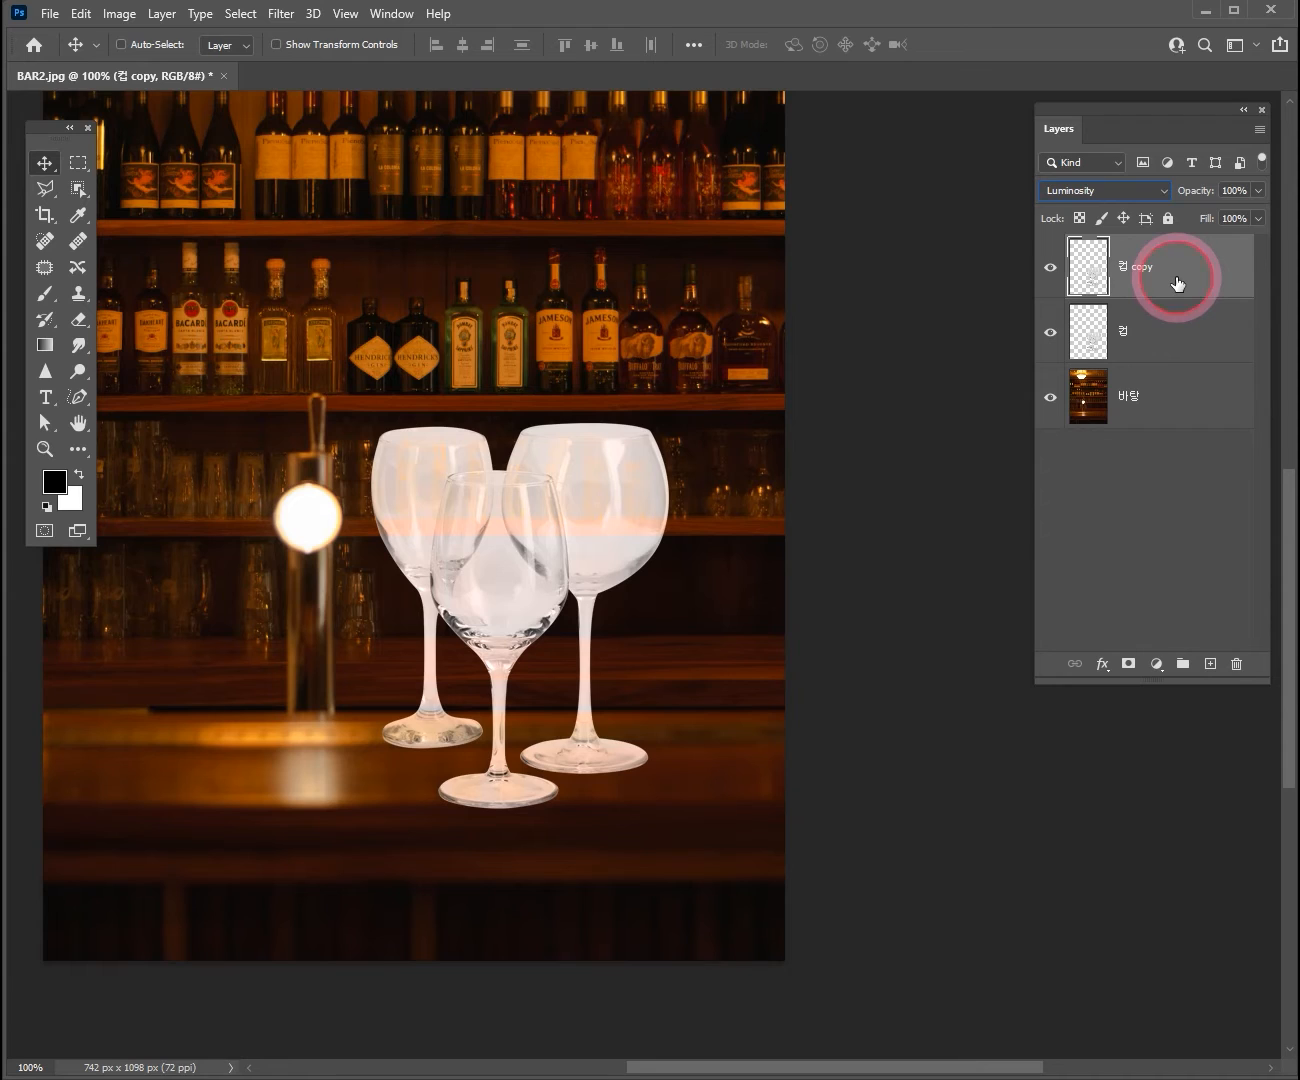
left_click(1149, 335)
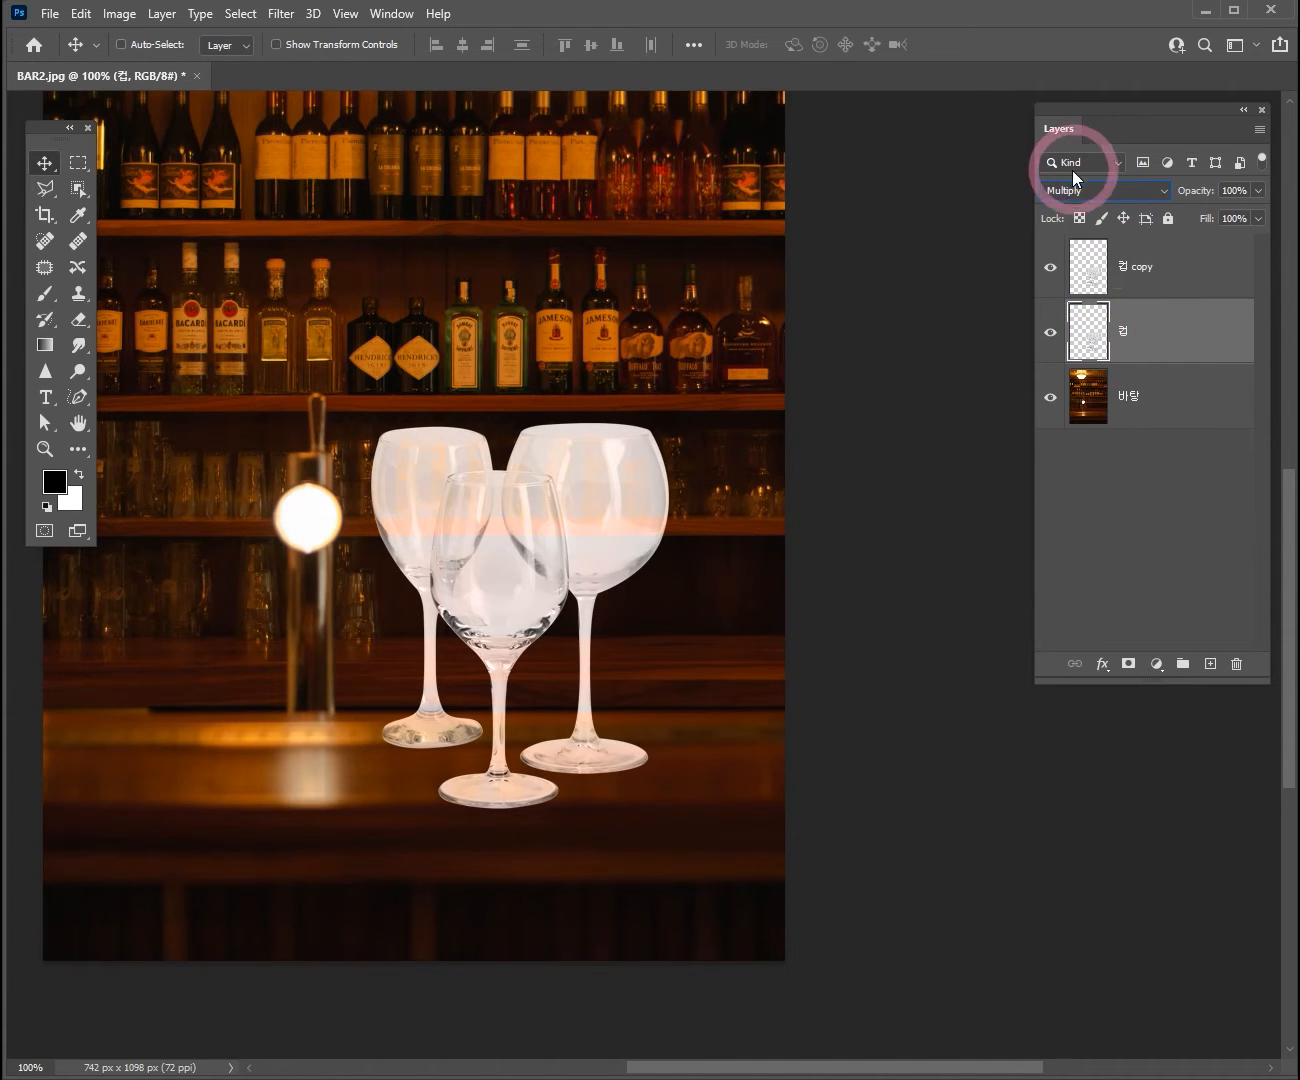
left_click(1165, 284)
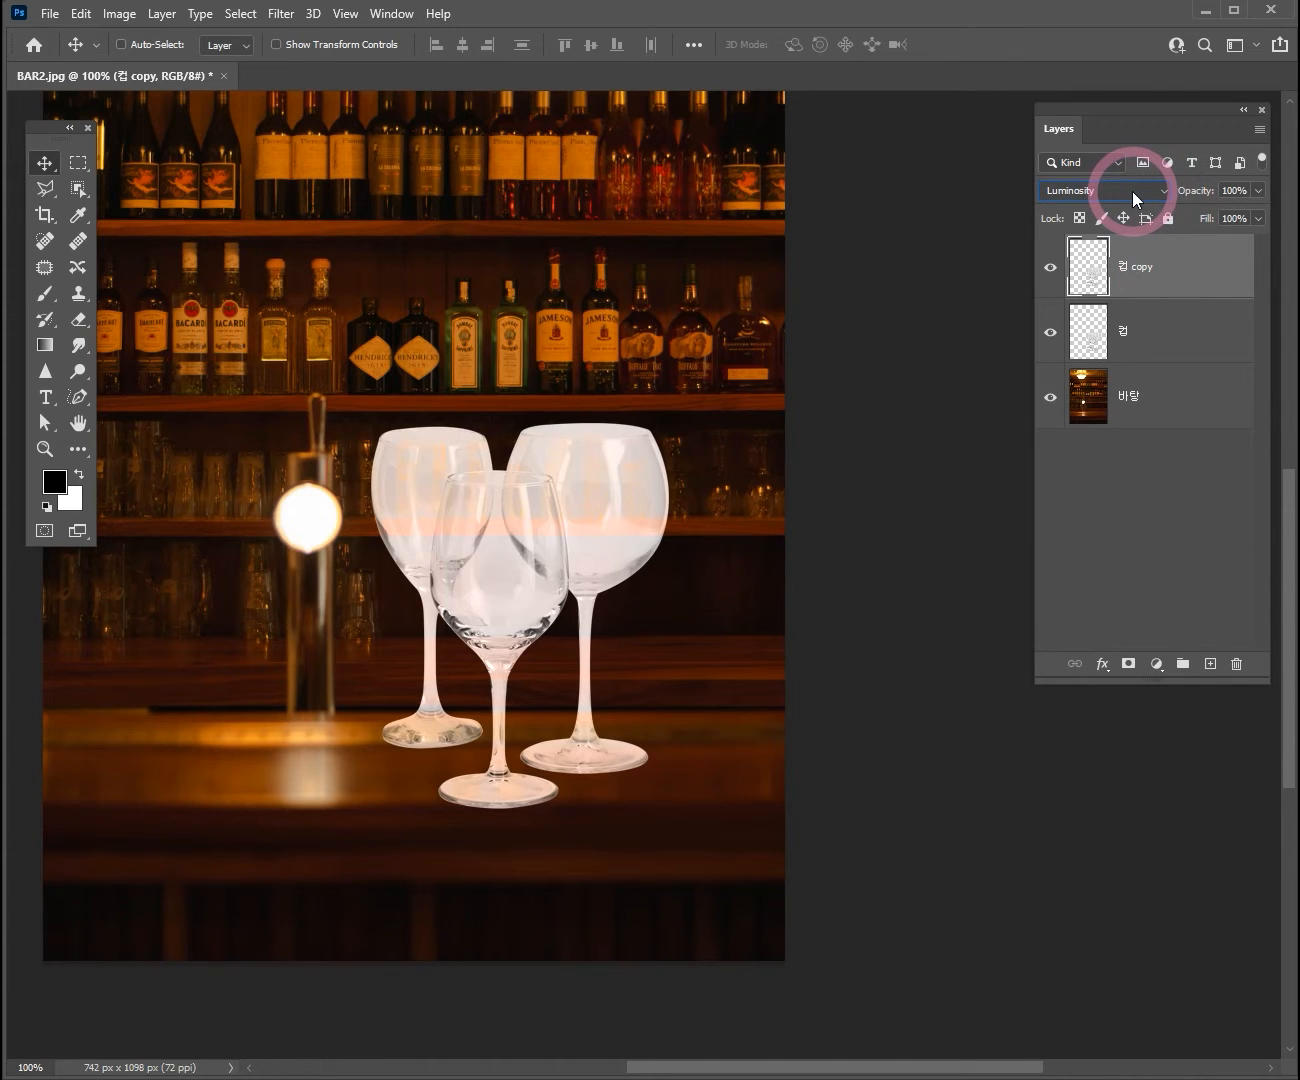
Step: Duplicate the 컵 copy layer and set the new duplicate's blend mode to Overlay
key("ctrl")
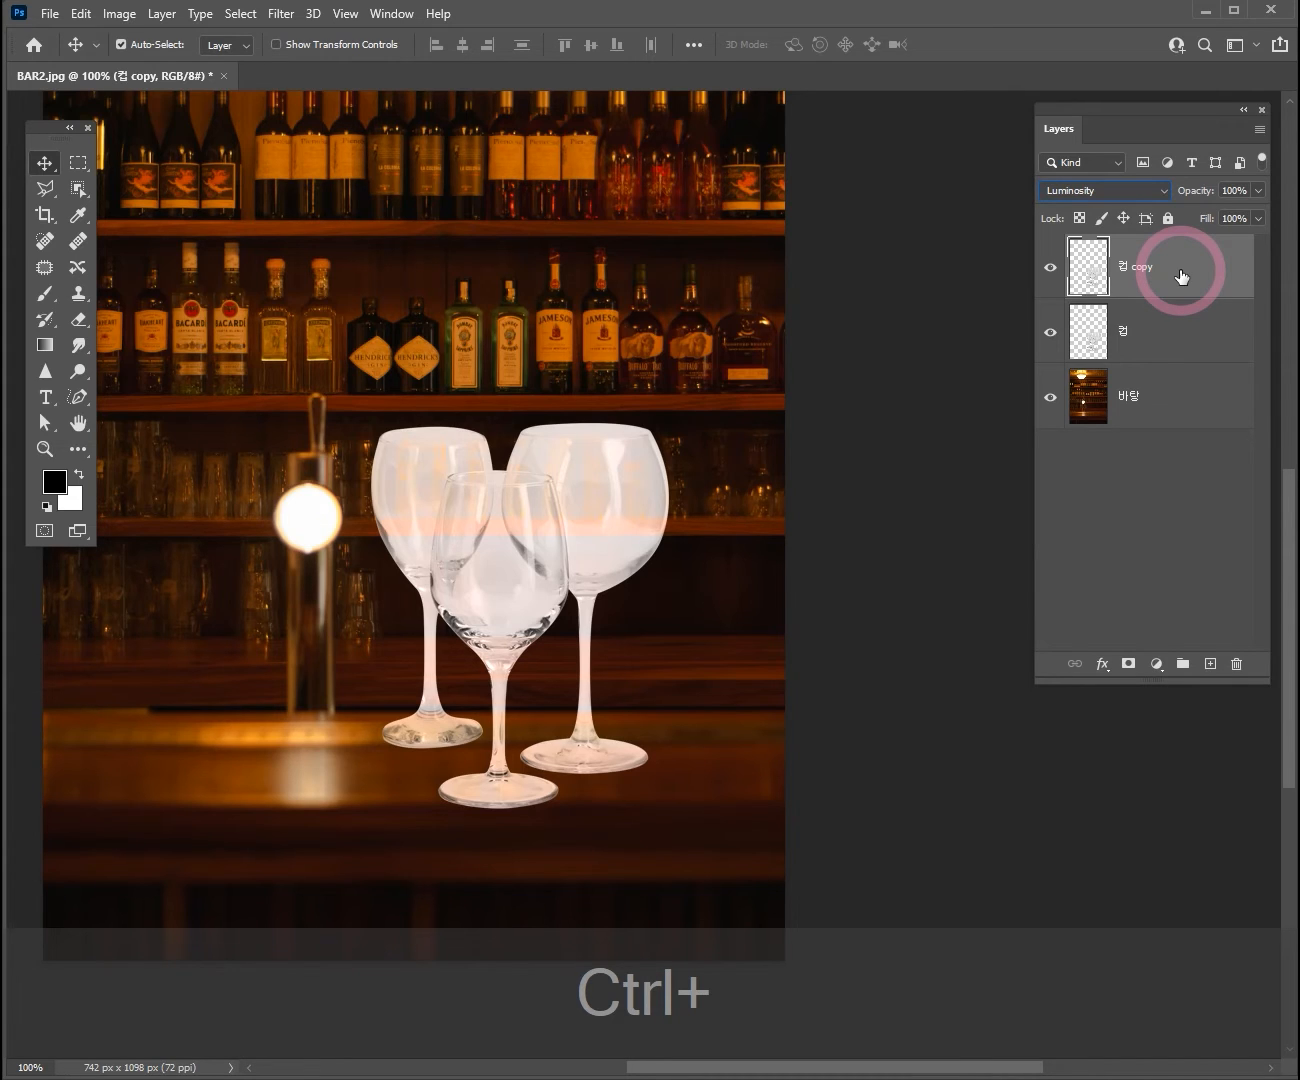
key("ctrl+j")
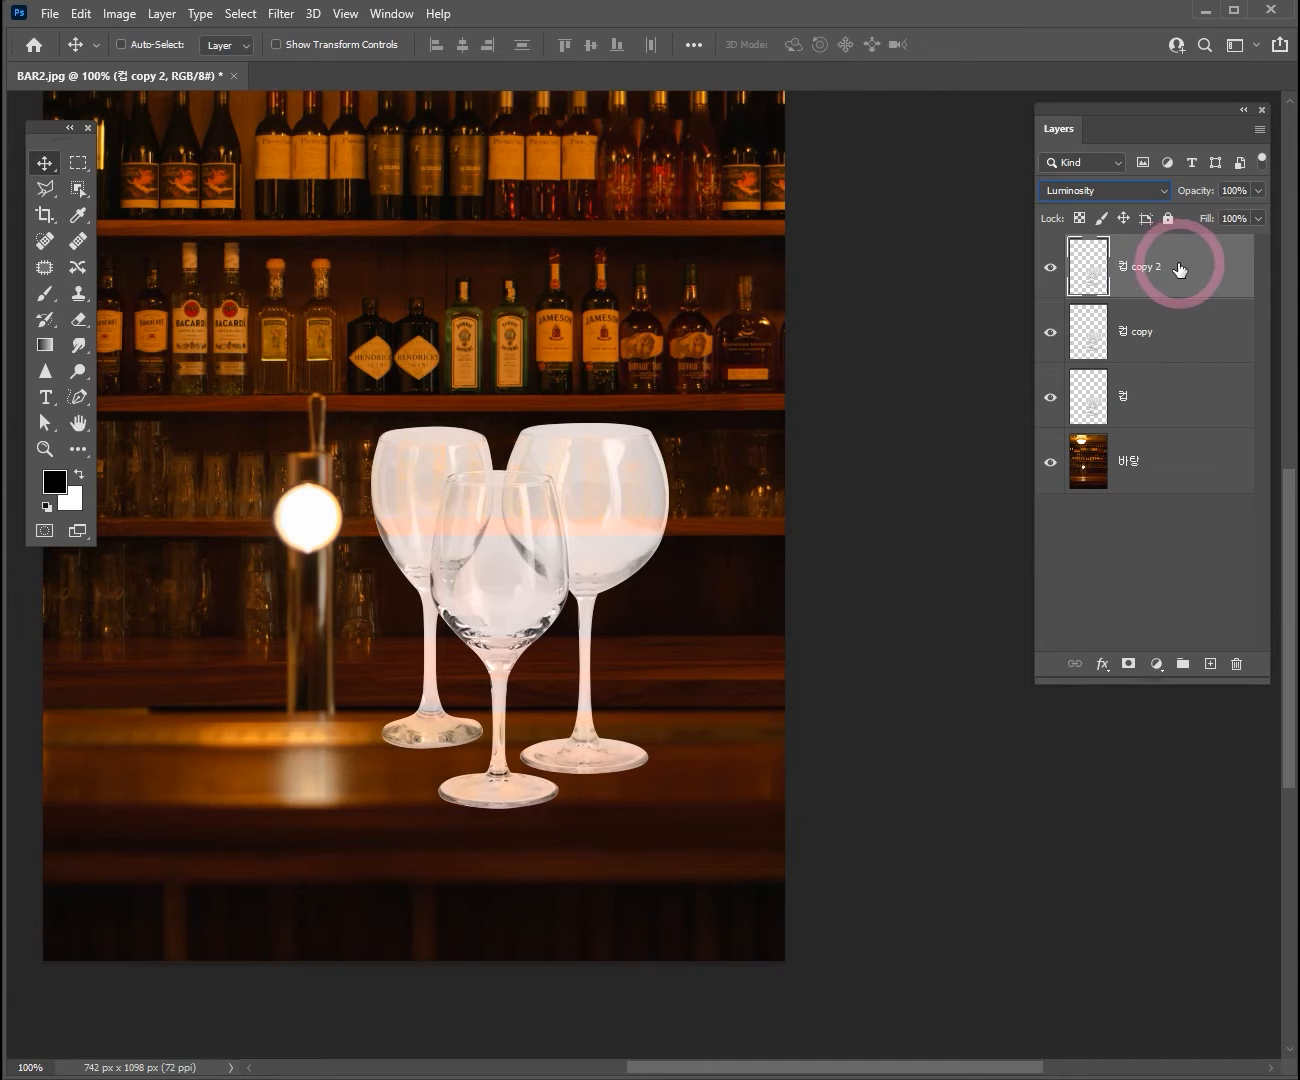
left_click(1150, 186)
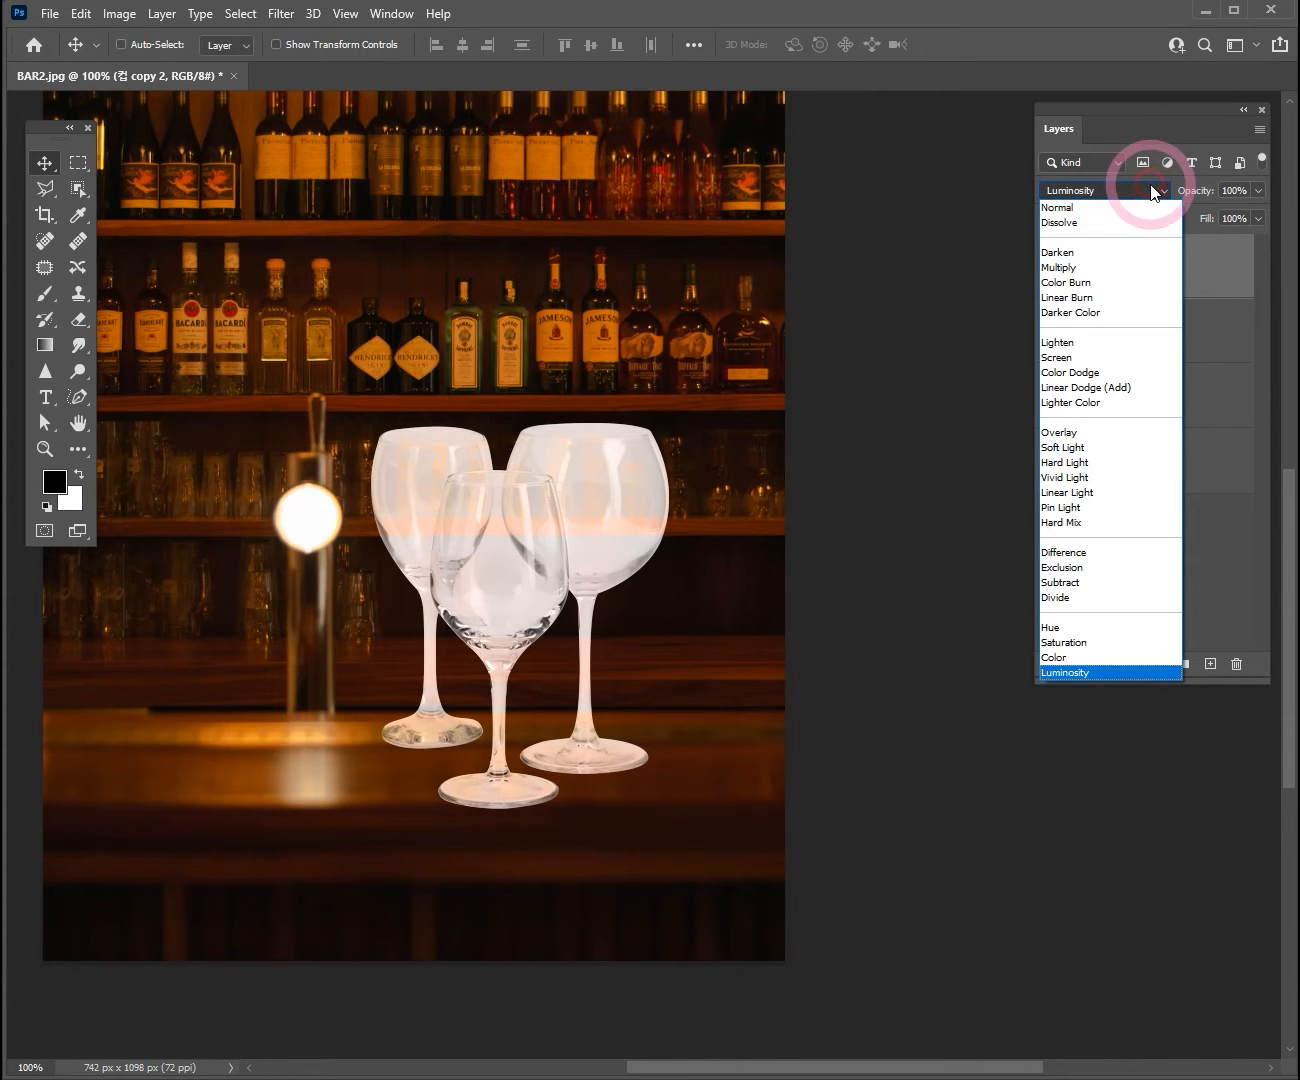
left_click(1104, 436)
left_click(1160, 264)
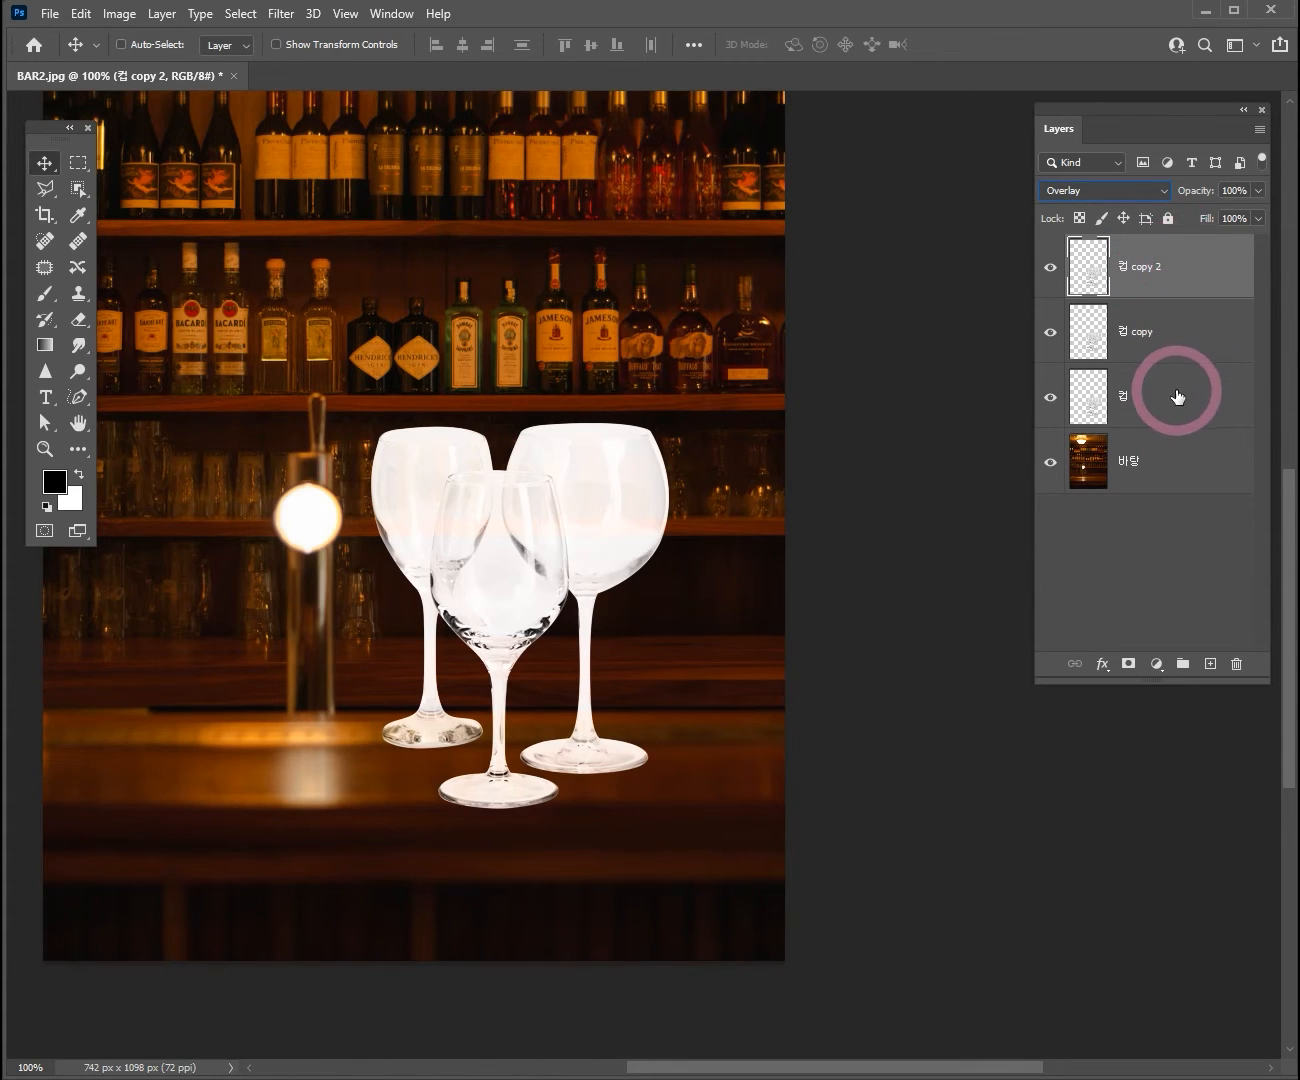
Step: In the 컵 copy layer's Blending Options, split the Blend If white limit for This Layer to 174 / 217
left_click(1173, 336)
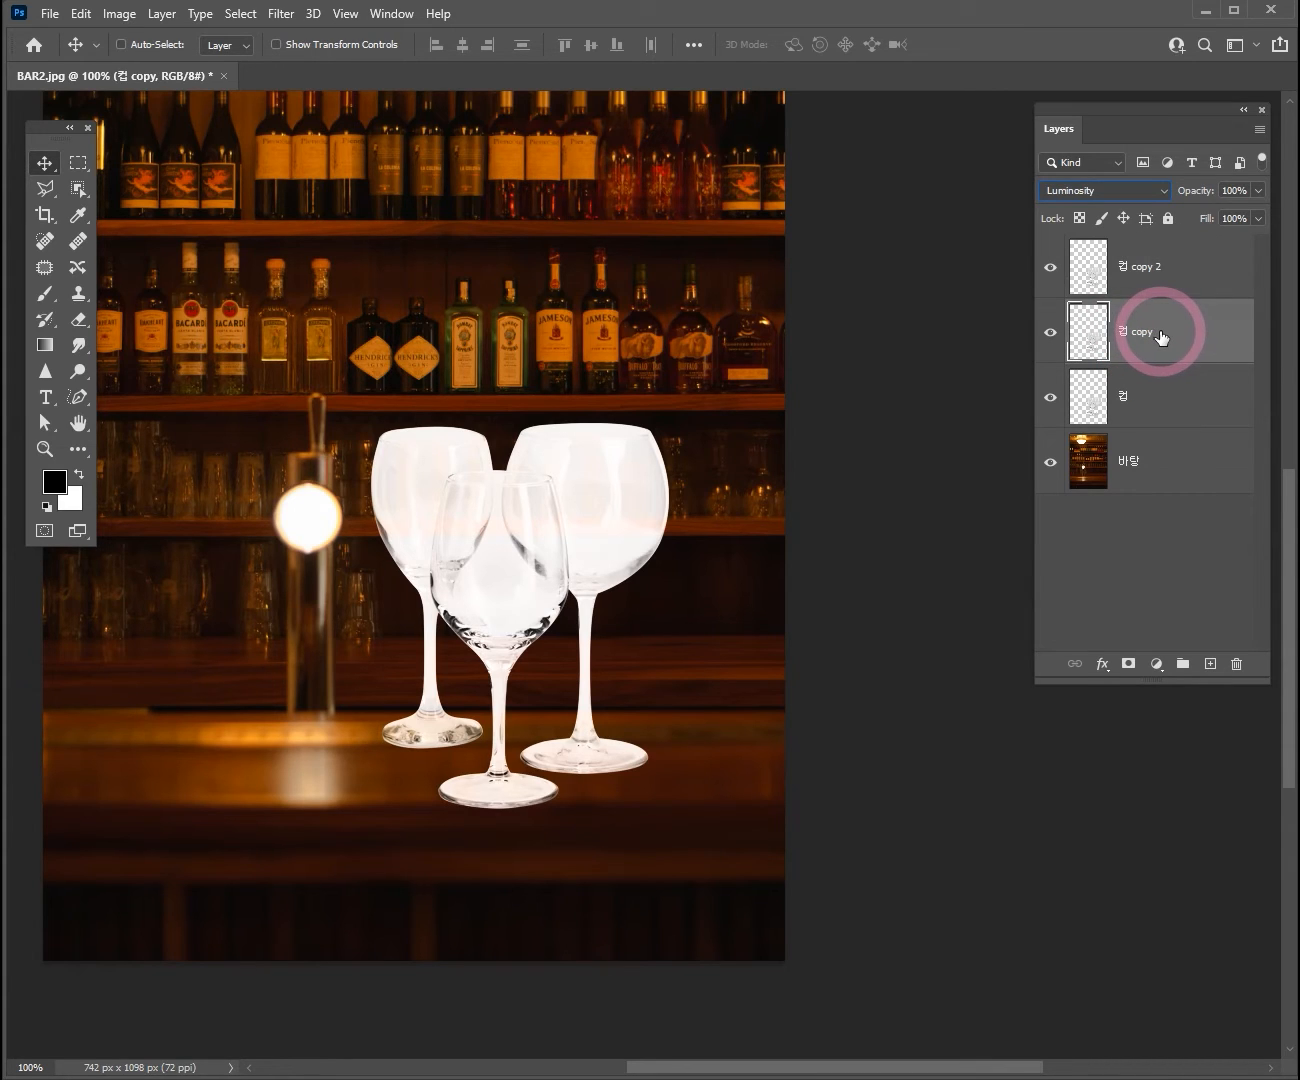
left_click(1108, 673)
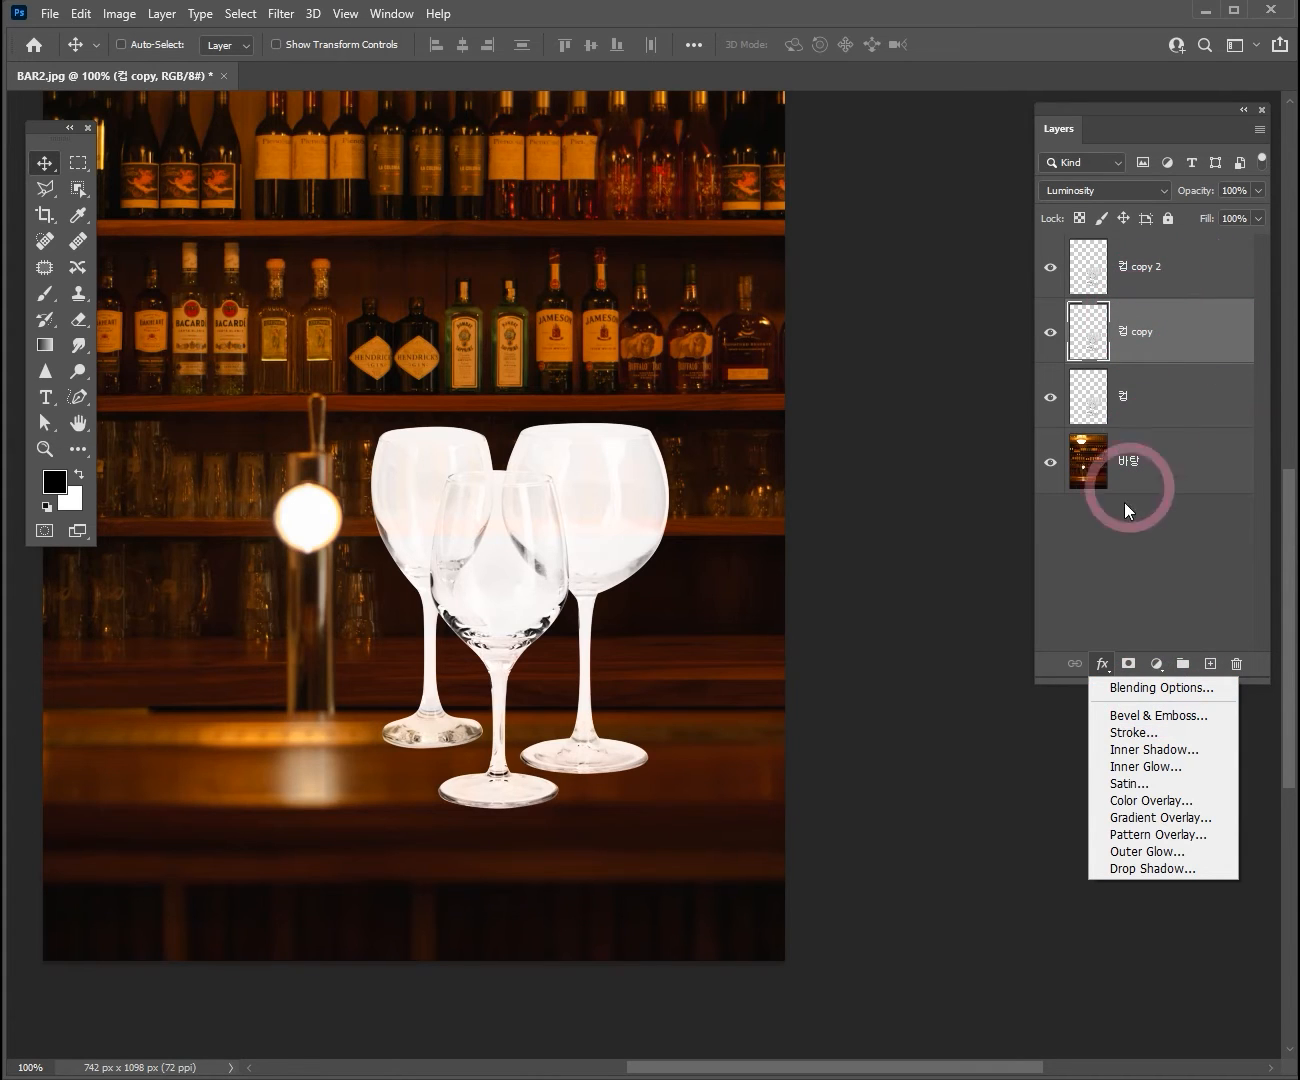
left_click(1131, 688)
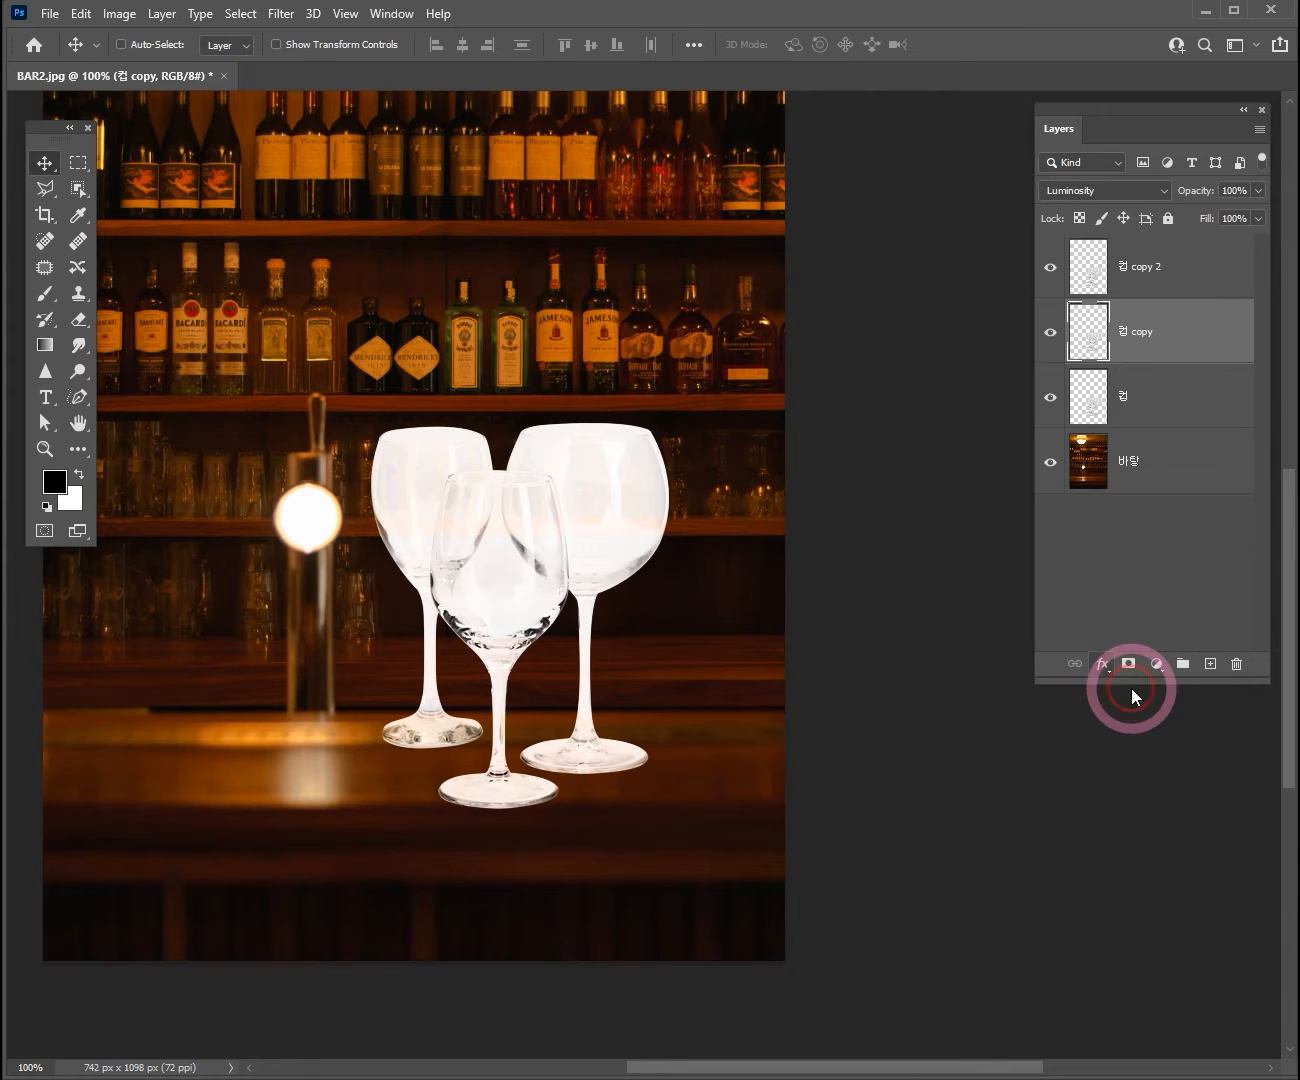
left_click_drag(860, 601, 752, 107)
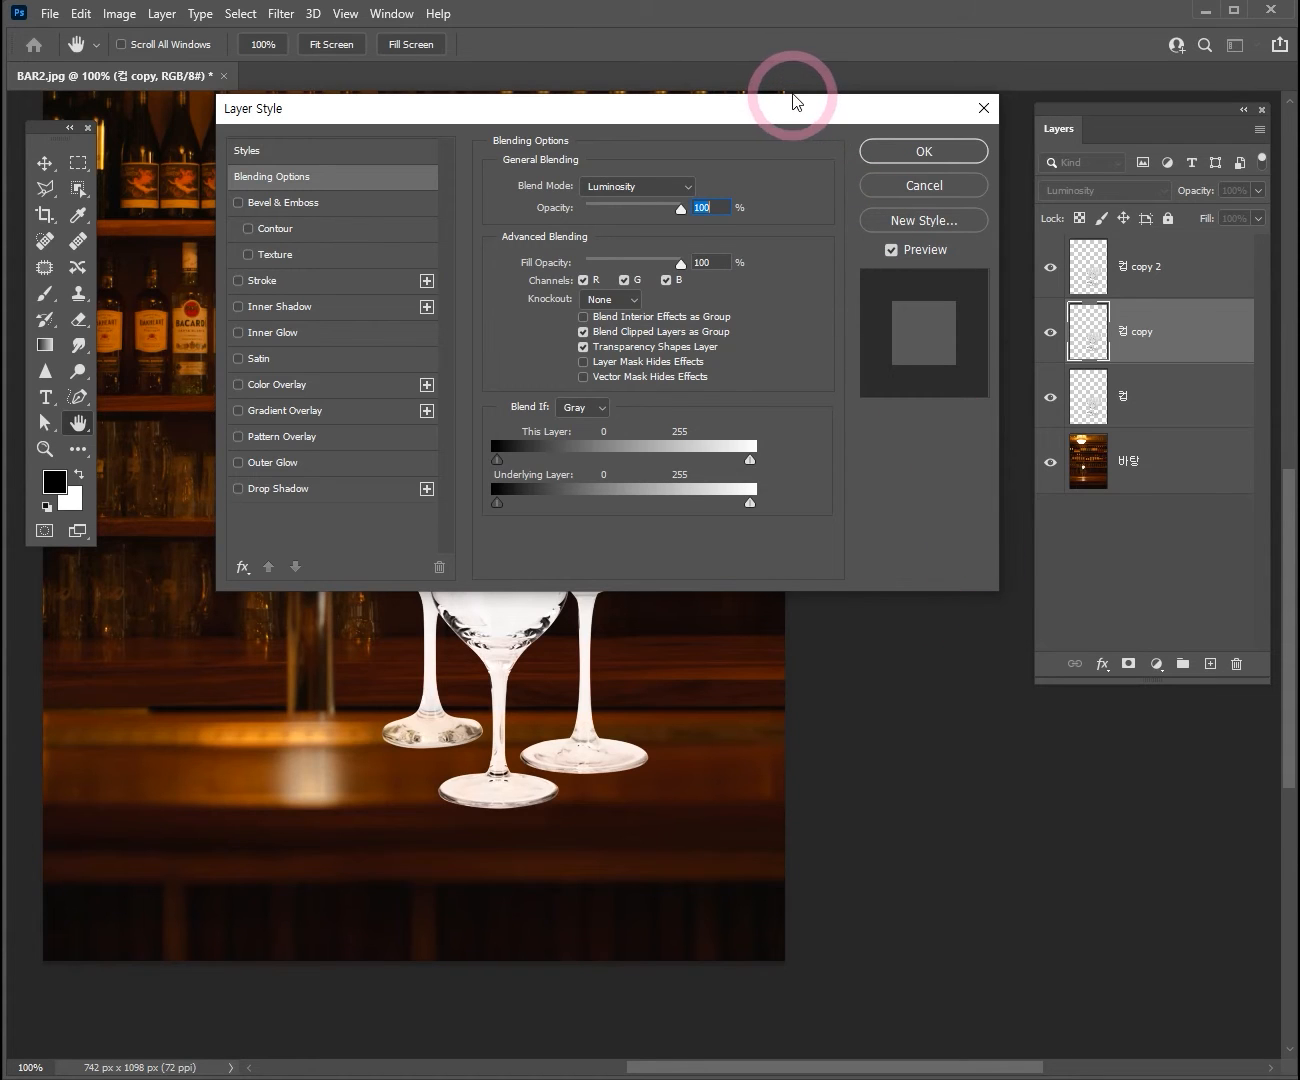
left_click_drag(795, 100, 1058, 552)
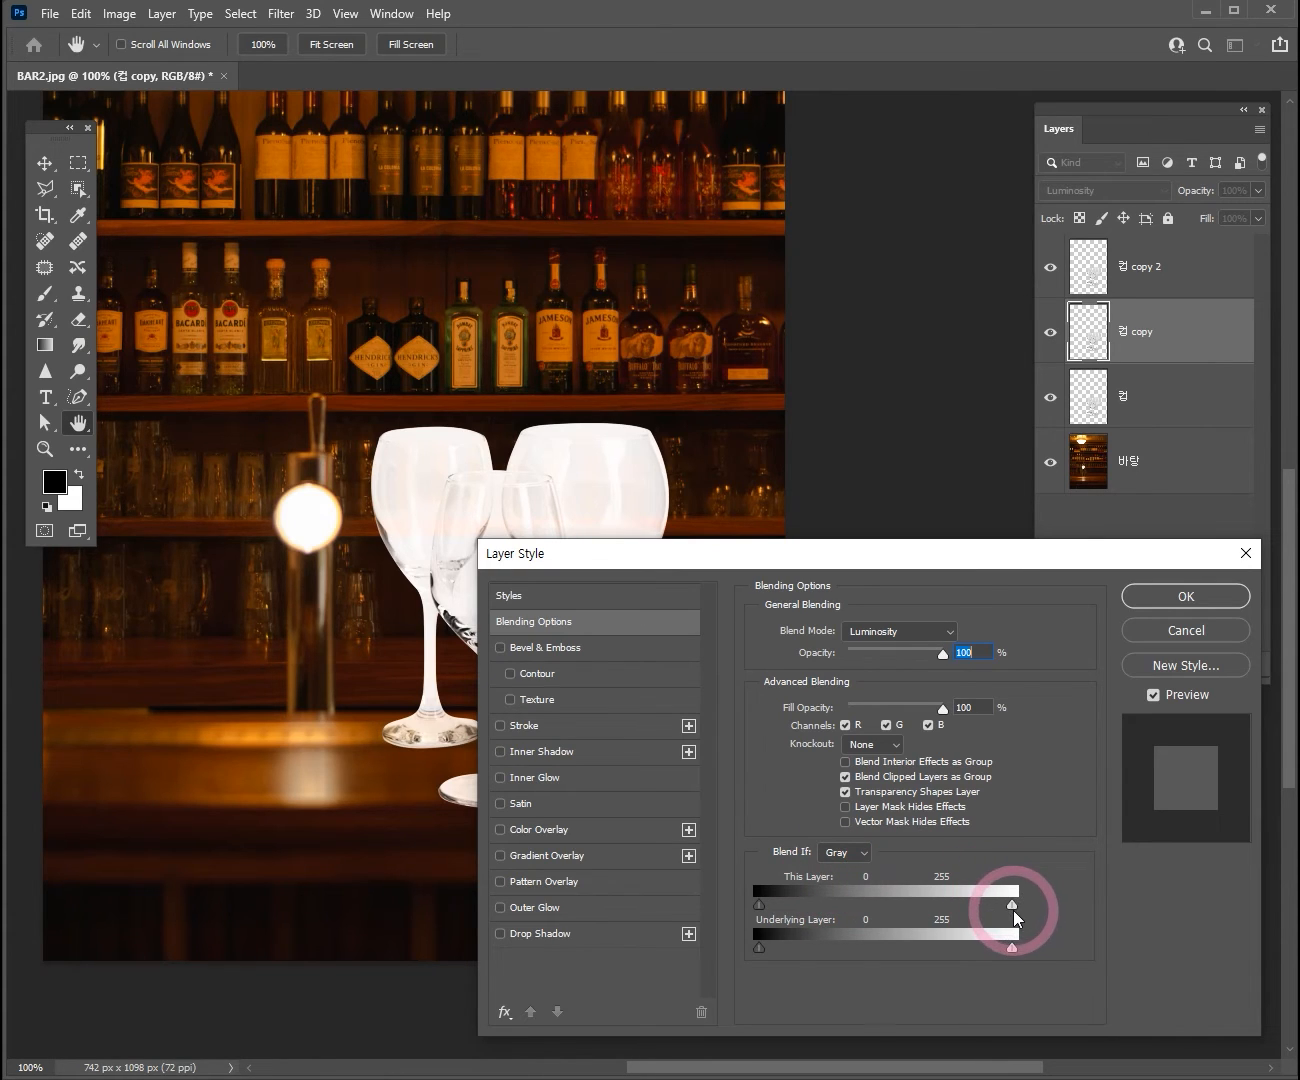
mouse_move(1001, 907)
left_mouse_down()
mouse_move(938, 917)
mouse_move(1020, 913)
mouse_move(887, 911)
mouse_move(1024, 907)
left_mouse_up()
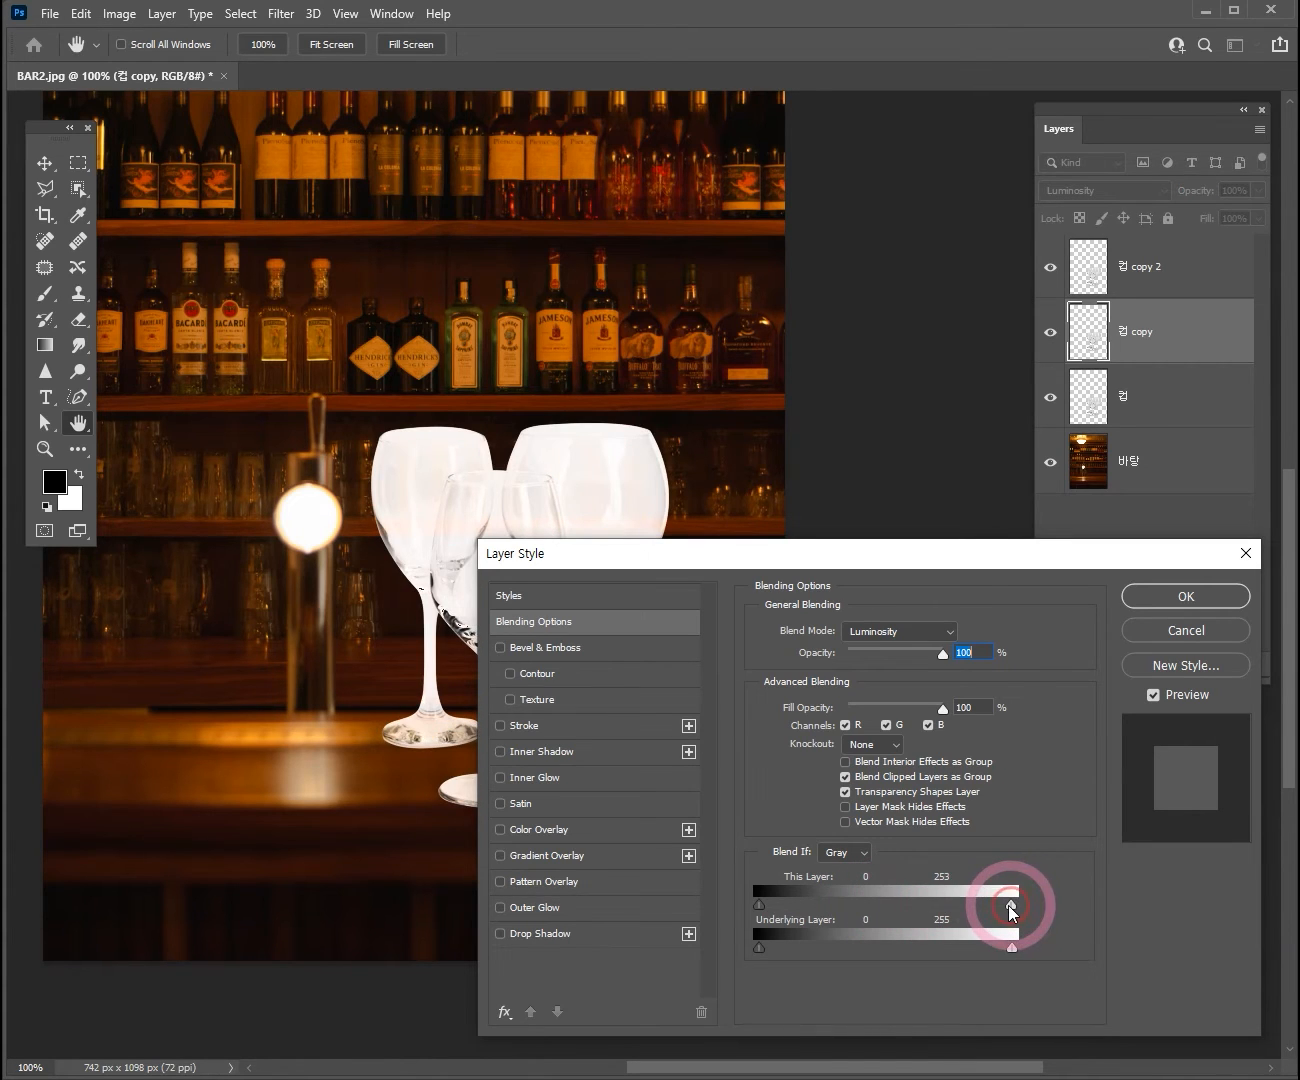
key("alt")
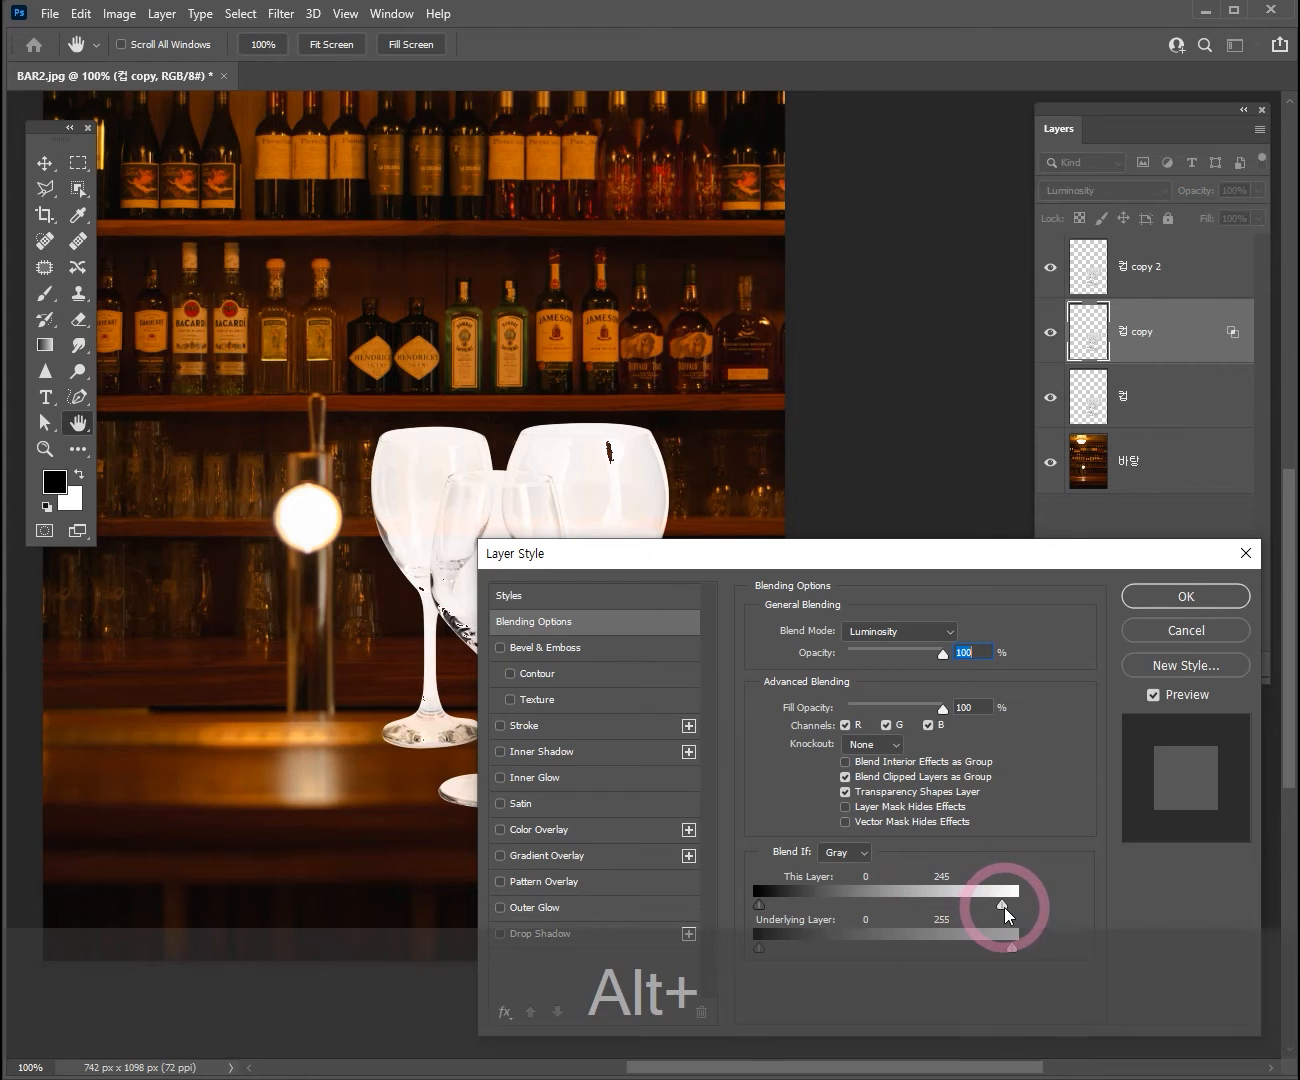
left_click_drag(987, 915, 928, 918)
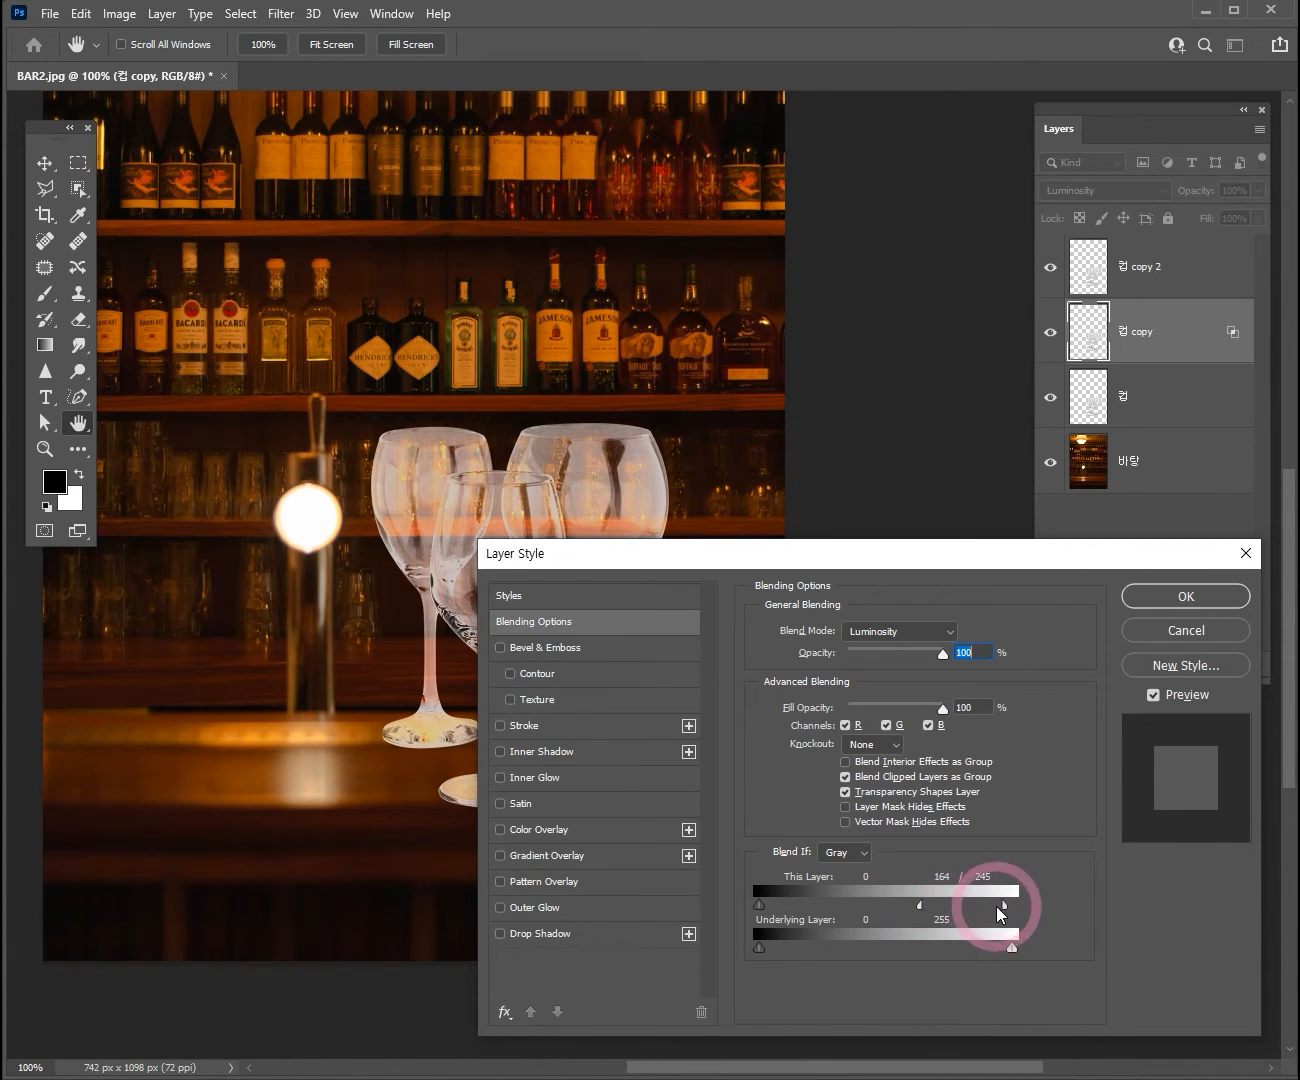
left_click_drag(1003, 912, 932, 908)
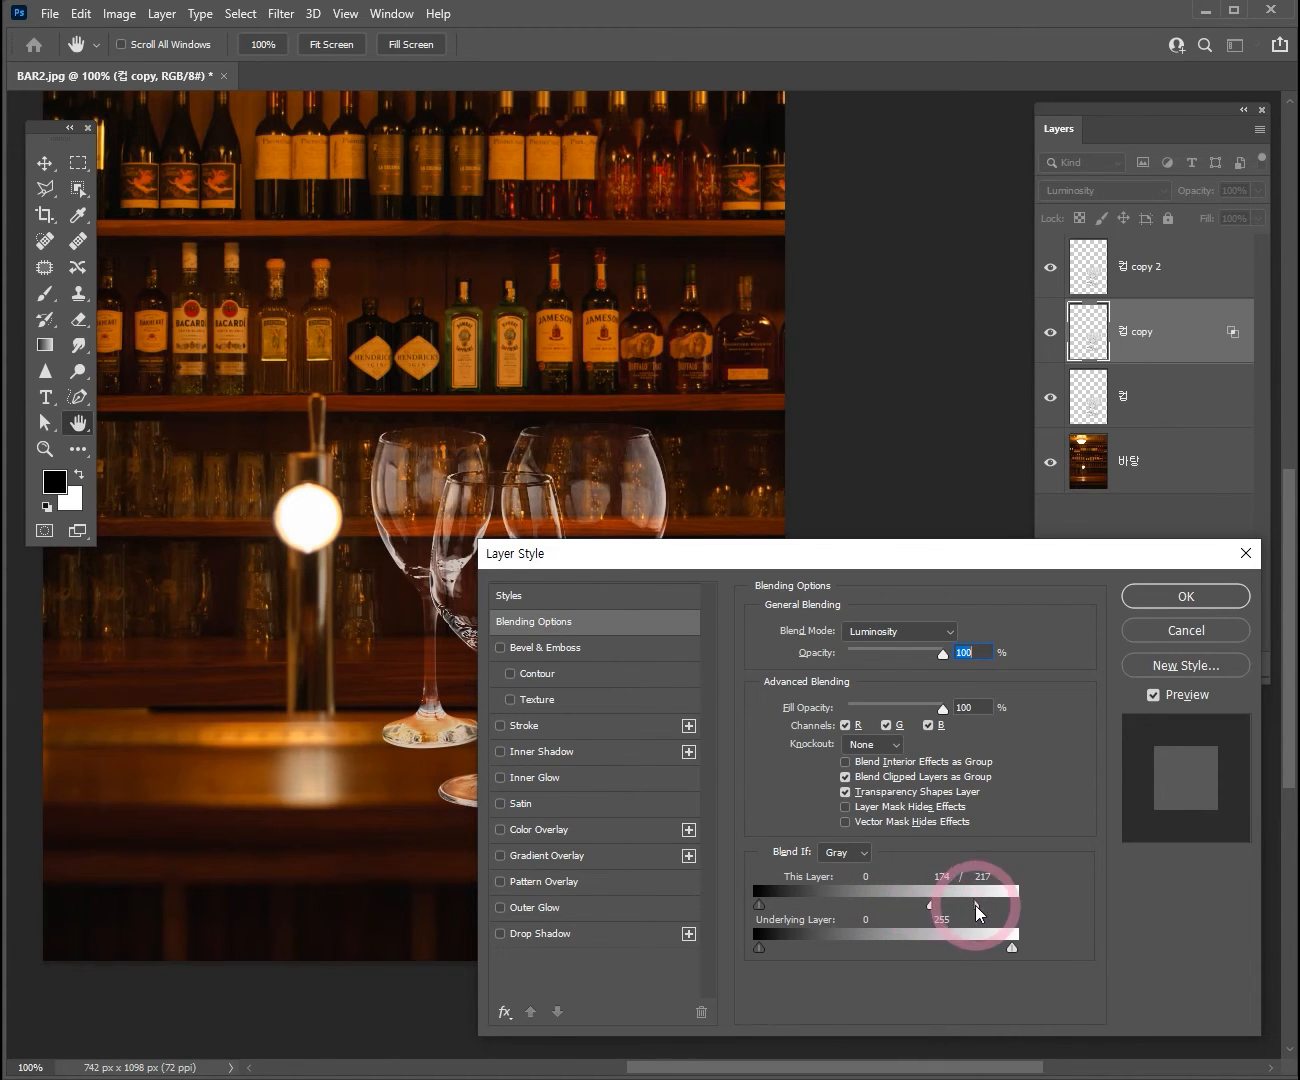
Step: Try the black limit of This Layer in Blend If, return it to 0, and apply the 컵 copy layer's blending options
left_click_drag(828, 560, 833, 560)
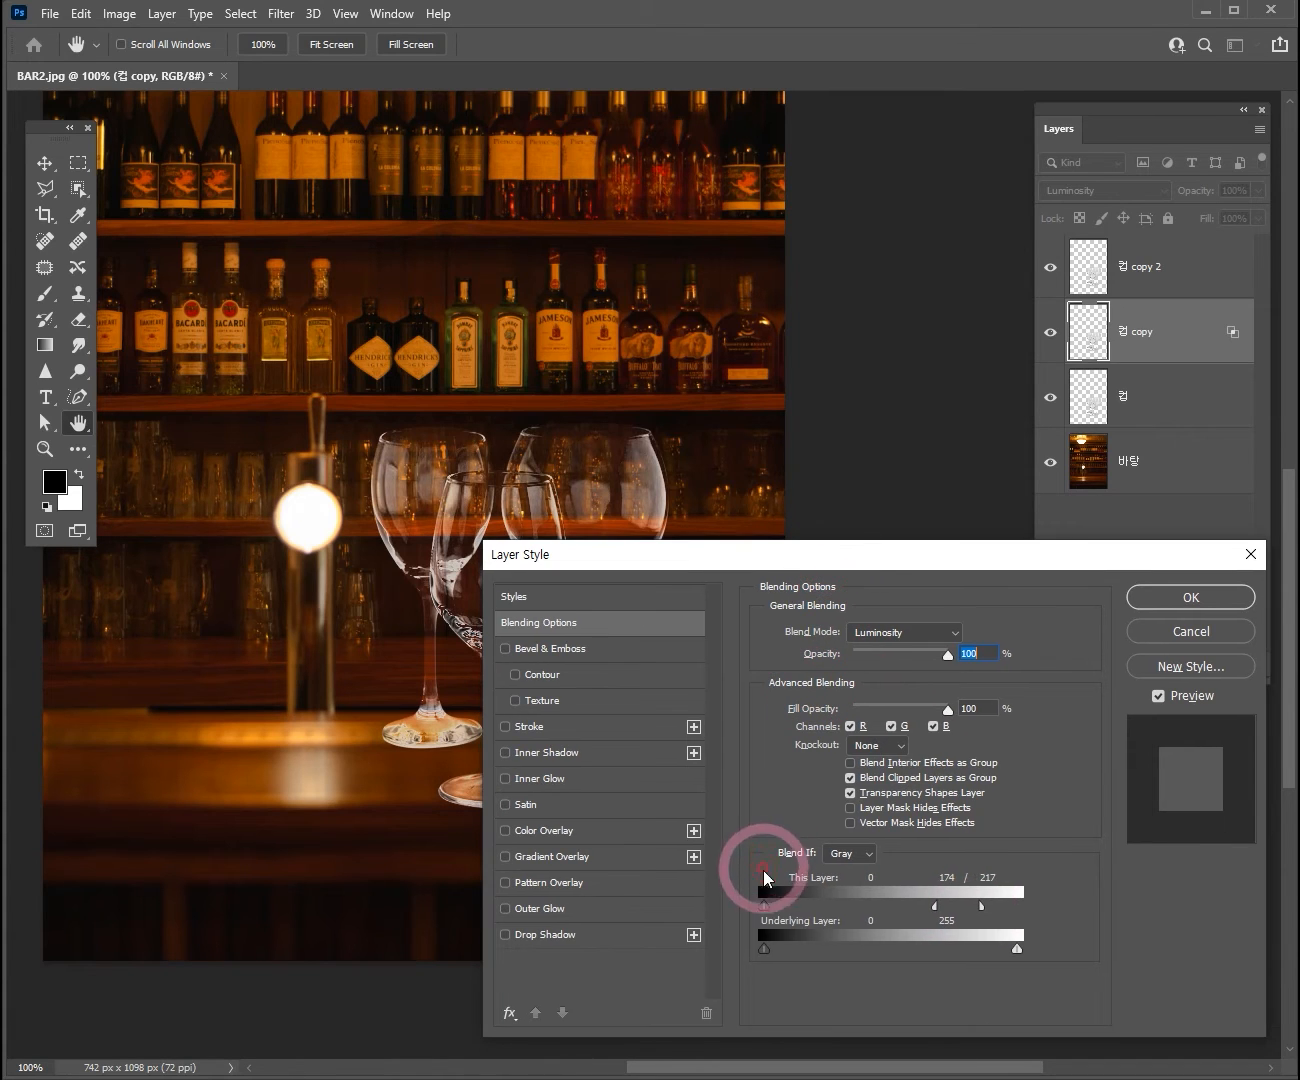
mouse_move(766, 909)
left_mouse_down()
mouse_move(867, 900)
mouse_move(750, 908)
left_mouse_up()
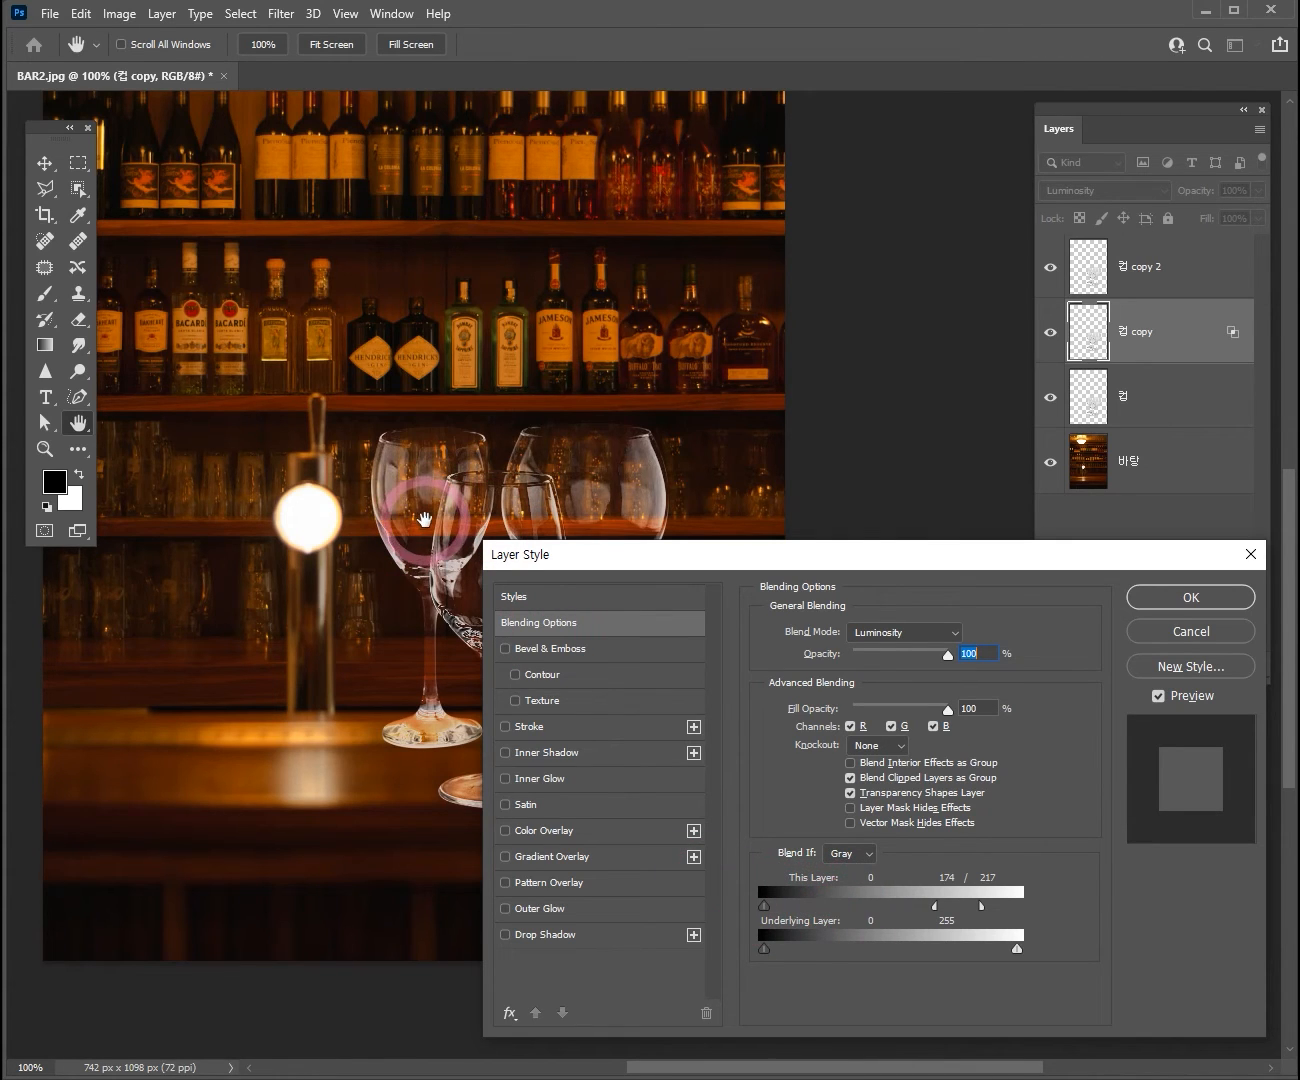
mouse_move(764, 906)
left_mouse_down()
mouse_move(862, 904)
mouse_move(764, 902)
left_mouse_up()
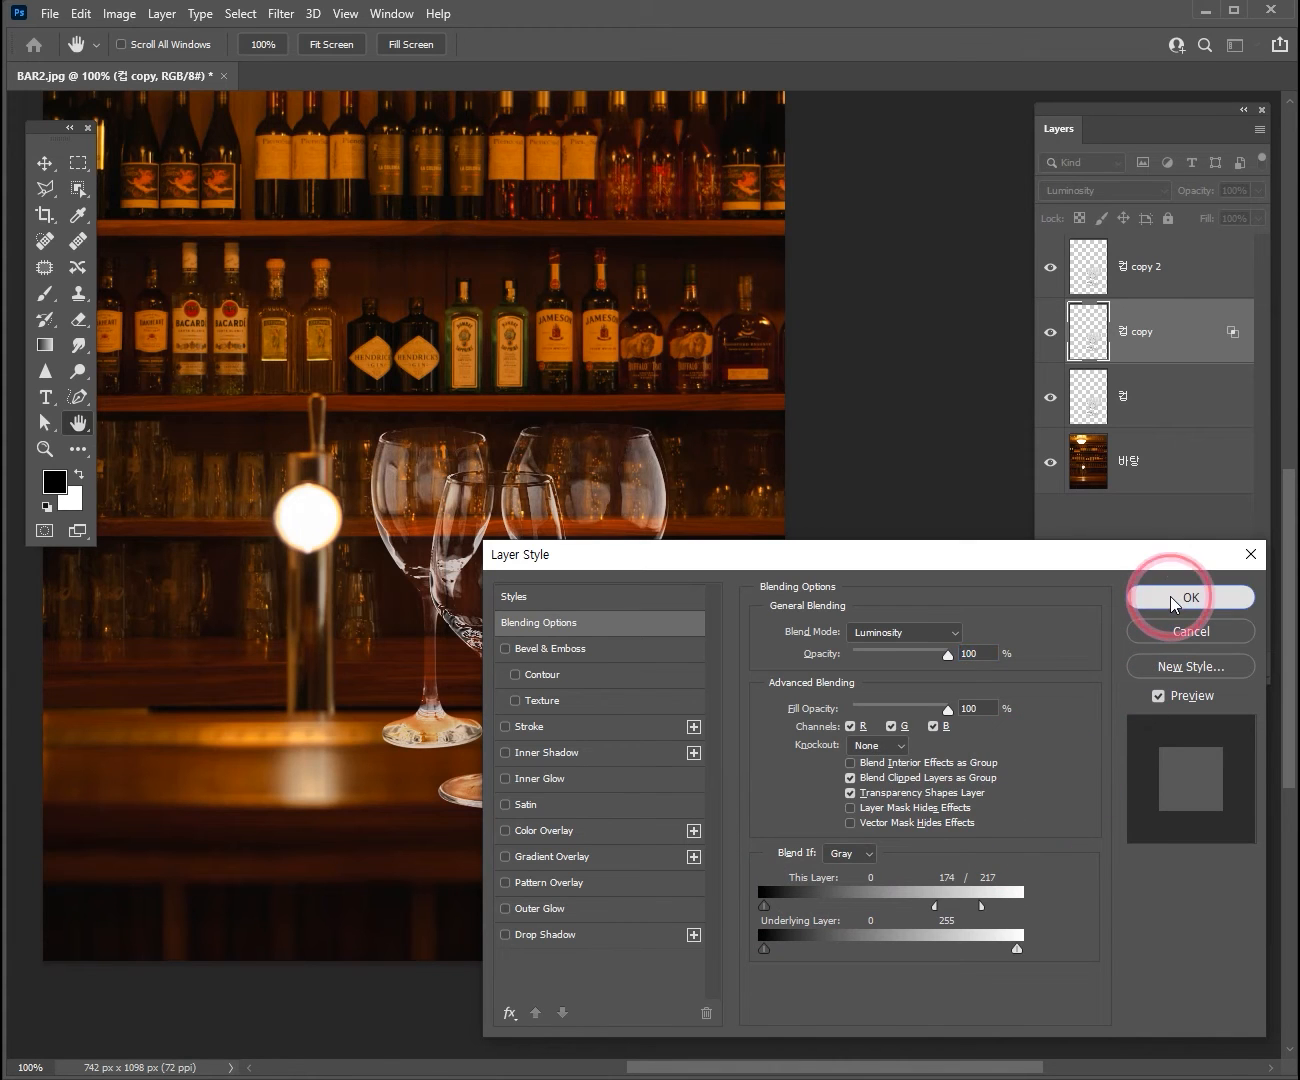
left_click(1205, 598)
Step: Select the 컵, 컵 copy and 컵 copy 2 layers together and move the glasses slightly to the right along the counter
key("ctrl+space")
left_click_drag(499, 546, 596, 661)
key("ctrl+alt+space")
left_click(1185, 290)
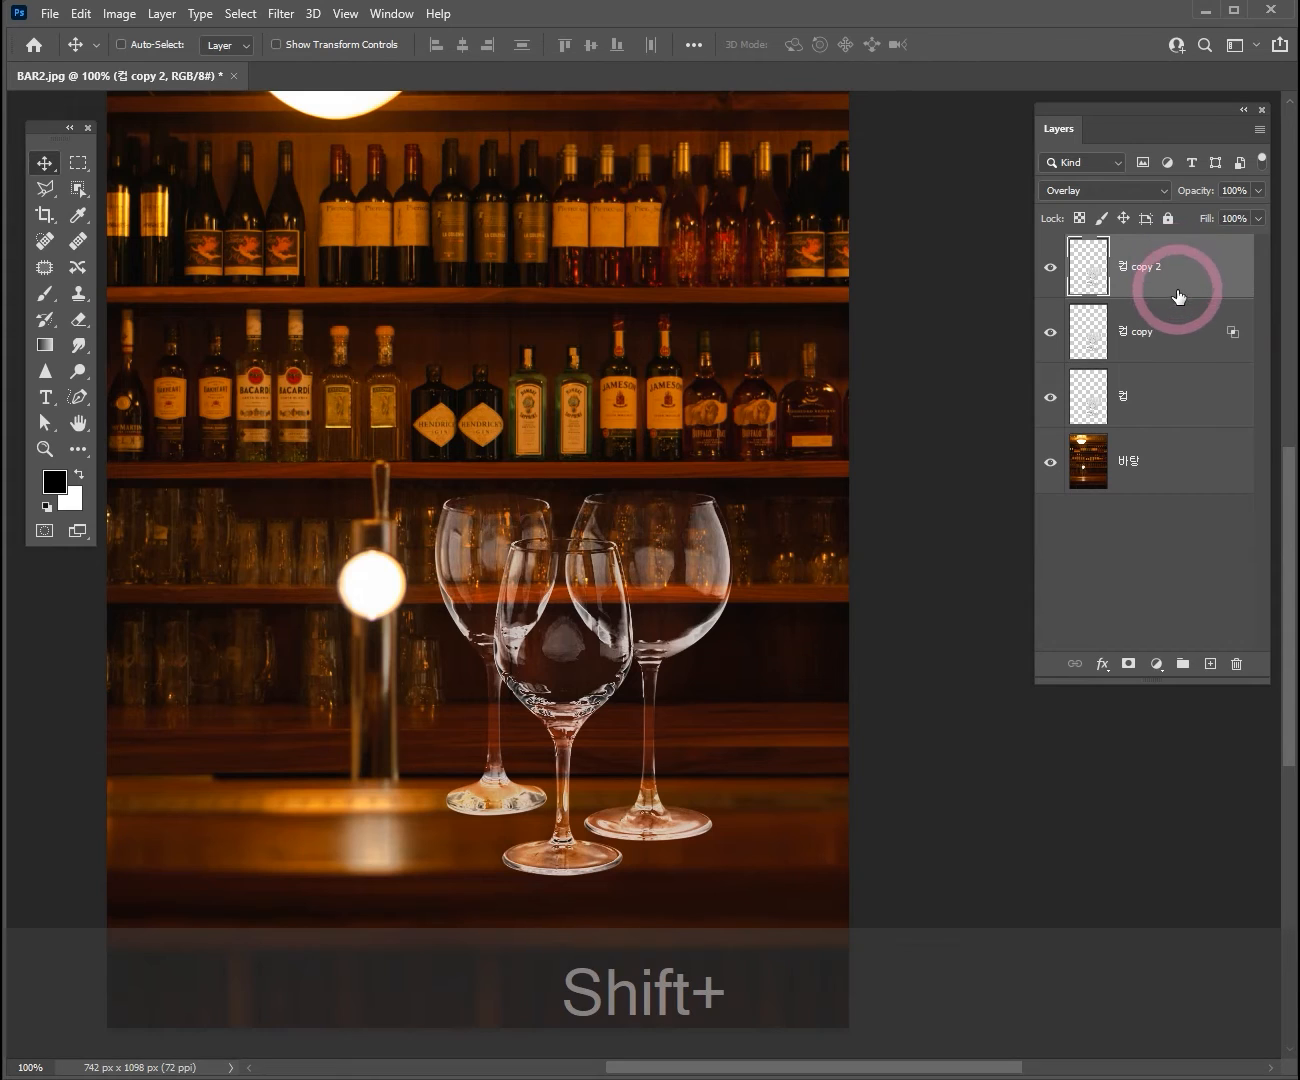
left_click(1170, 398, "shift")
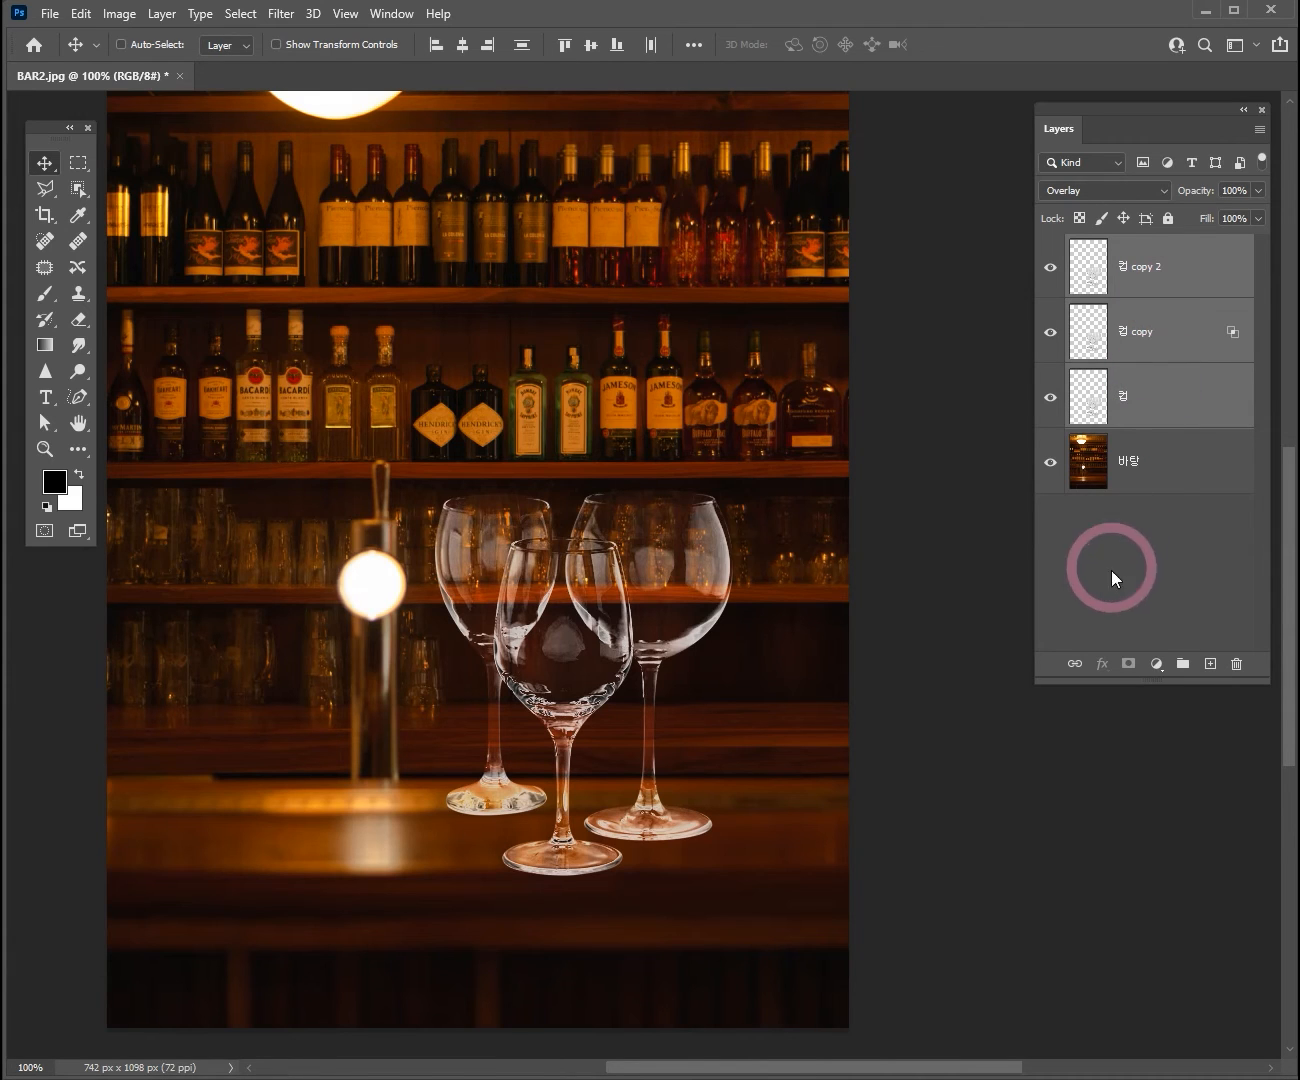
left_click(1156, 577)
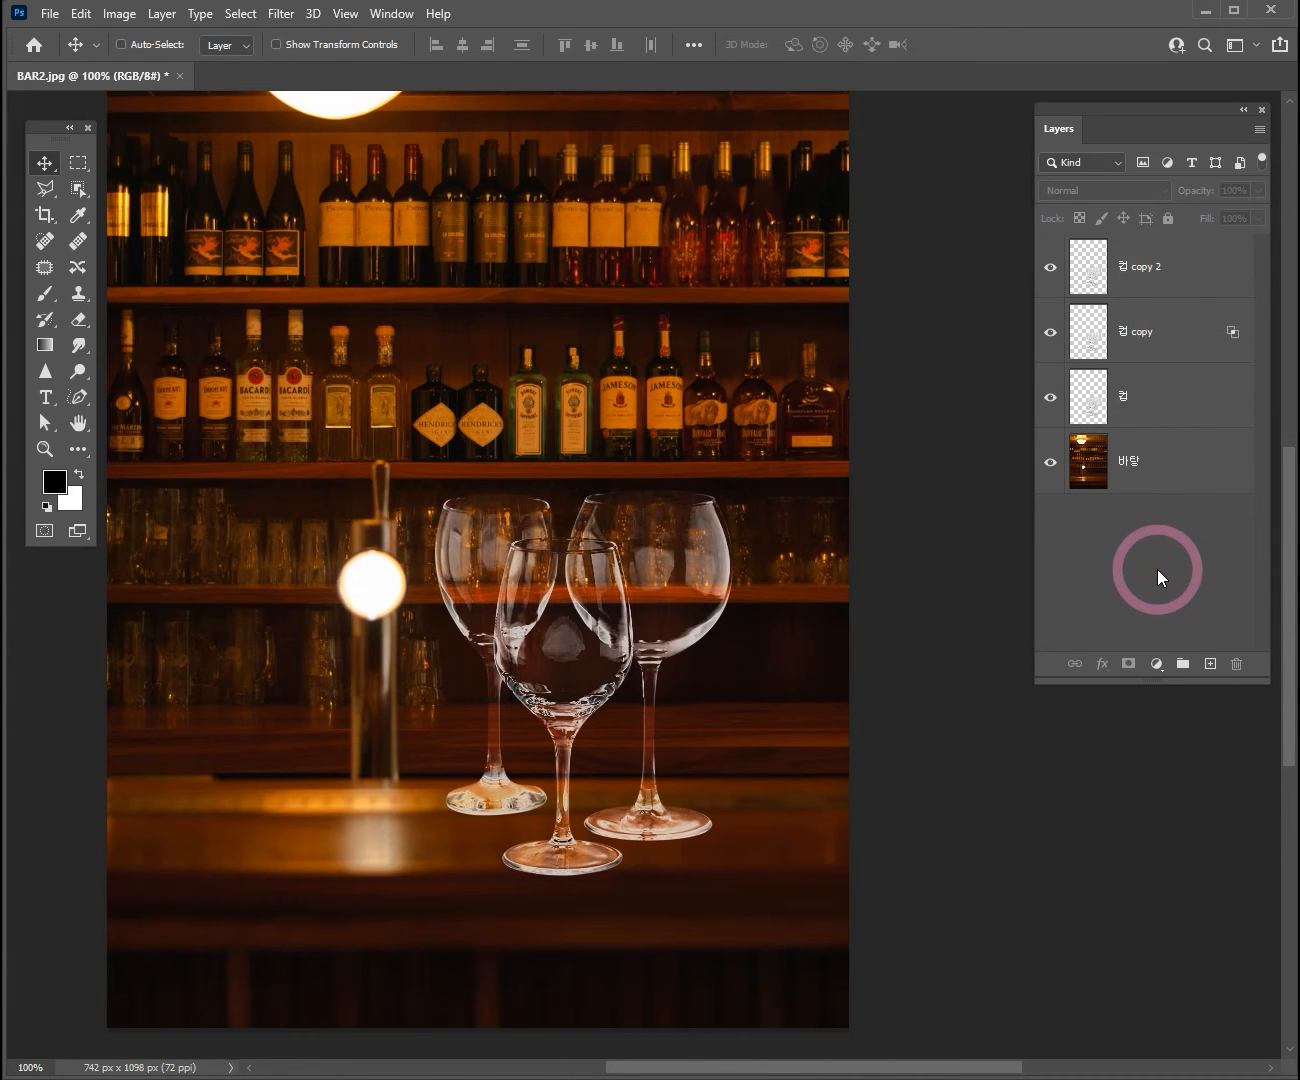
left_click(1197, 266)
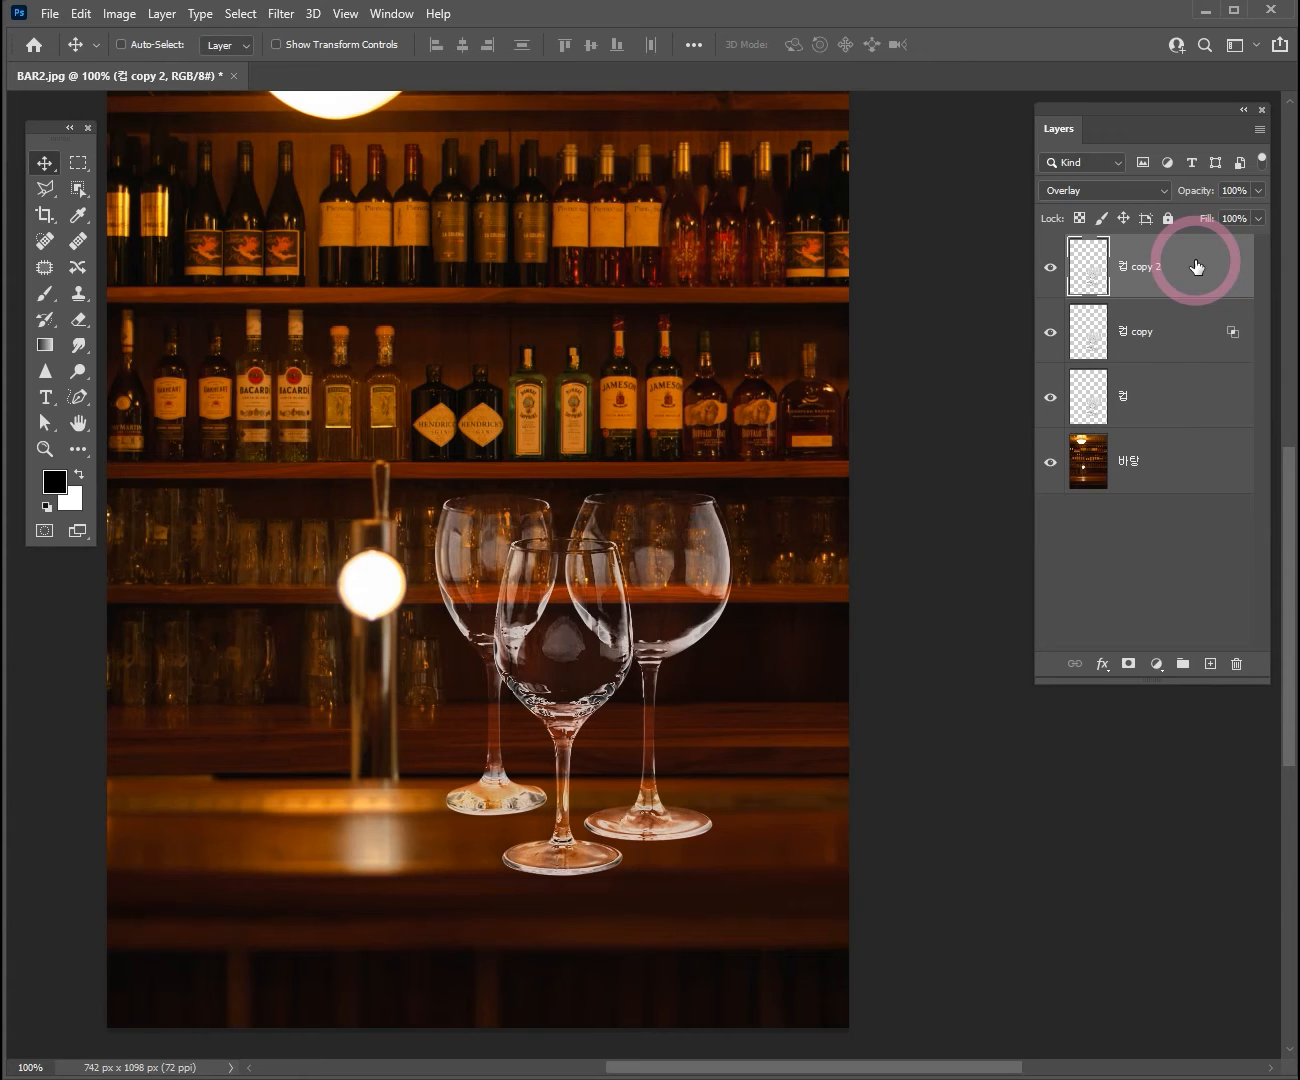
left_click(1163, 398, "shift")
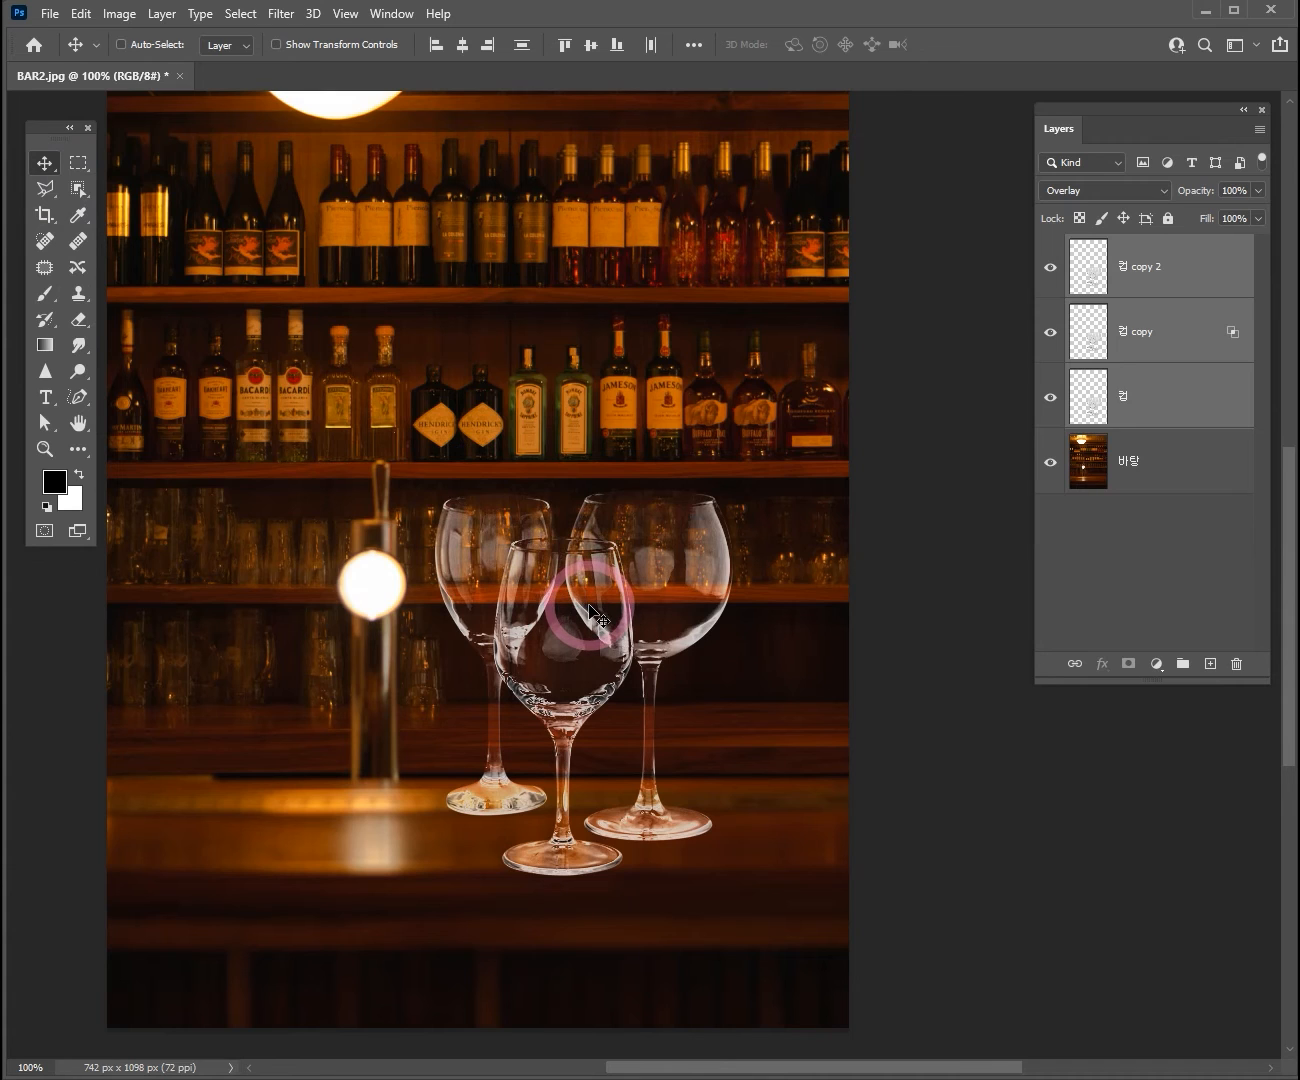
left_click_drag(590, 612, 623, 608)
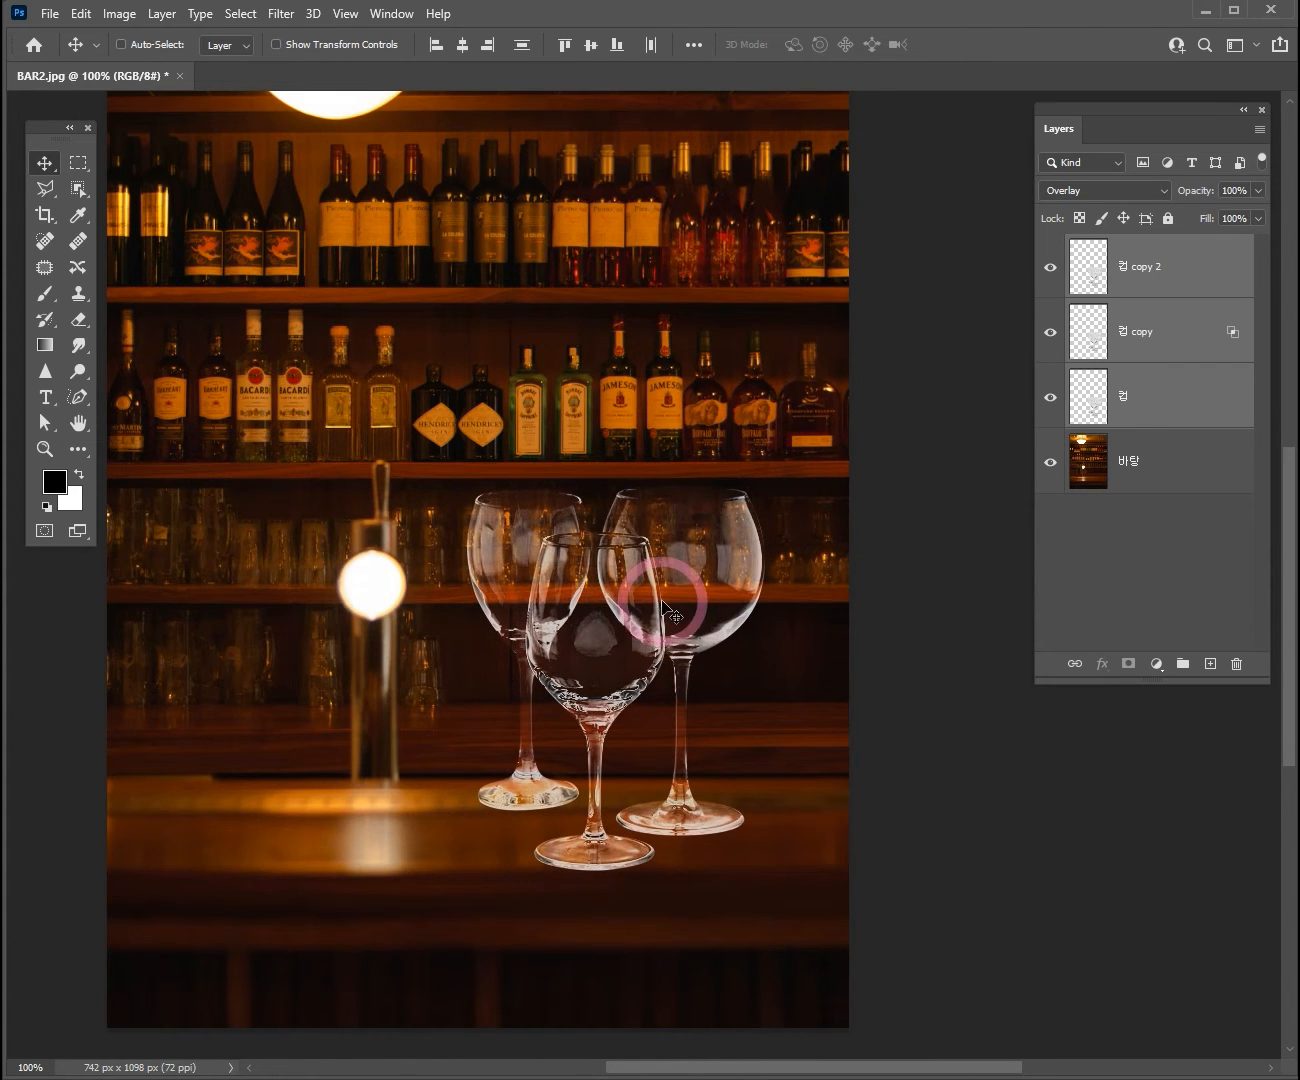
Step: Reopen the 컵 copy layer's blending options to review its Blend If settings, then close them without changes
left_click(1191, 338)
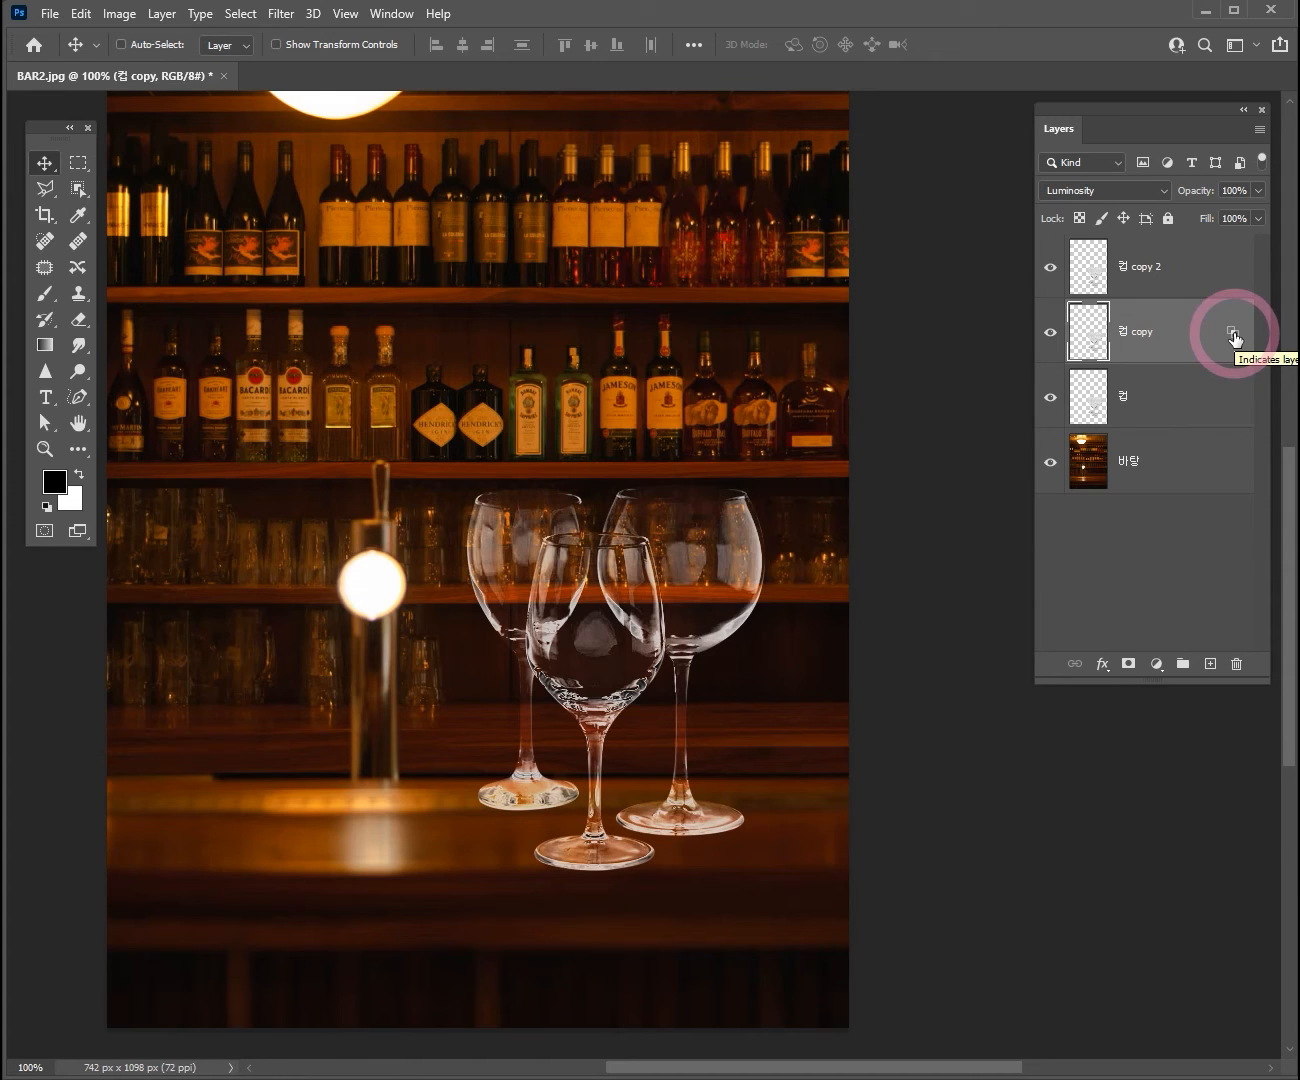
double_click(1233, 339)
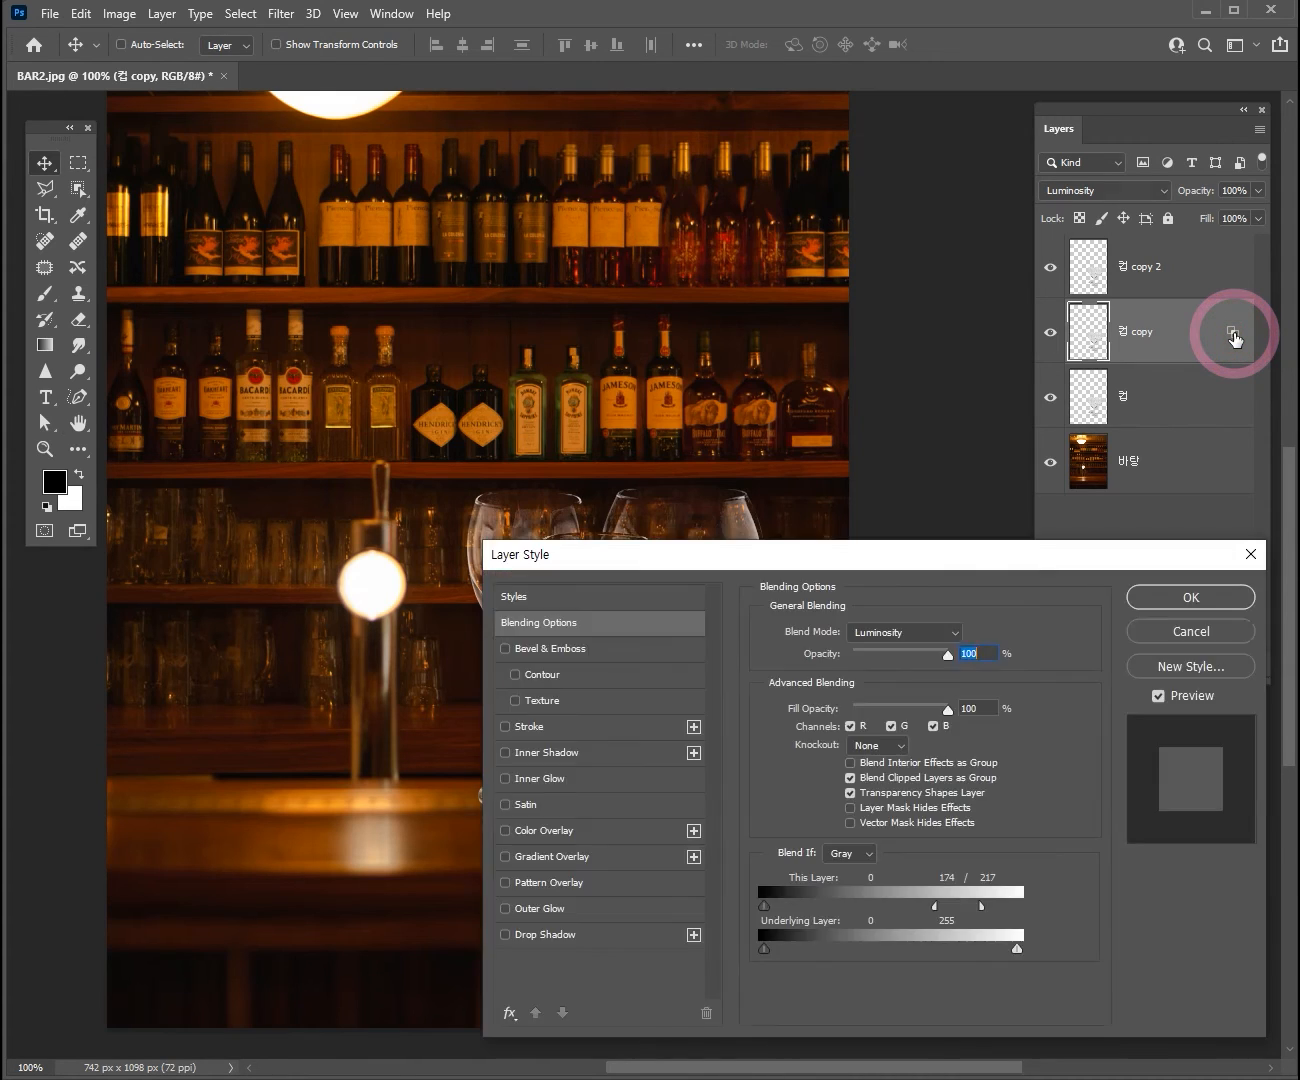
left_click_drag(947, 562, 902, 508)
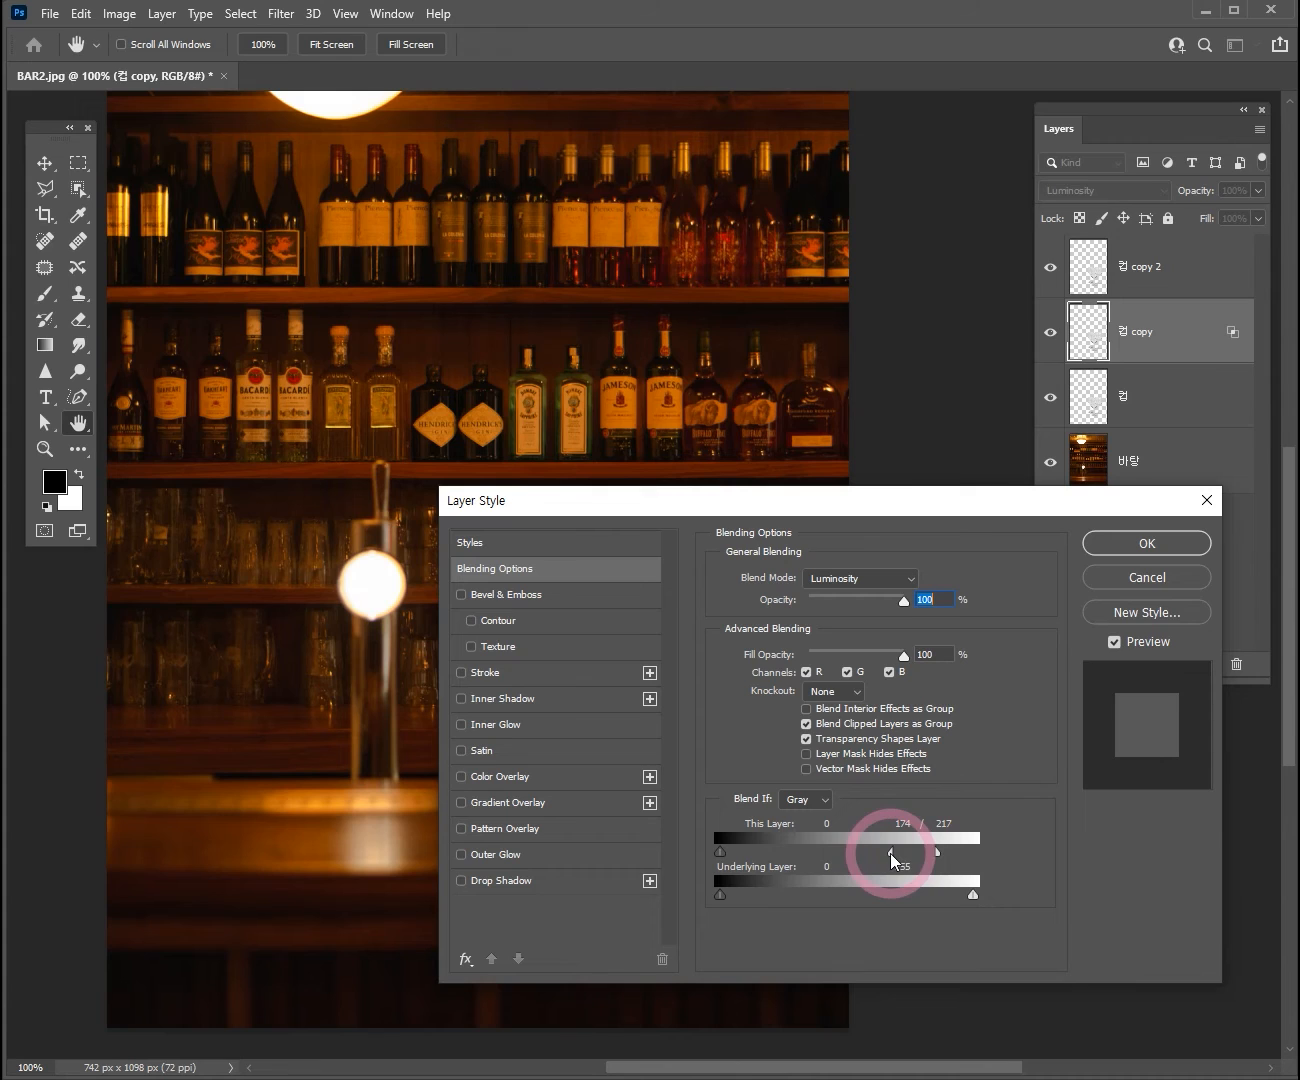
left_click(1147, 552)
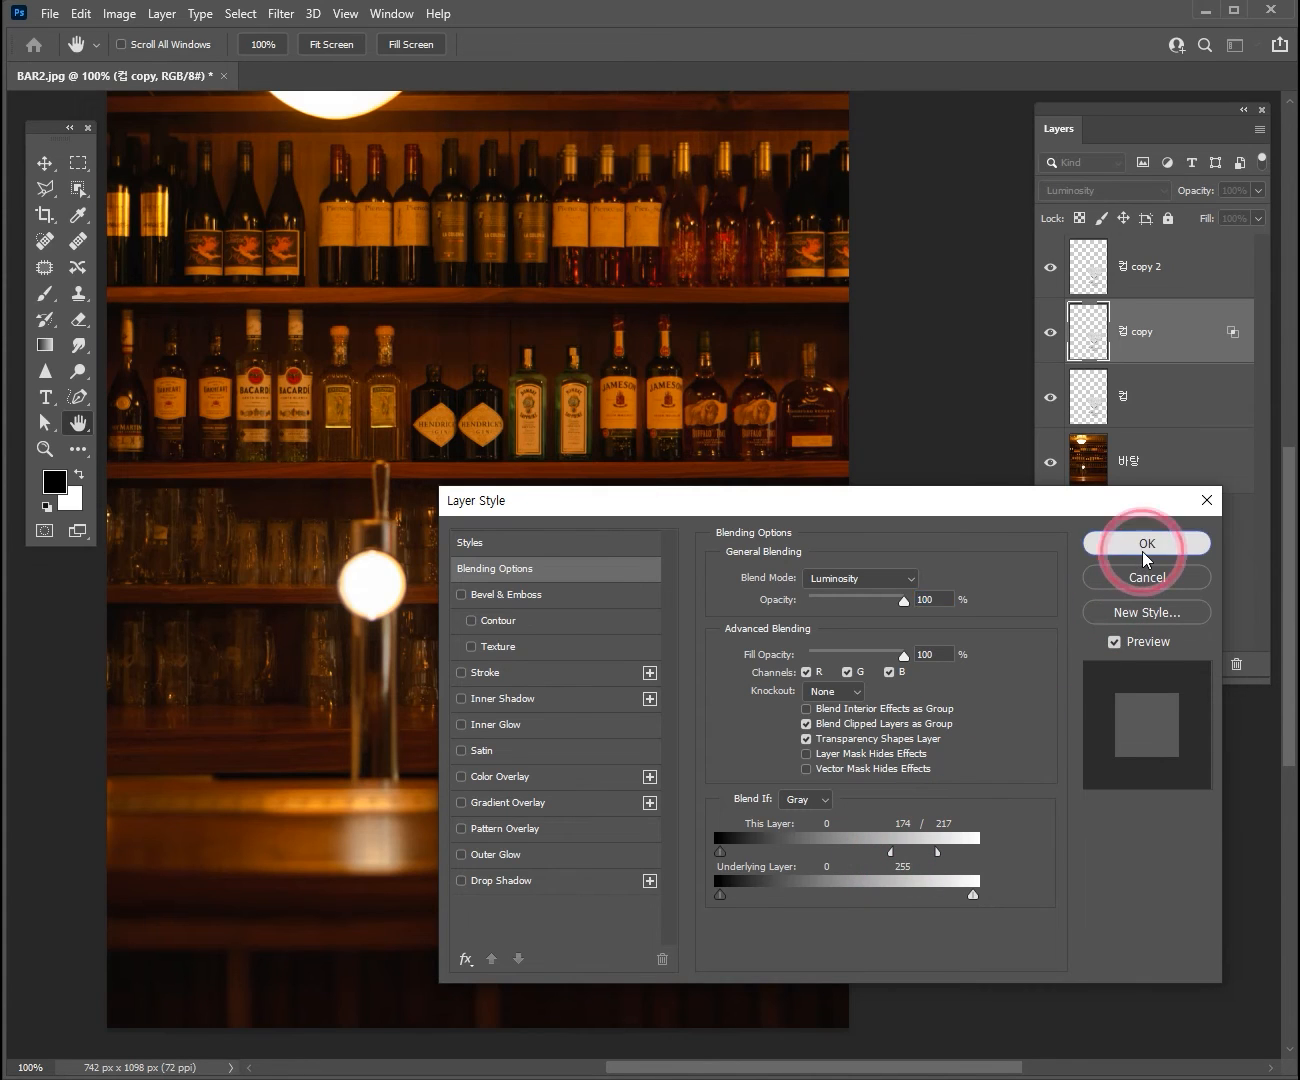
Step: Preview blend modes such as Lighter Color, Darken and Hard Mix on the 컵 copy 2 layer, keeping Overlay
left_click(1161, 282)
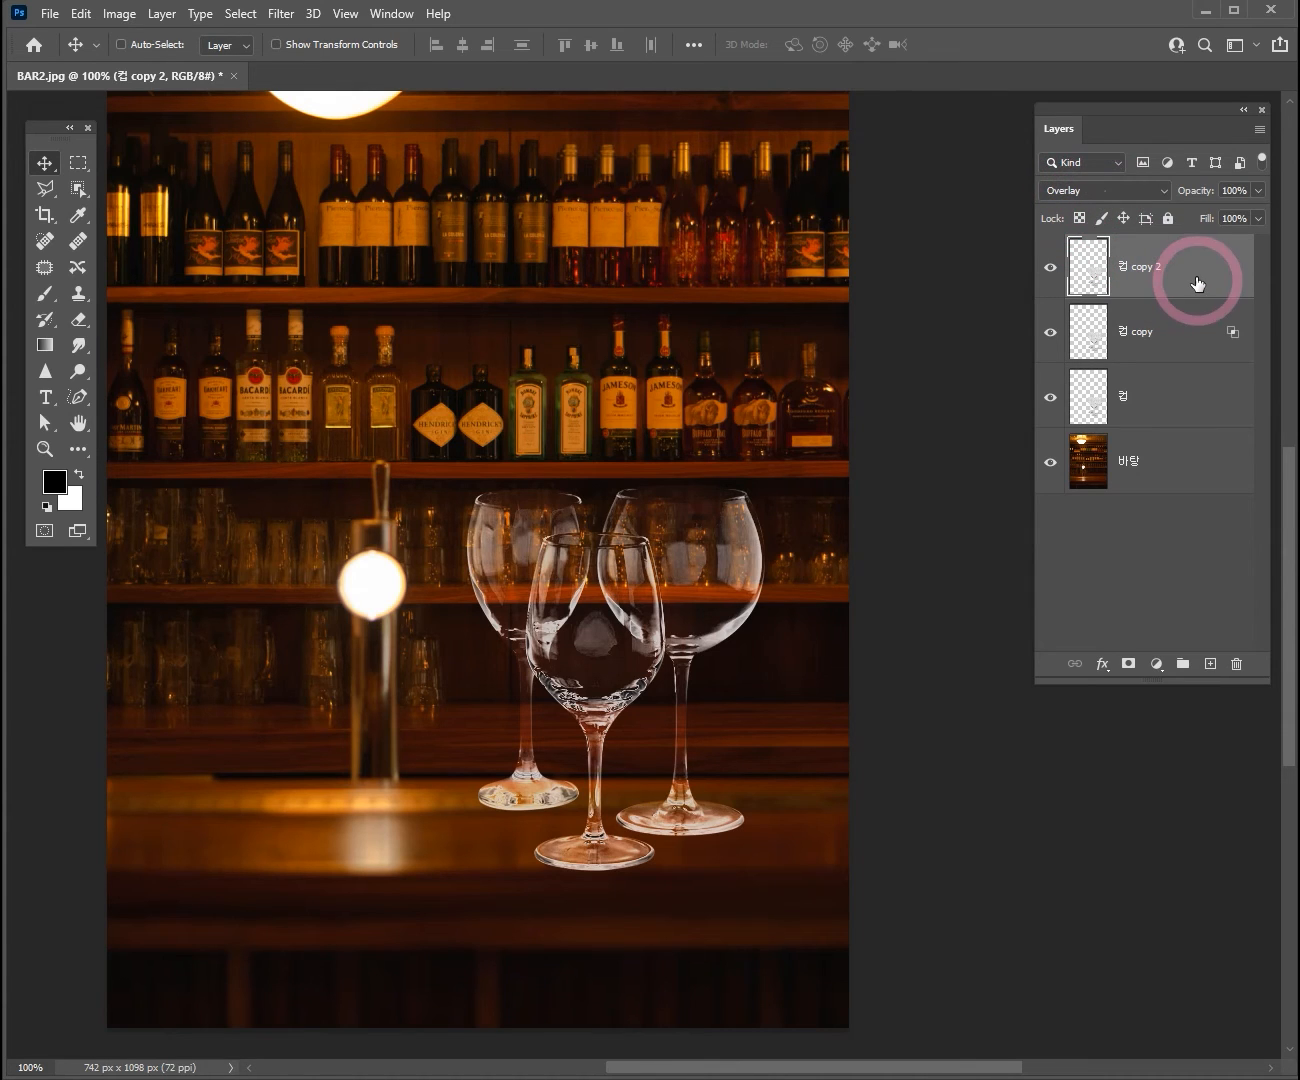
left_click(1161, 196)
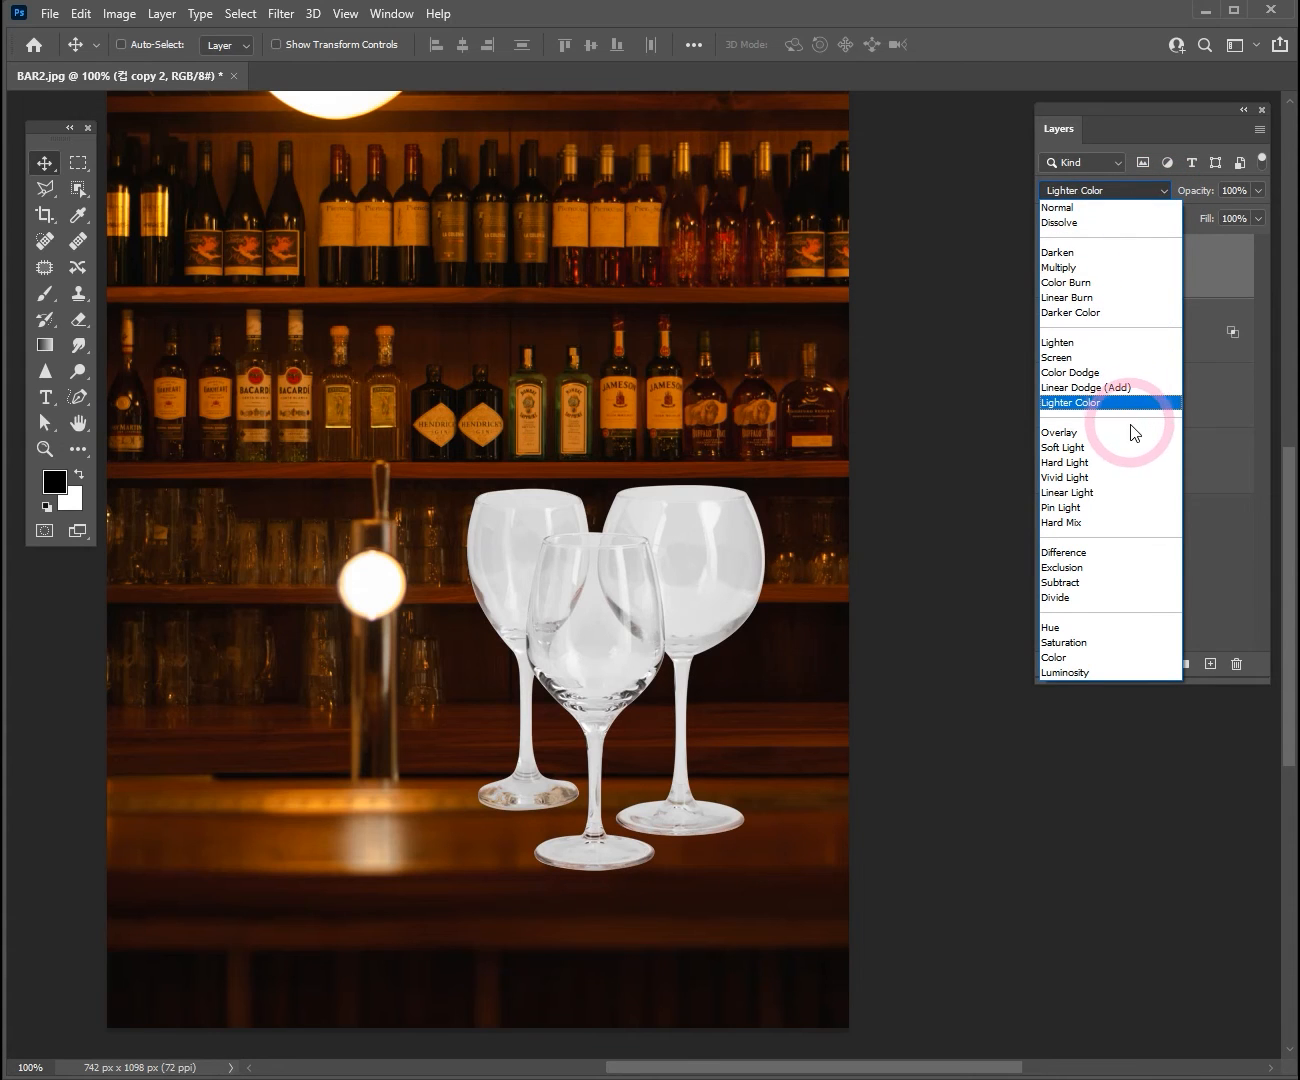
left_click(1116, 262)
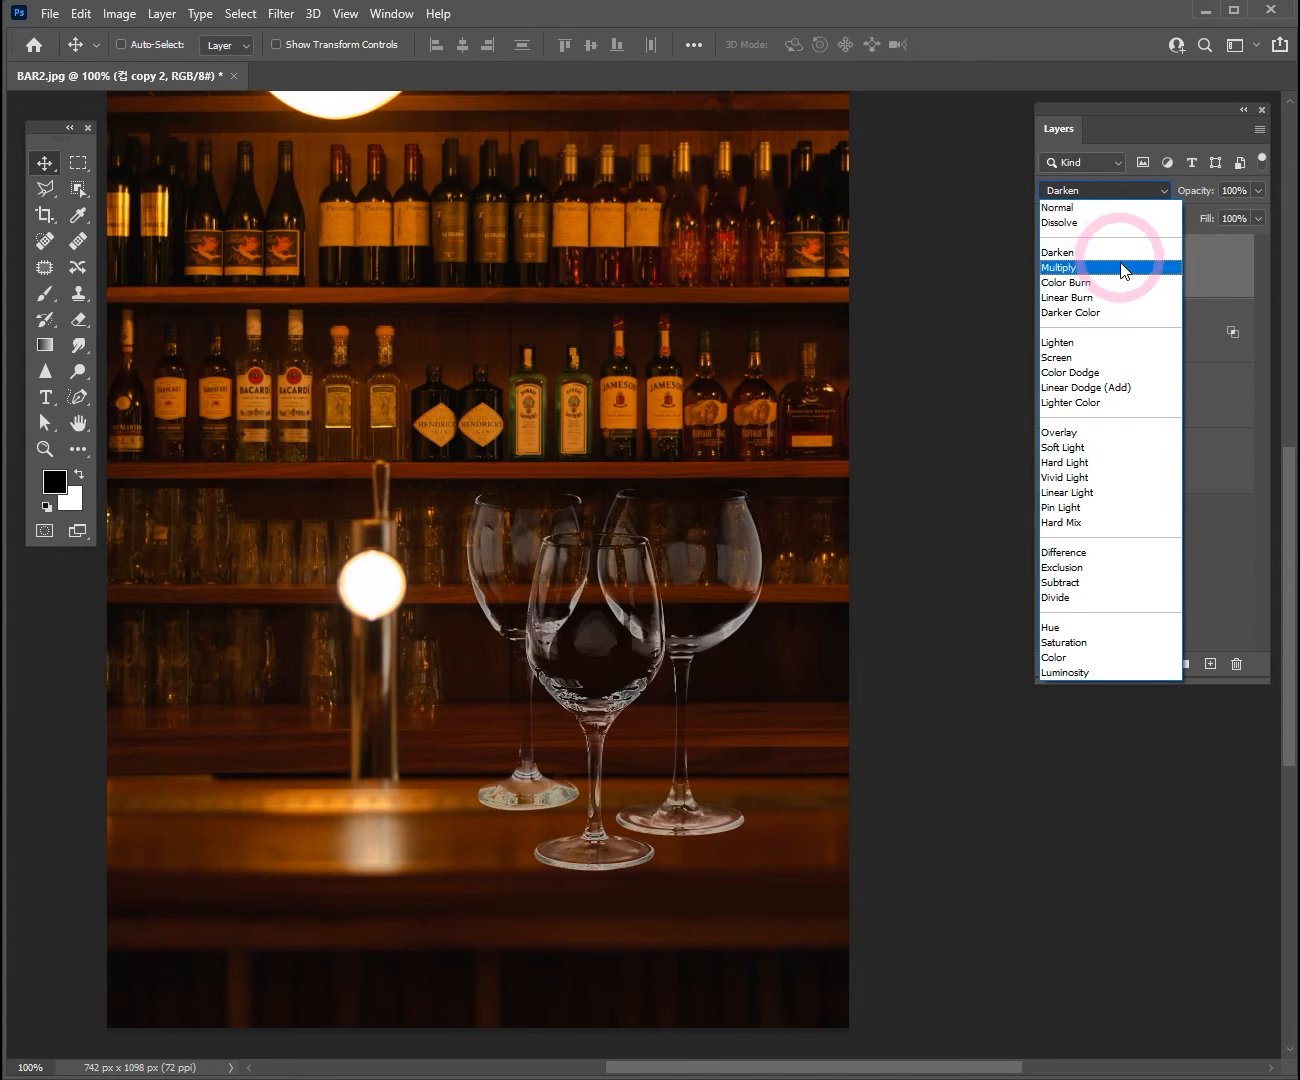
left_click(1127, 288)
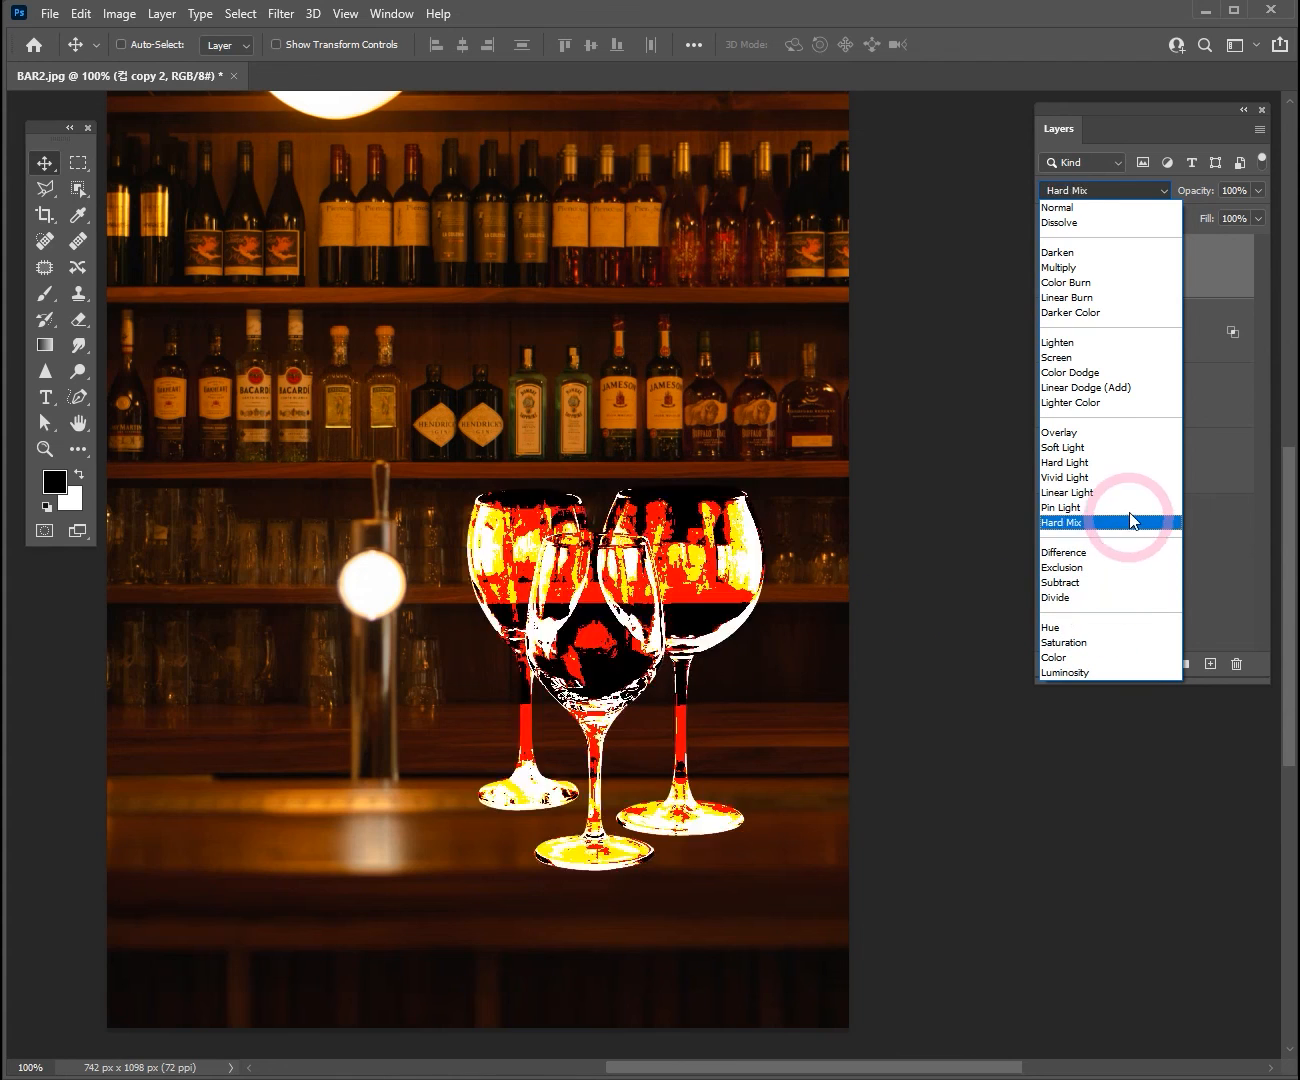
left_click(1130, 432)
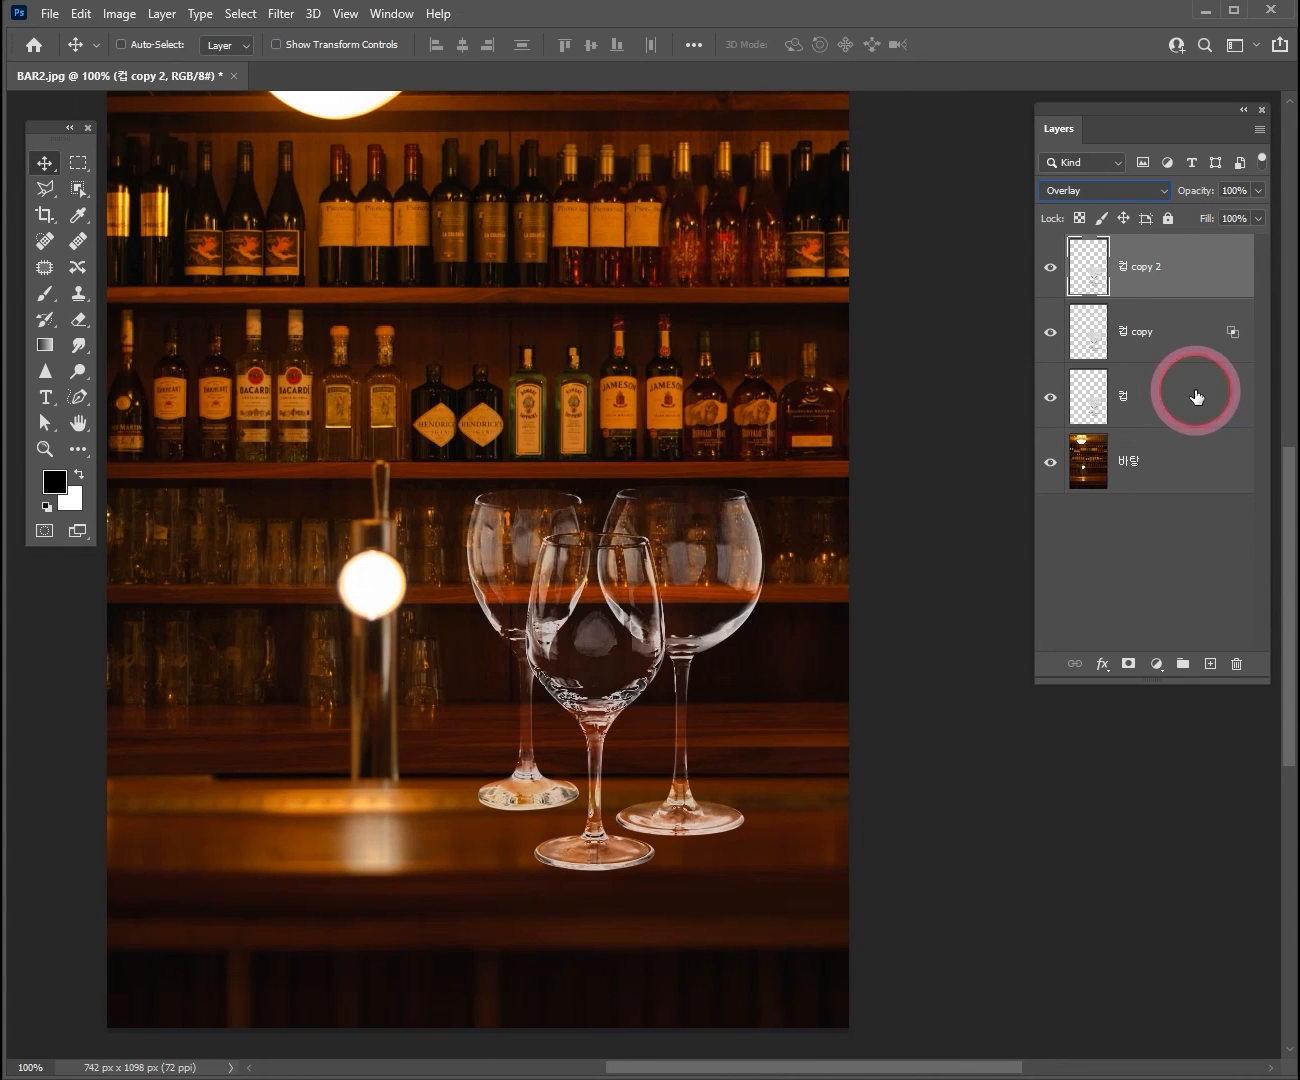
Step: Select the 컵 layer and inspect the blended glasses against the whole bar photo and up close
left_click(1196, 397)
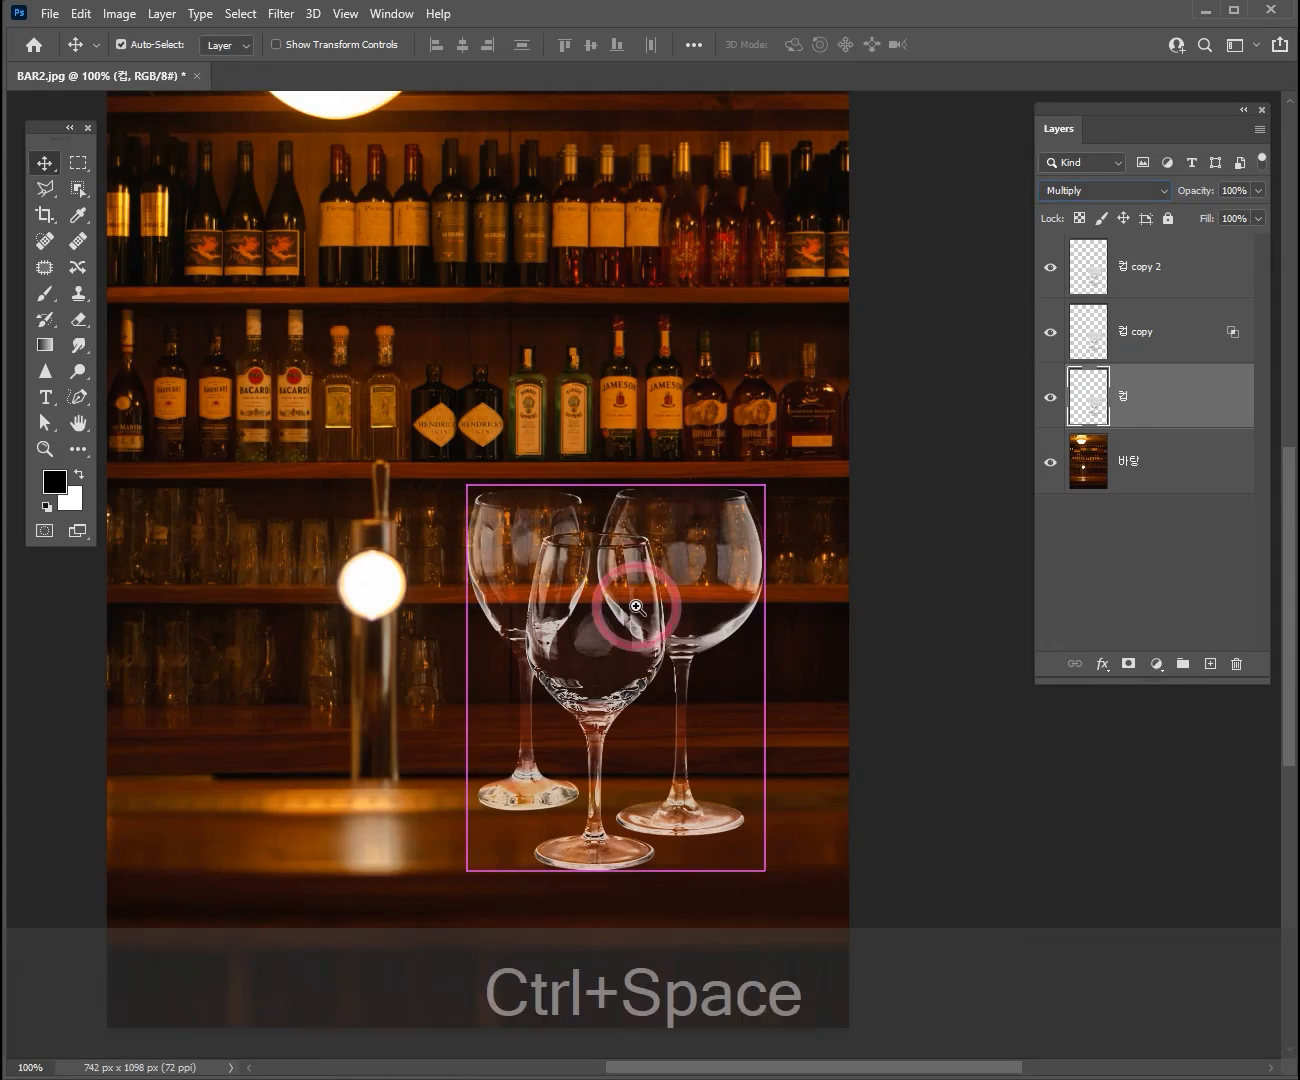
left_click(637, 610, "ctrl")
left_click(637, 610, "ctrl+alt")
left_click(637, 611, "ctrl+alt")
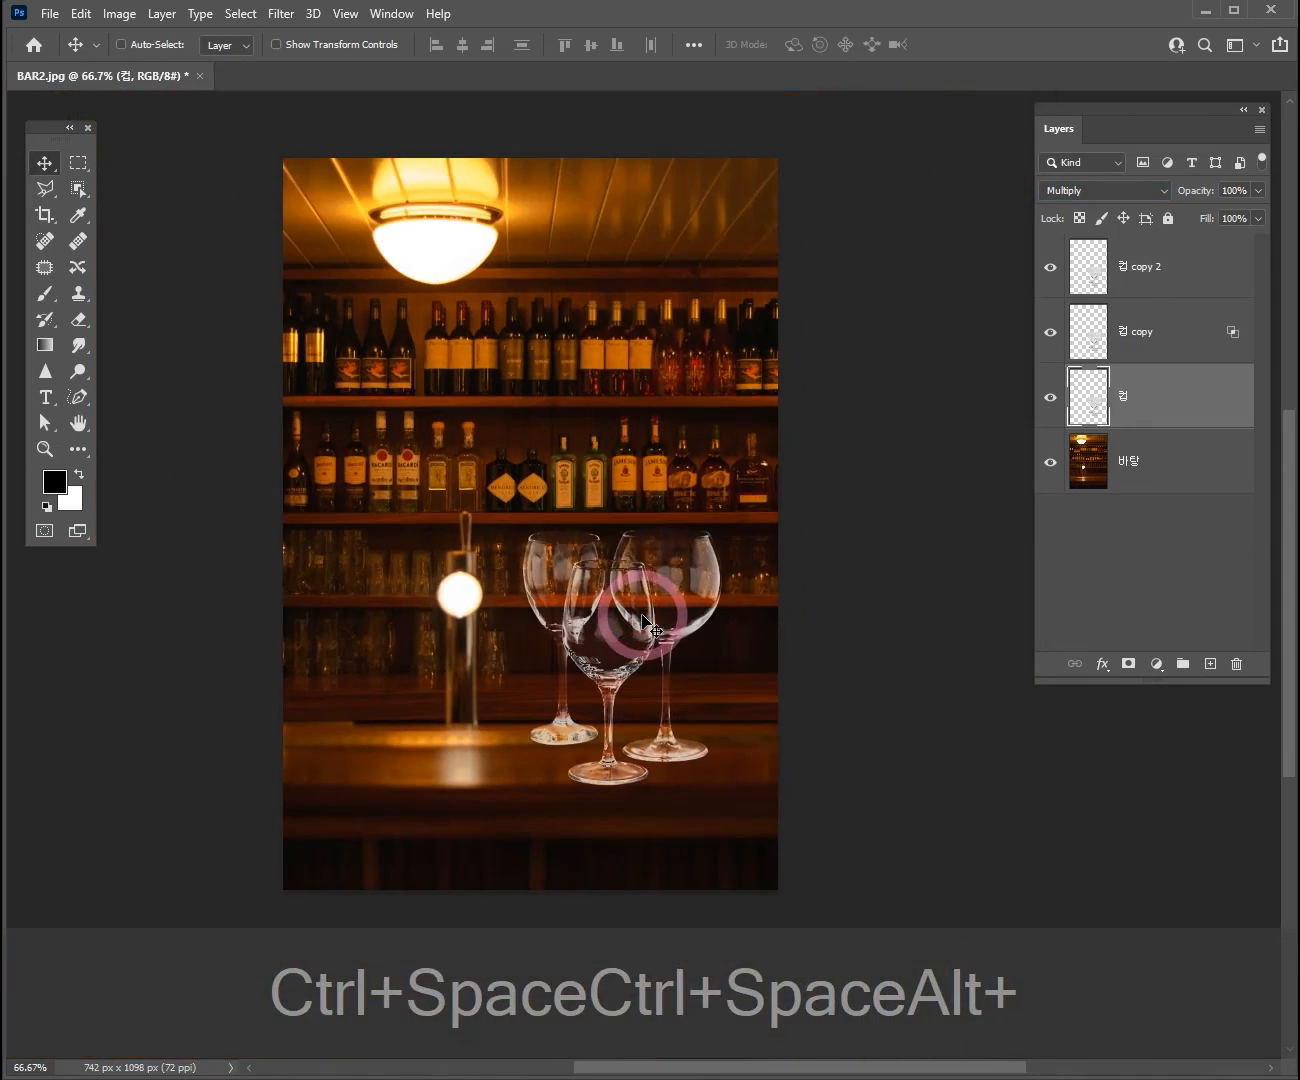
left_click(615, 598, "ctrl")
left_click(614, 611, "ctrl")
left_click_drag(654, 626, 619, 697)
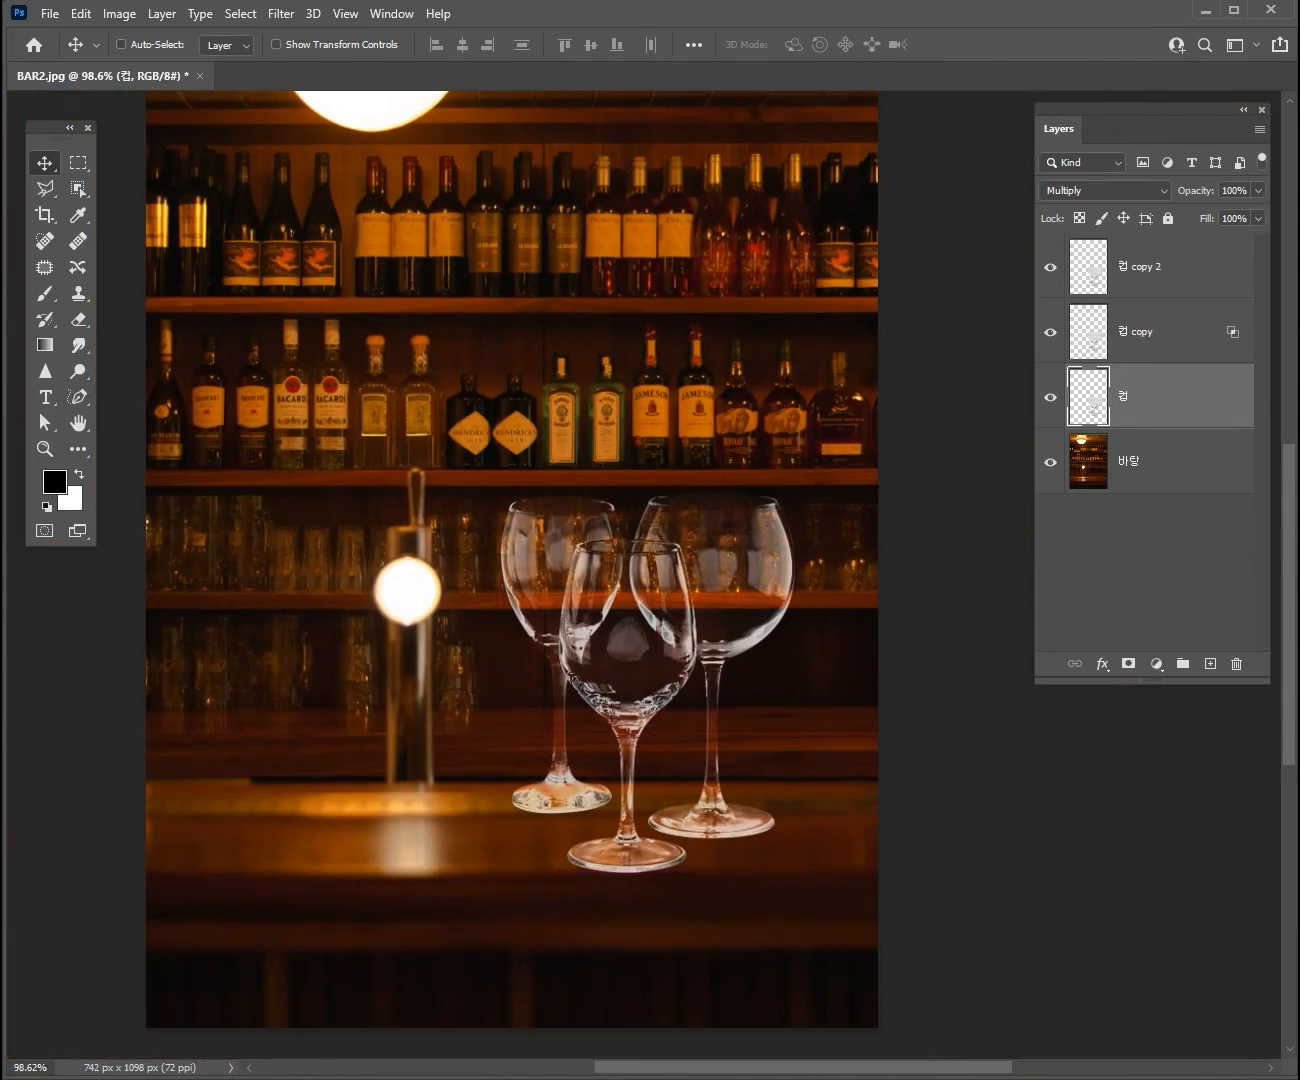